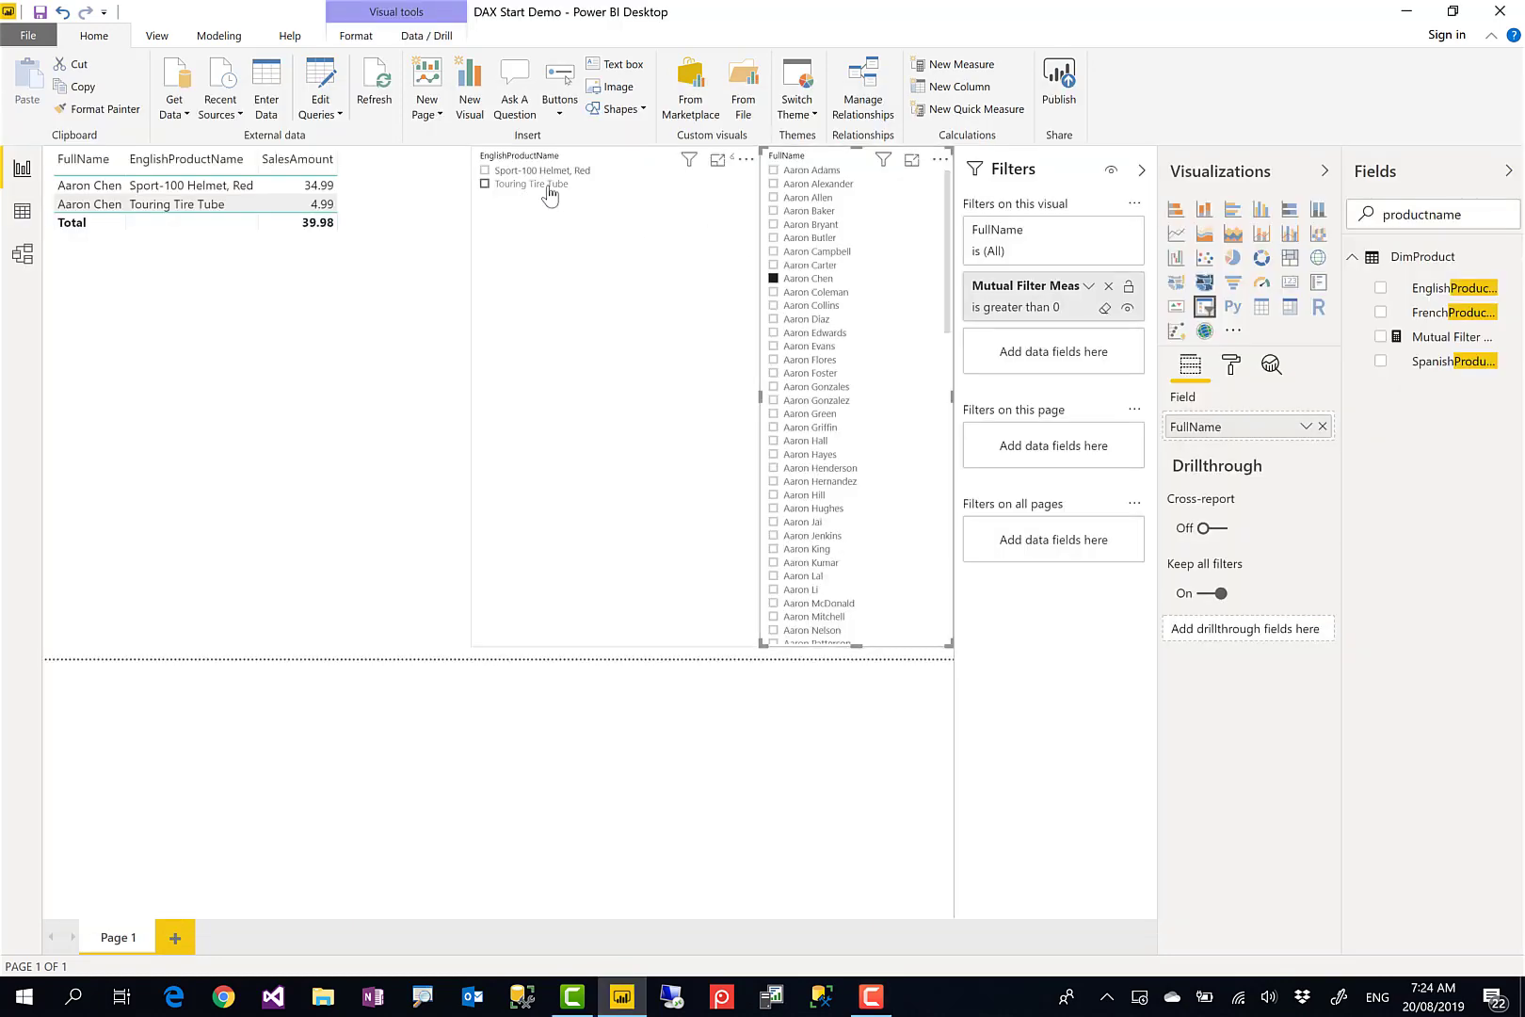
Step: Test cross-filtering by choosing Touring Tire Tube, several customer names, then Mountain Bottle Cage in the slicers
left_click(534, 187)
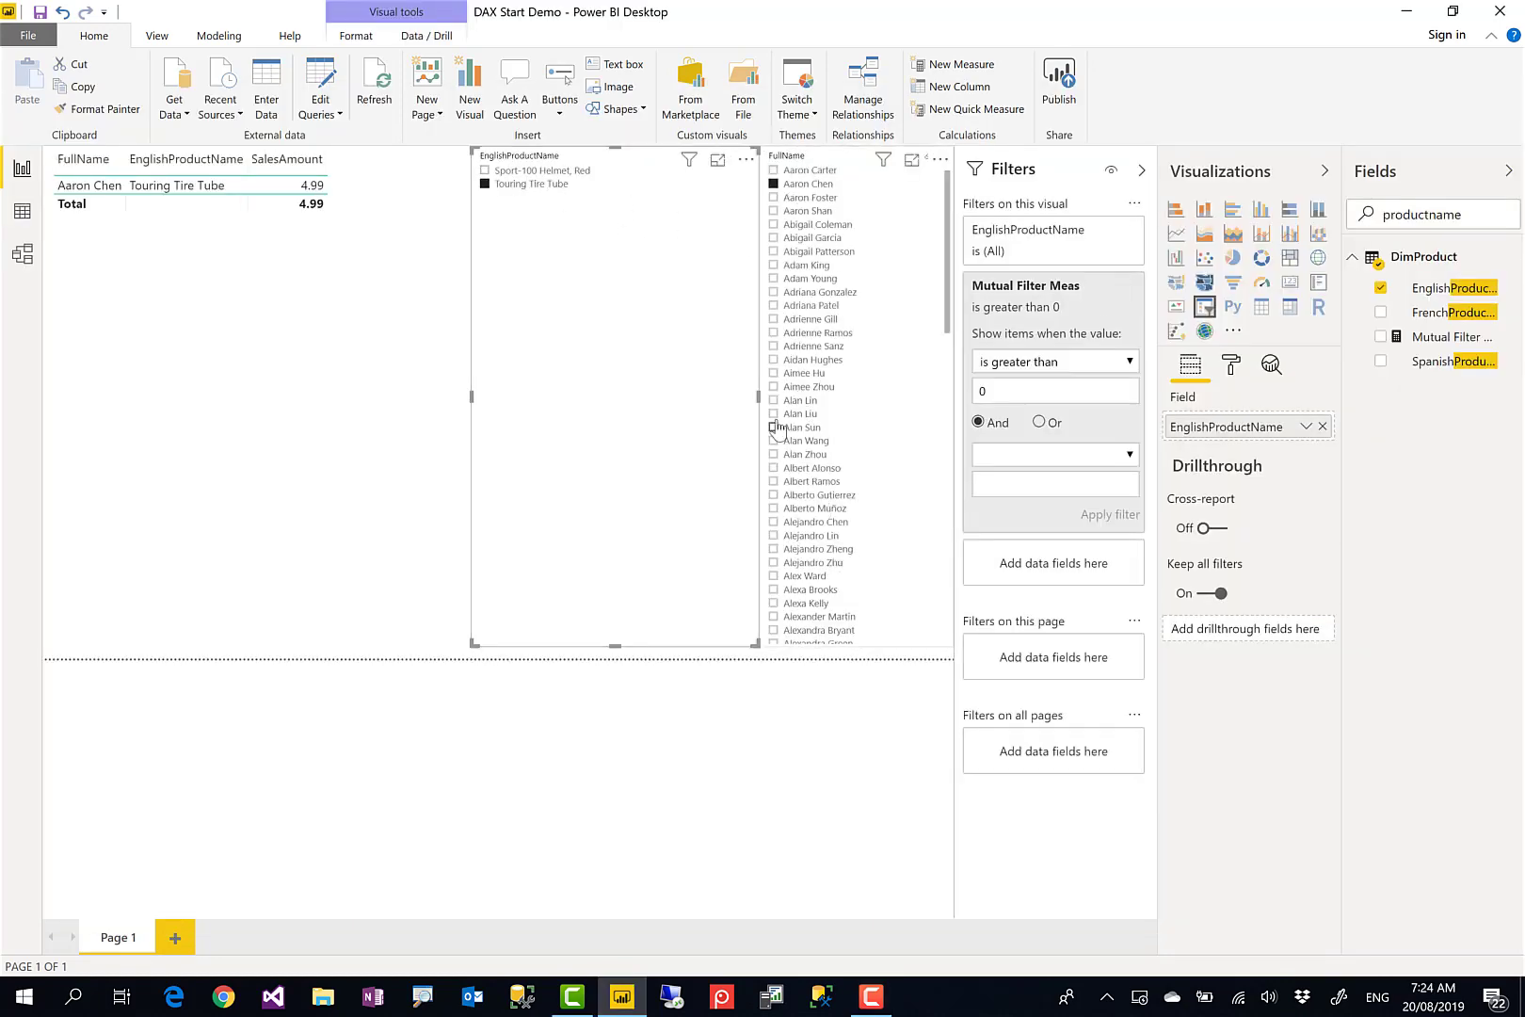
left_click(817, 212)
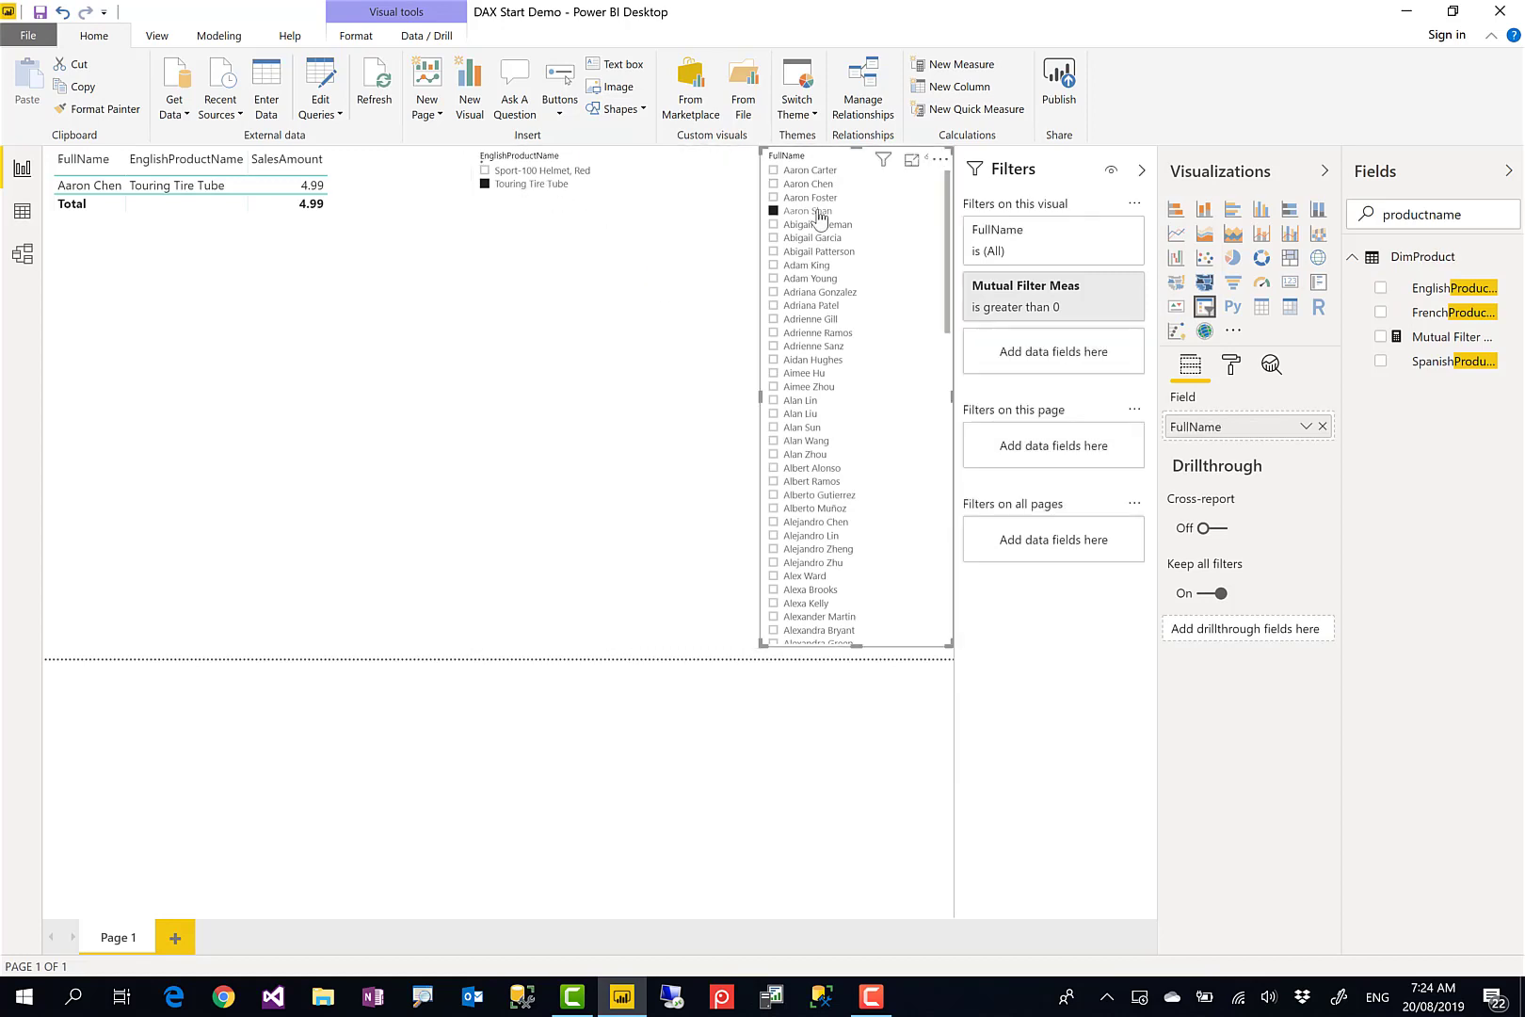
left_click(816, 347)
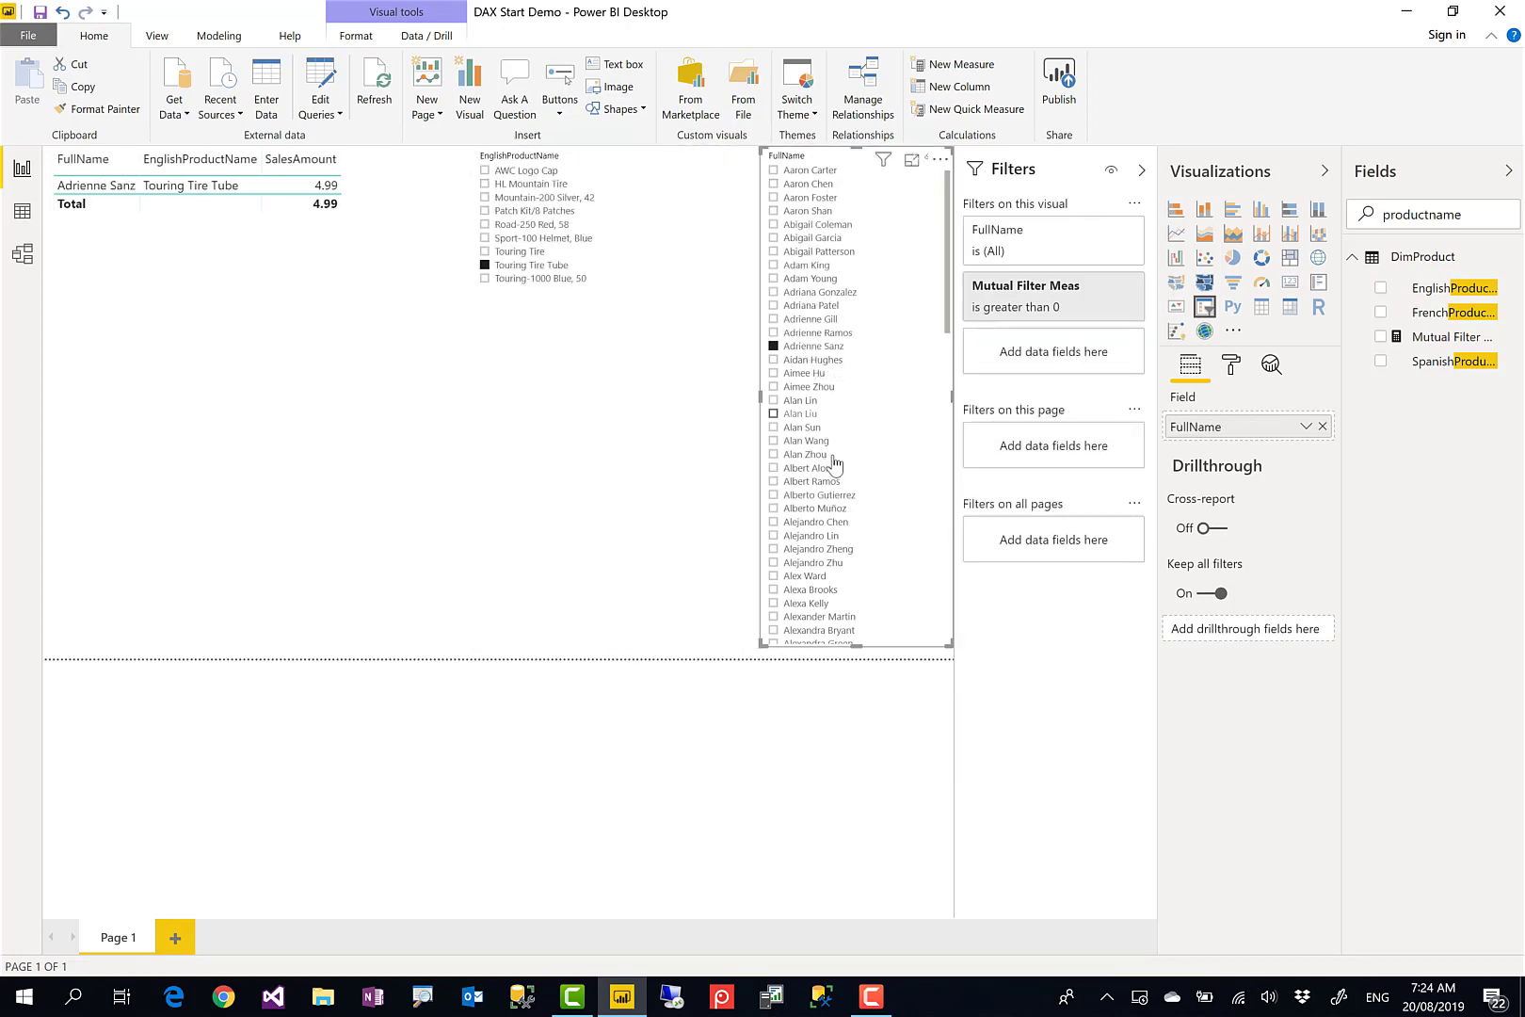
left_click(832, 469)
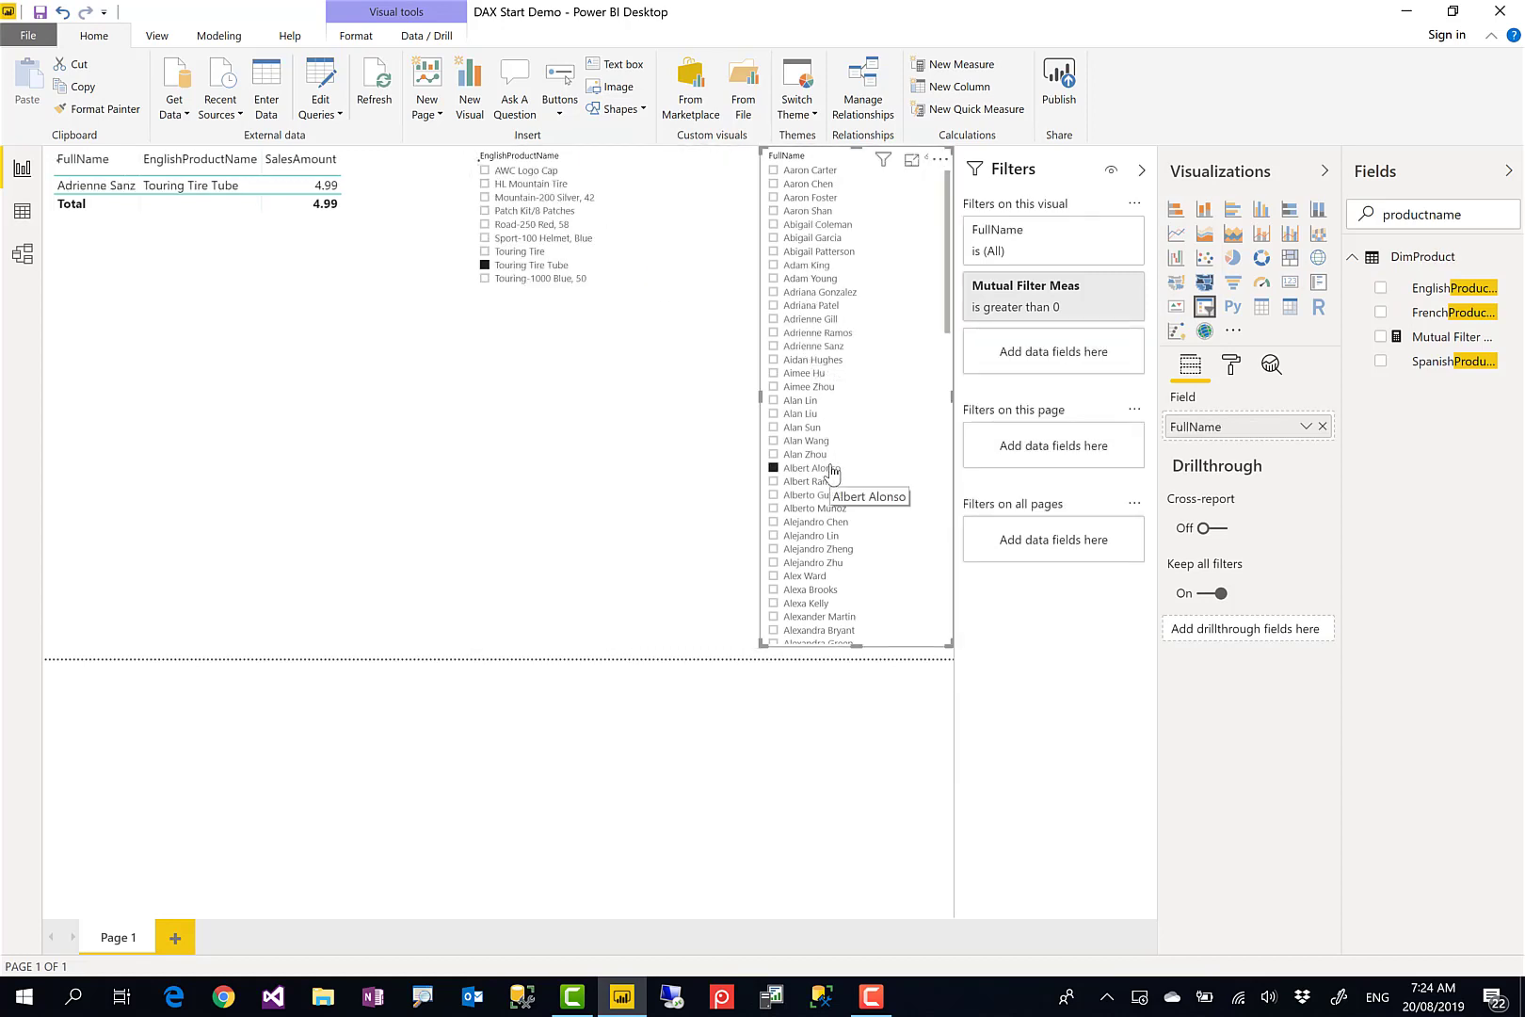
left_click(797, 279)
left_click(557, 213)
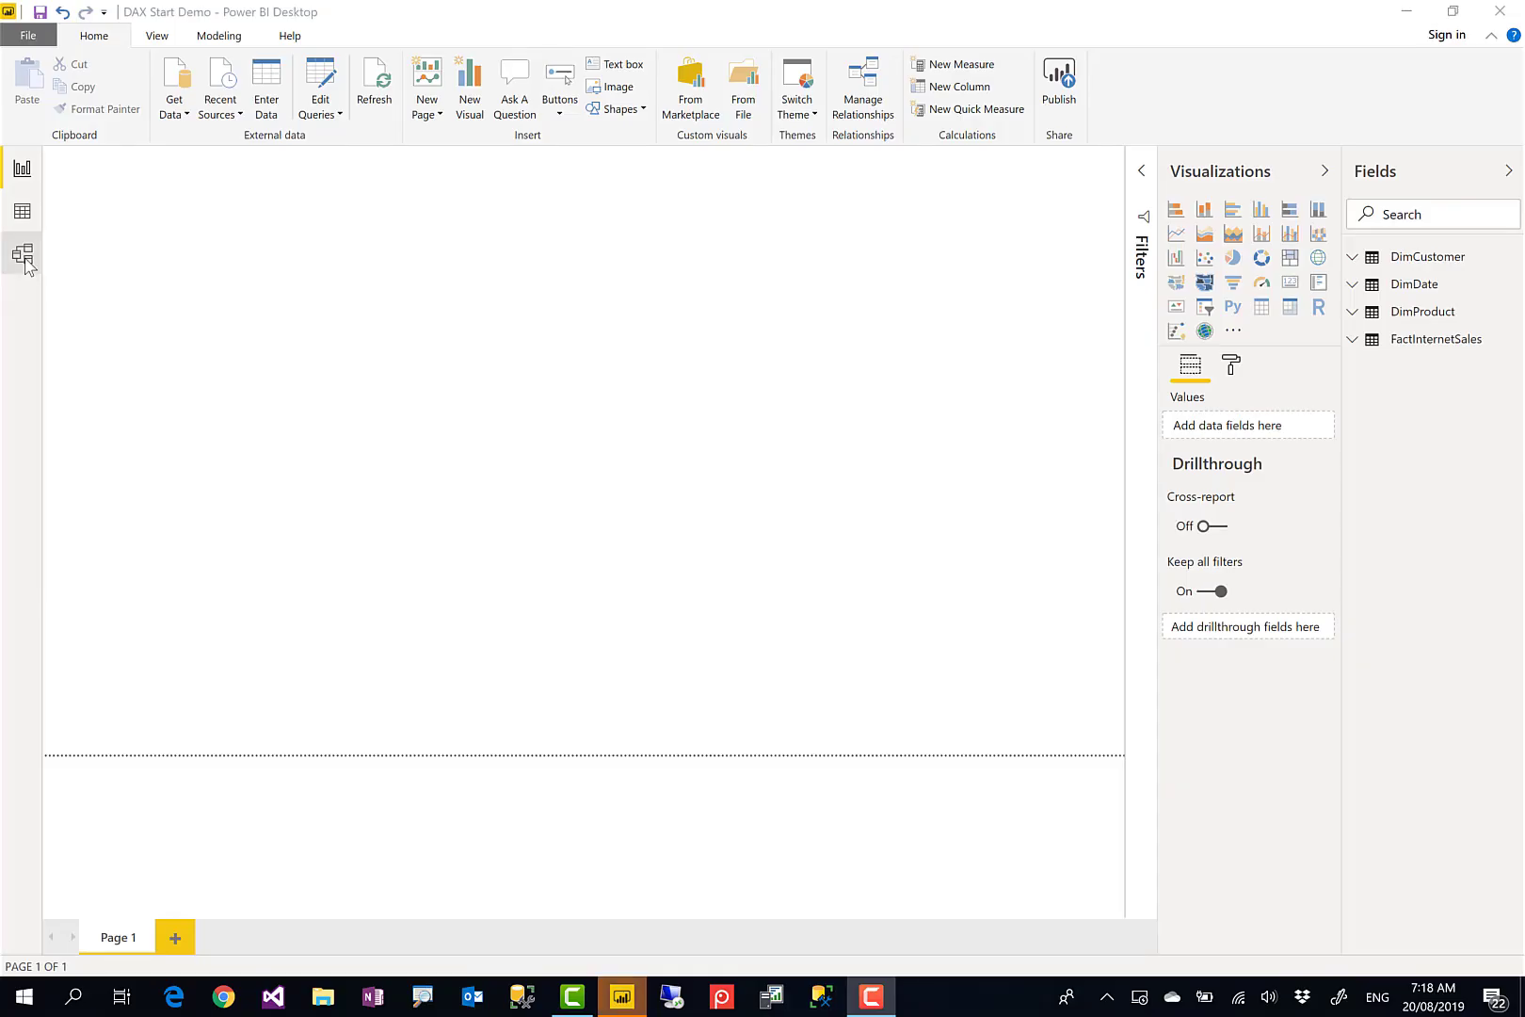
Step: In Model view, inspect the FactInternetSales, DimDate, DimProduct and DimCustomer table properties
left_click(23, 253)
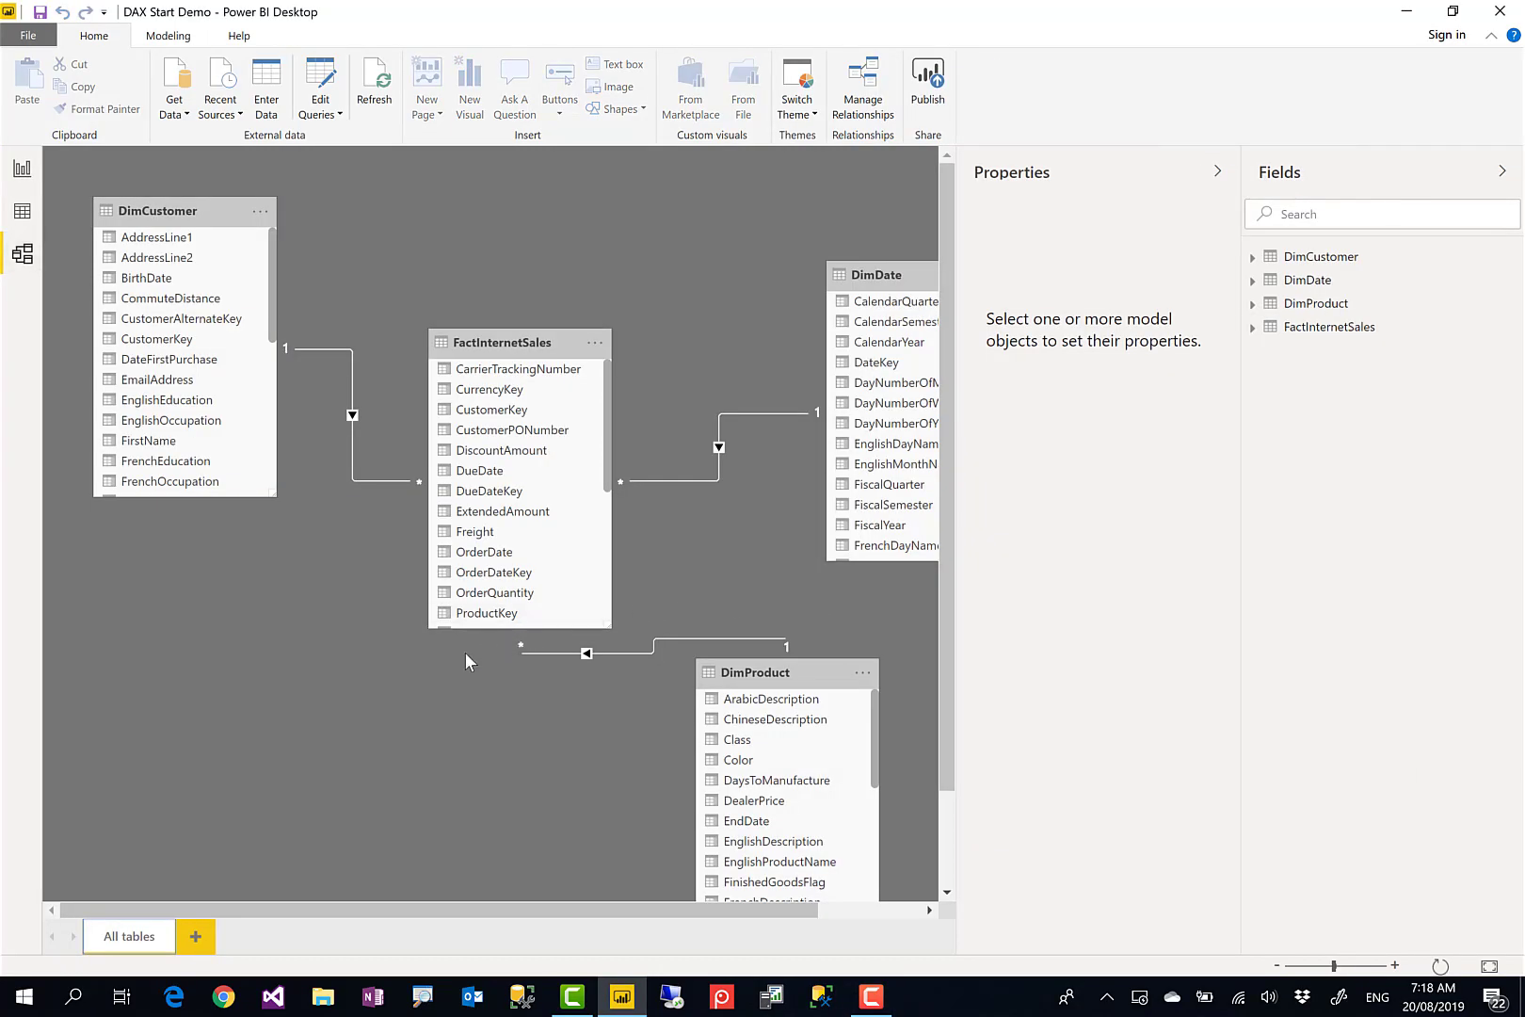
scroll(465, 654, "down", 1)
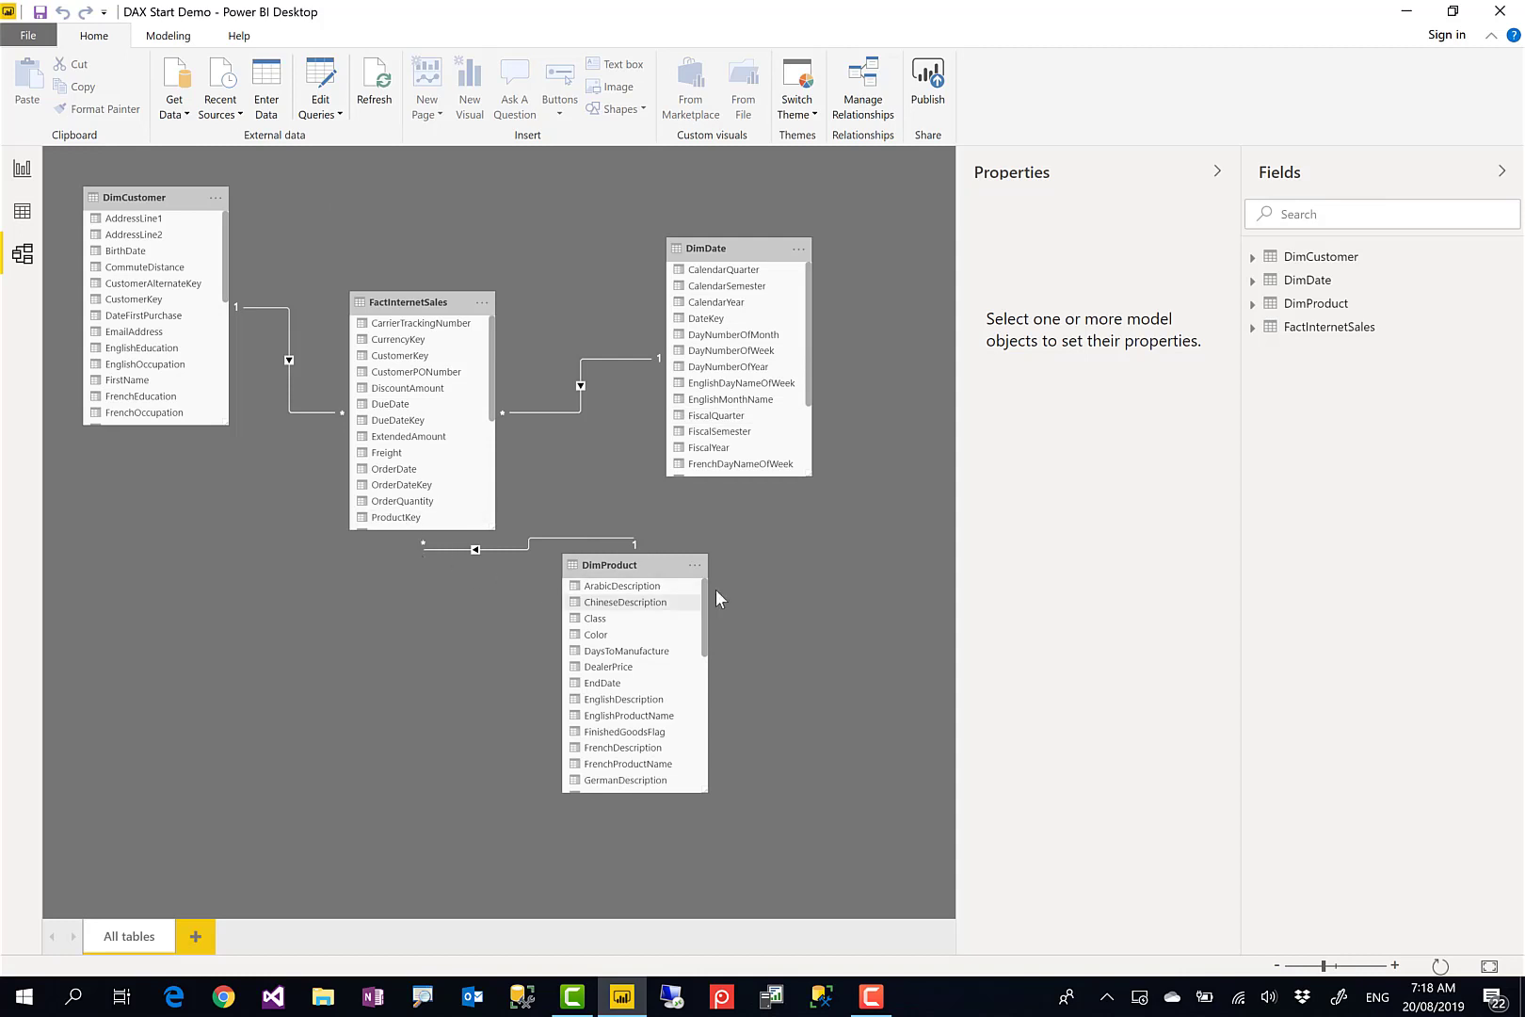
left_click(414, 303)
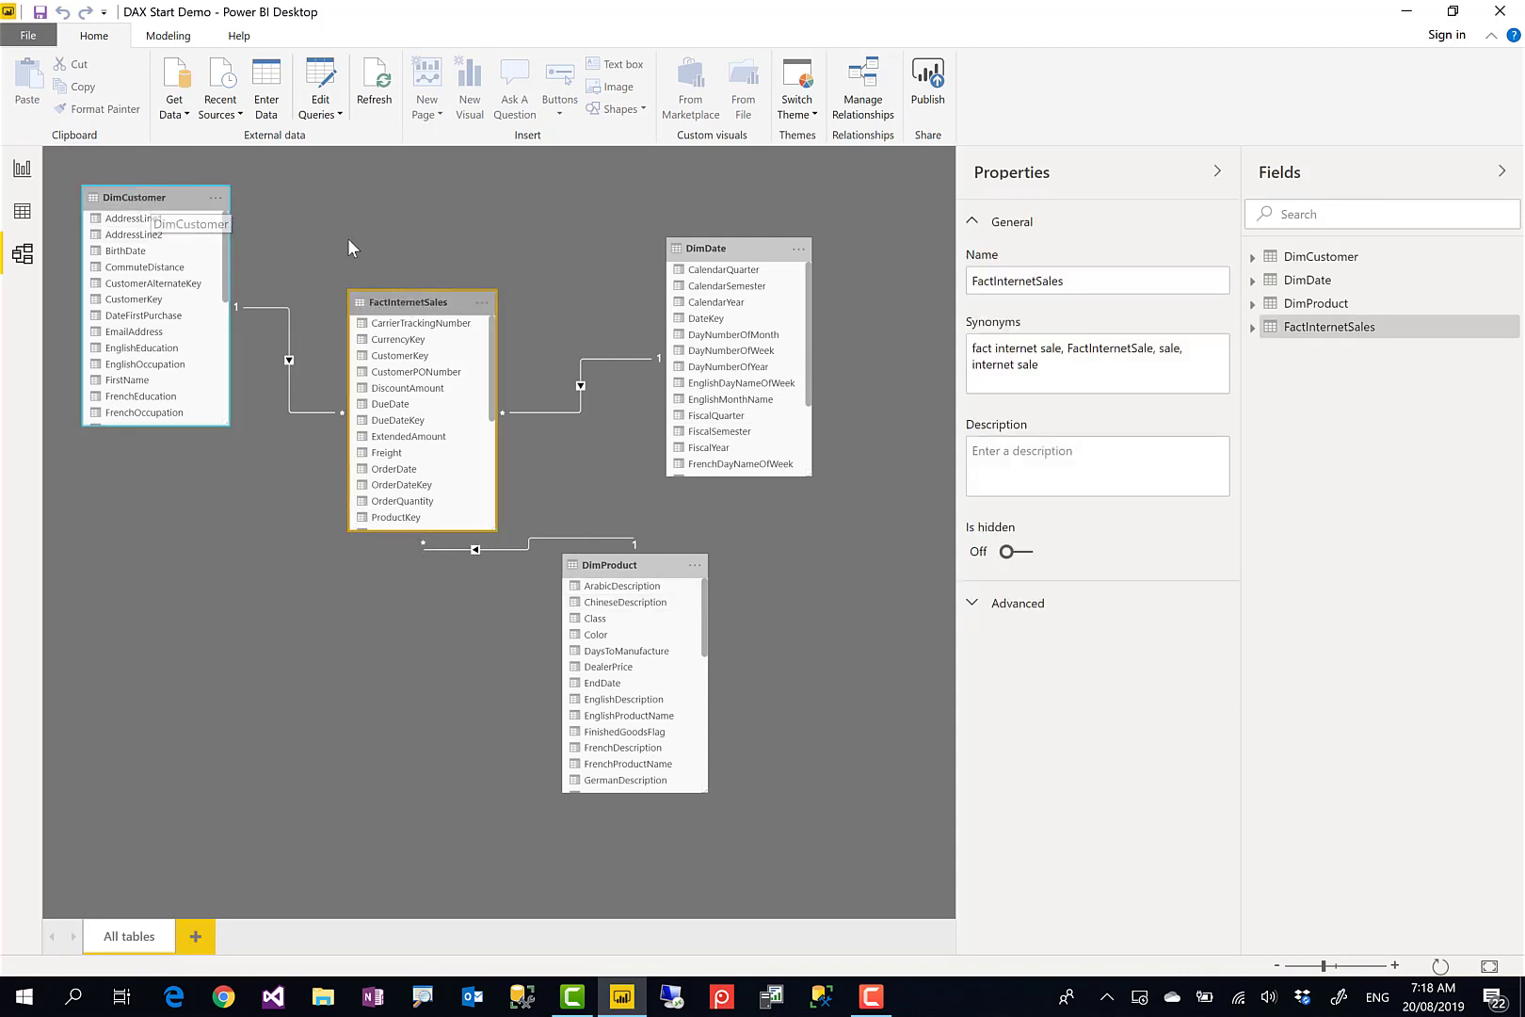
left_click(736, 243)
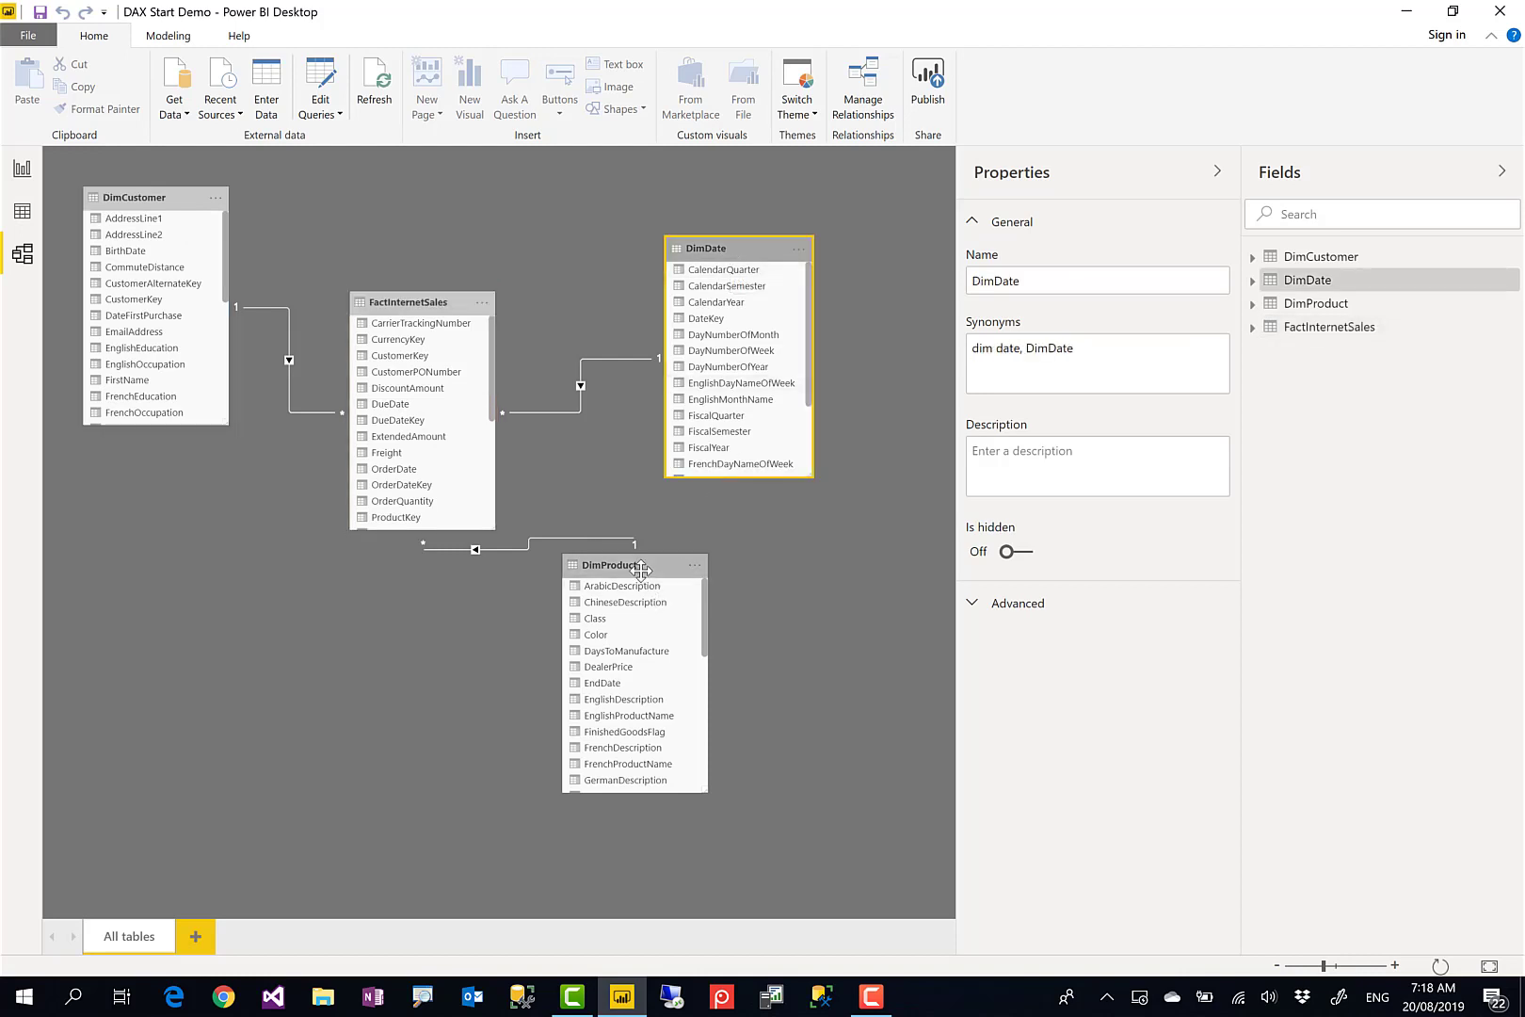
left_click(617, 566)
left_click(138, 196)
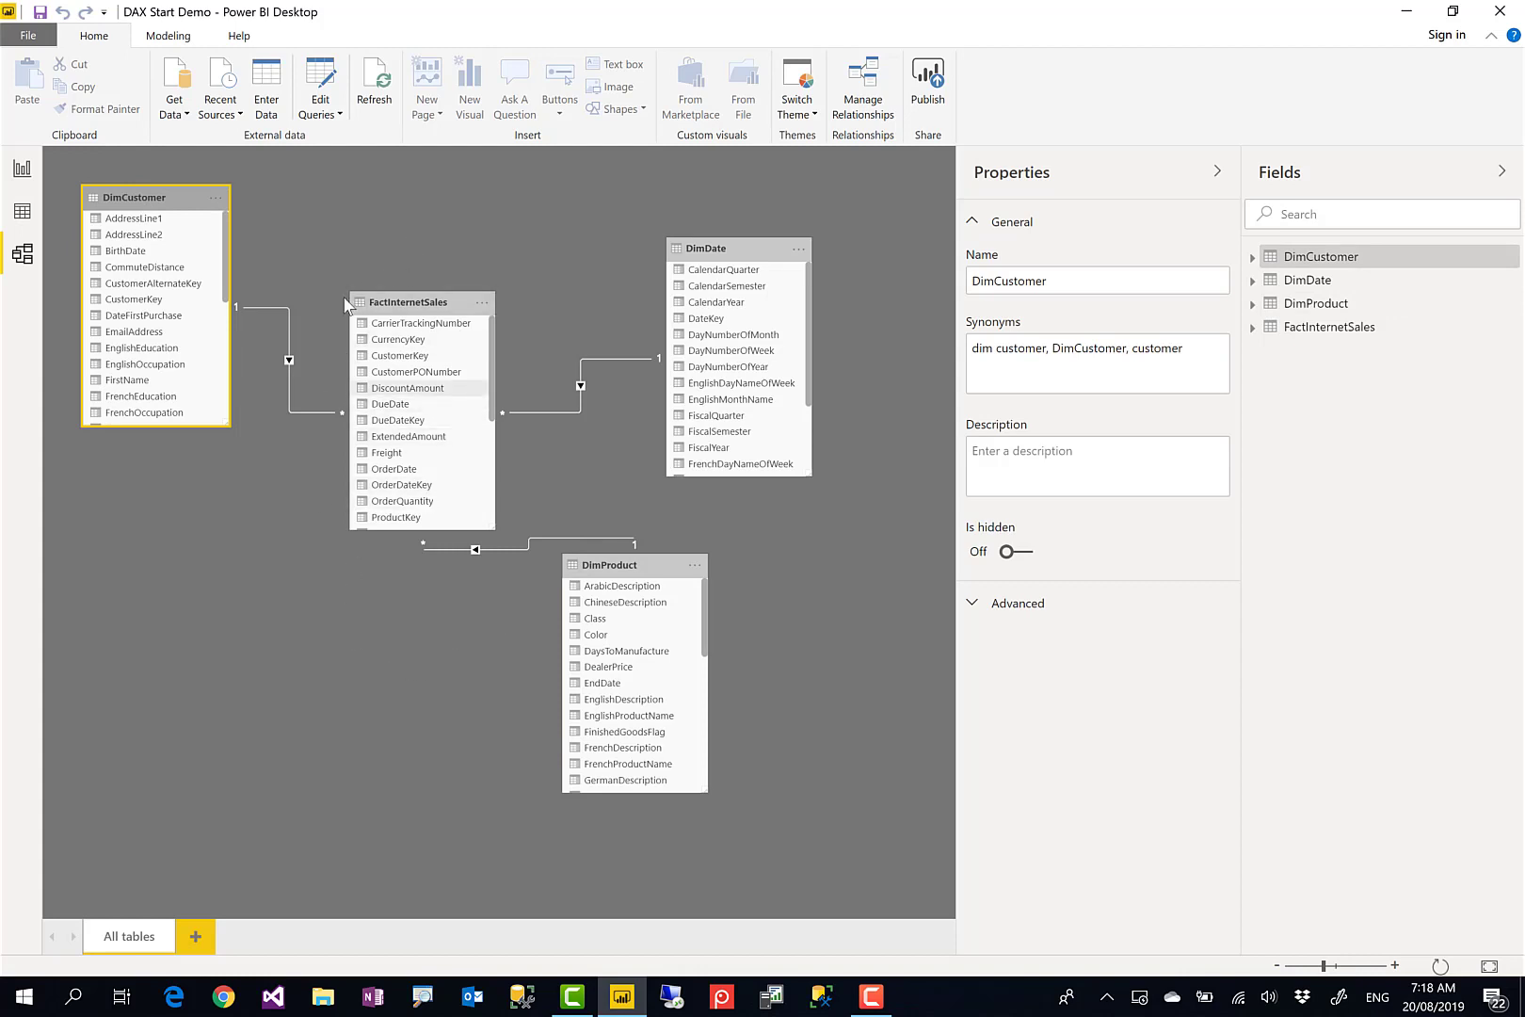
Step: Reselect FactInternetSales, DimCustomer and DimProduct in the diagram, then return to the report page
left_click(425, 242)
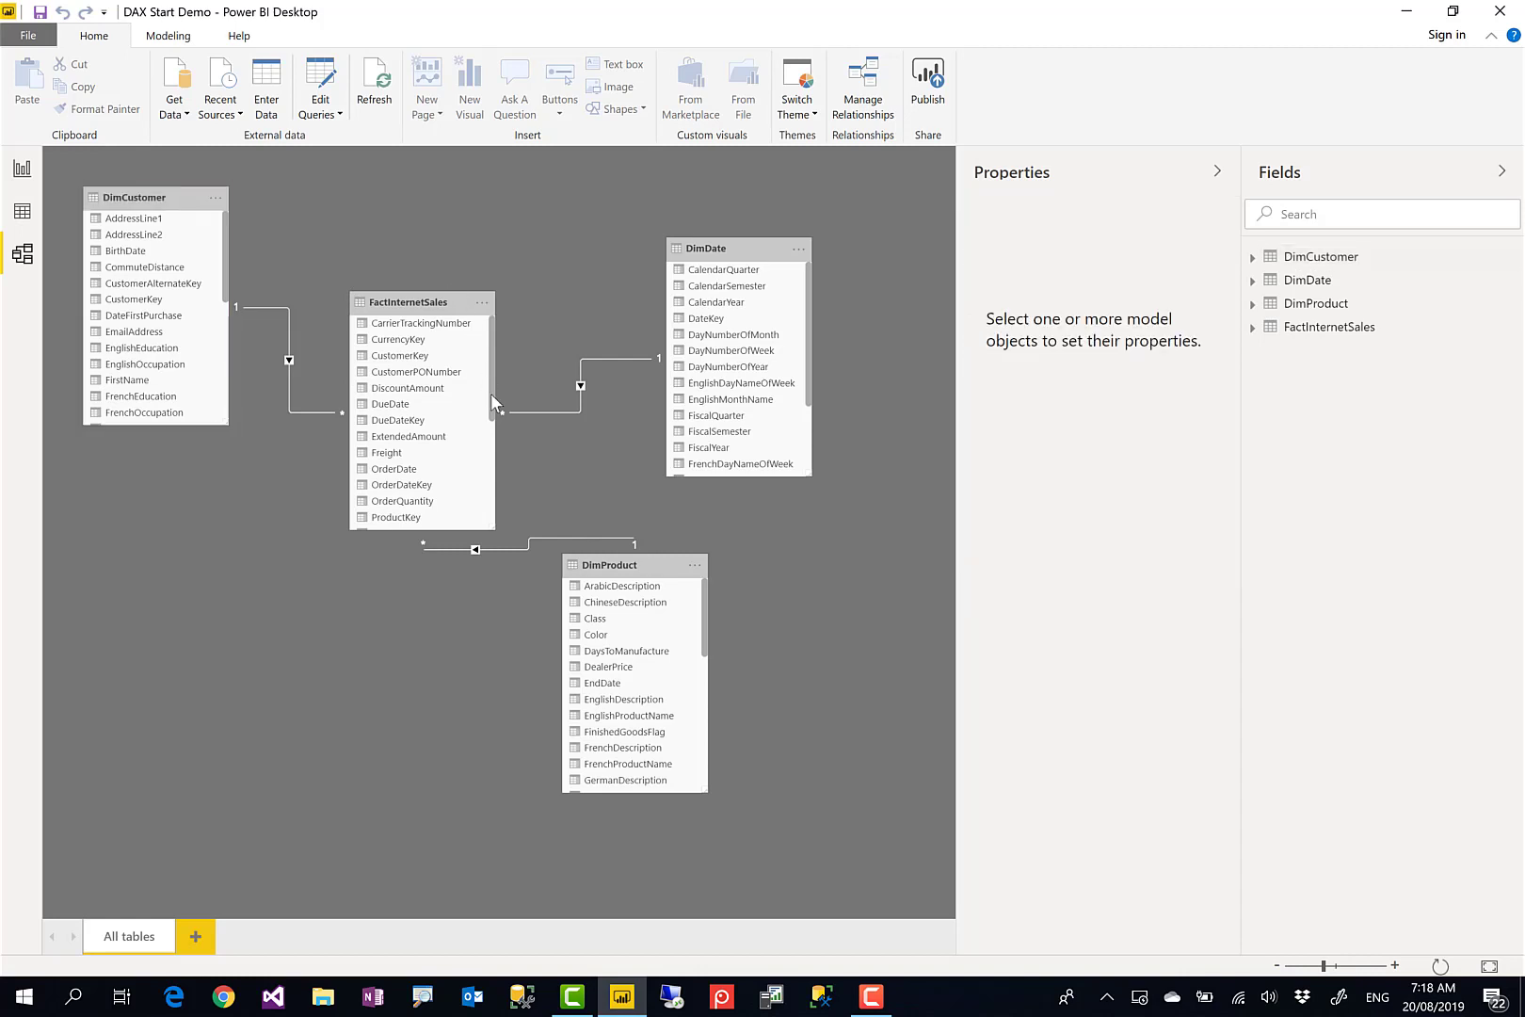
left_click(429, 303)
left_click(470, 254)
left_click(151, 198)
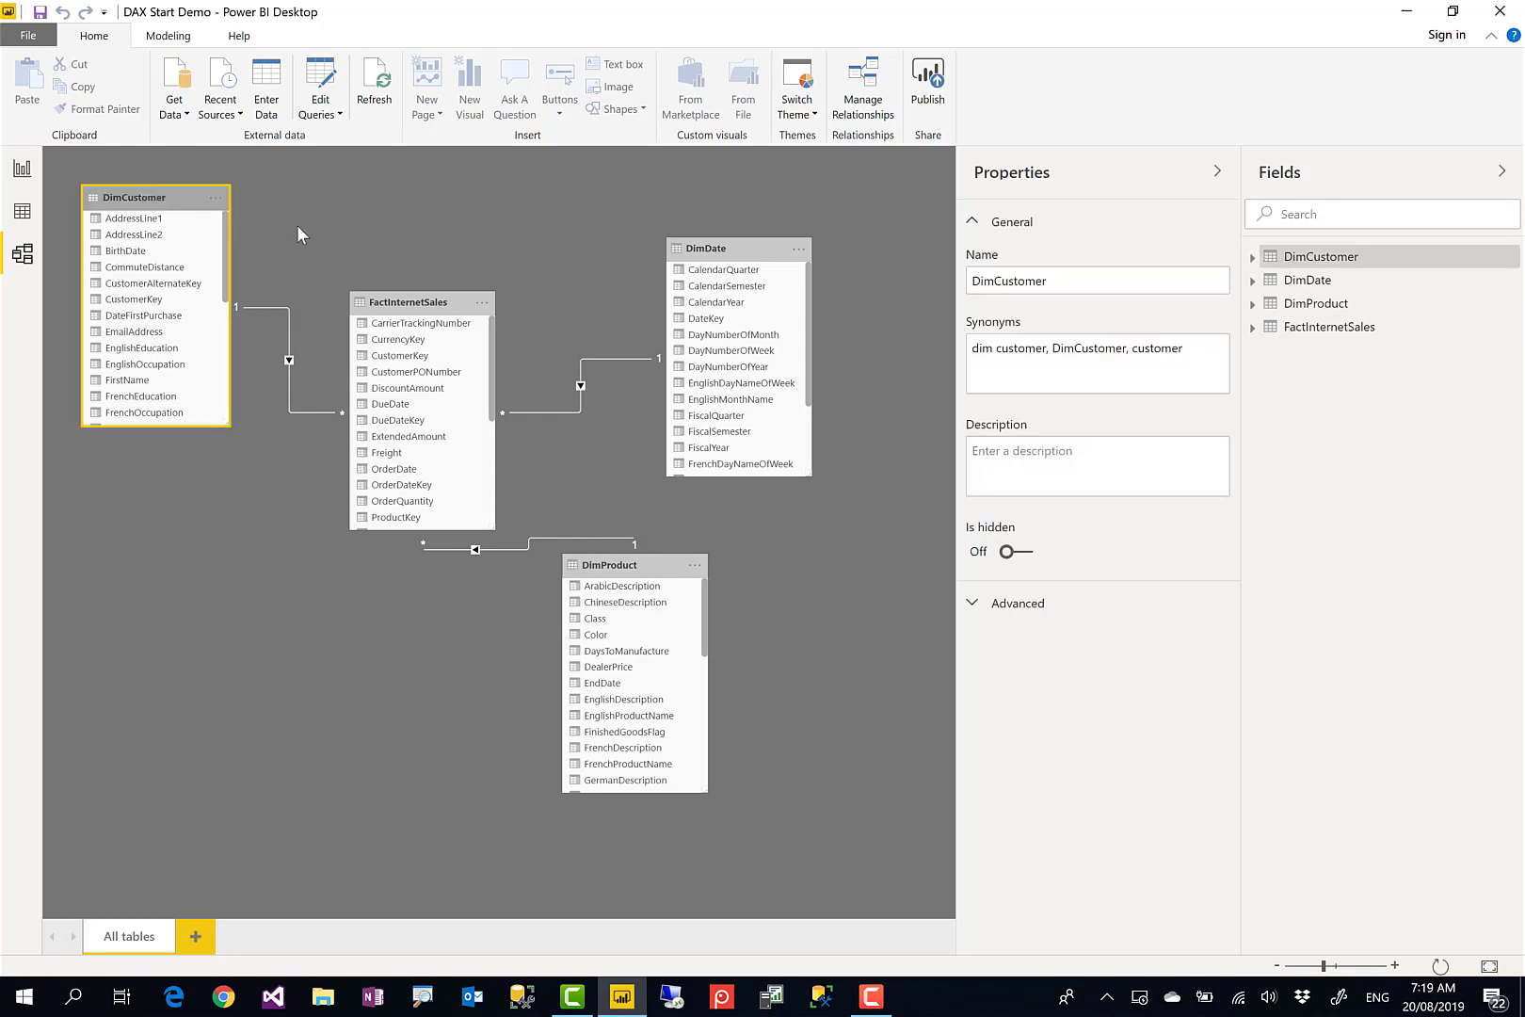
left_click(626, 565)
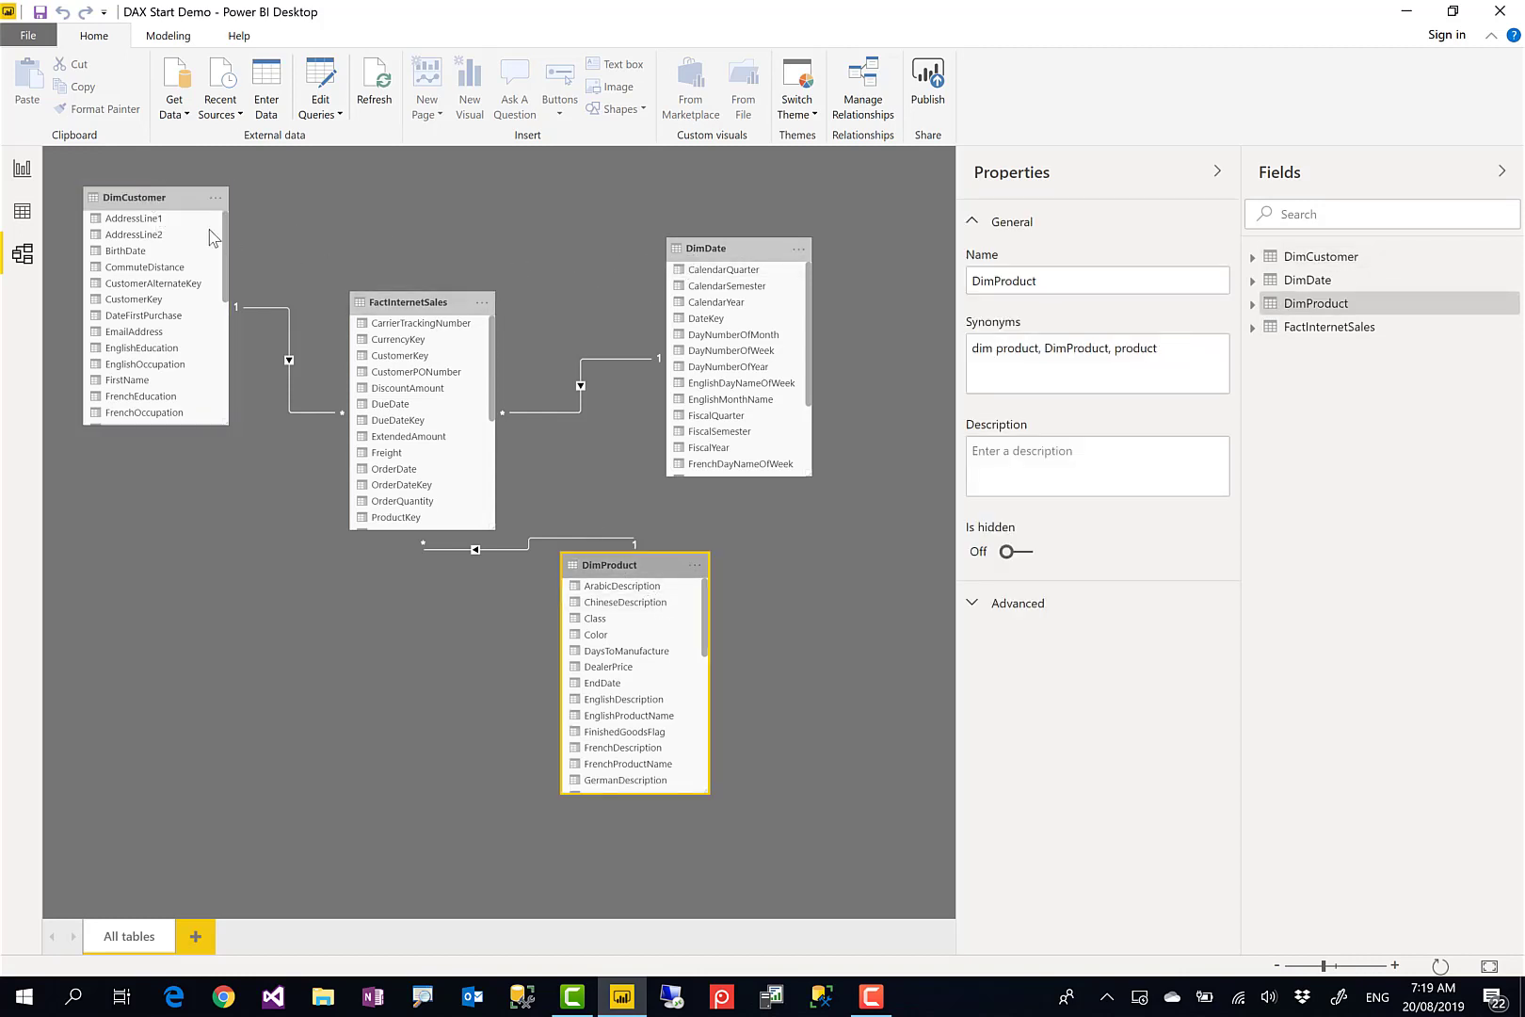
left_click(21, 170)
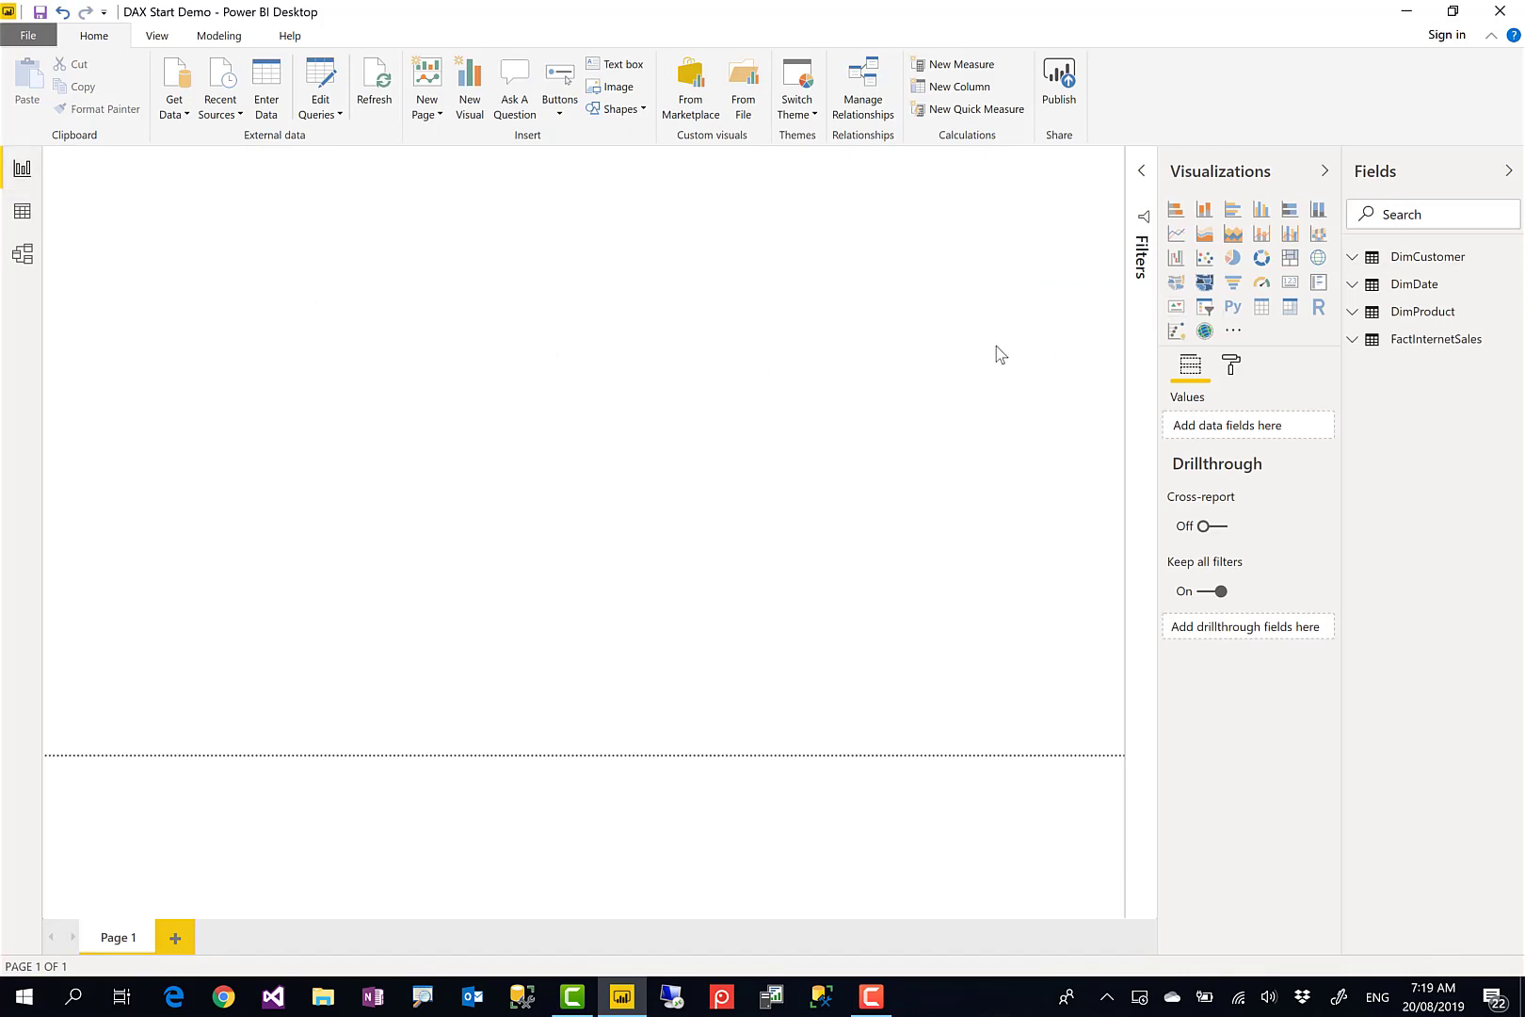
Step: Add a Table visual showing the DimCustomer FullName field
left_click(1262, 307)
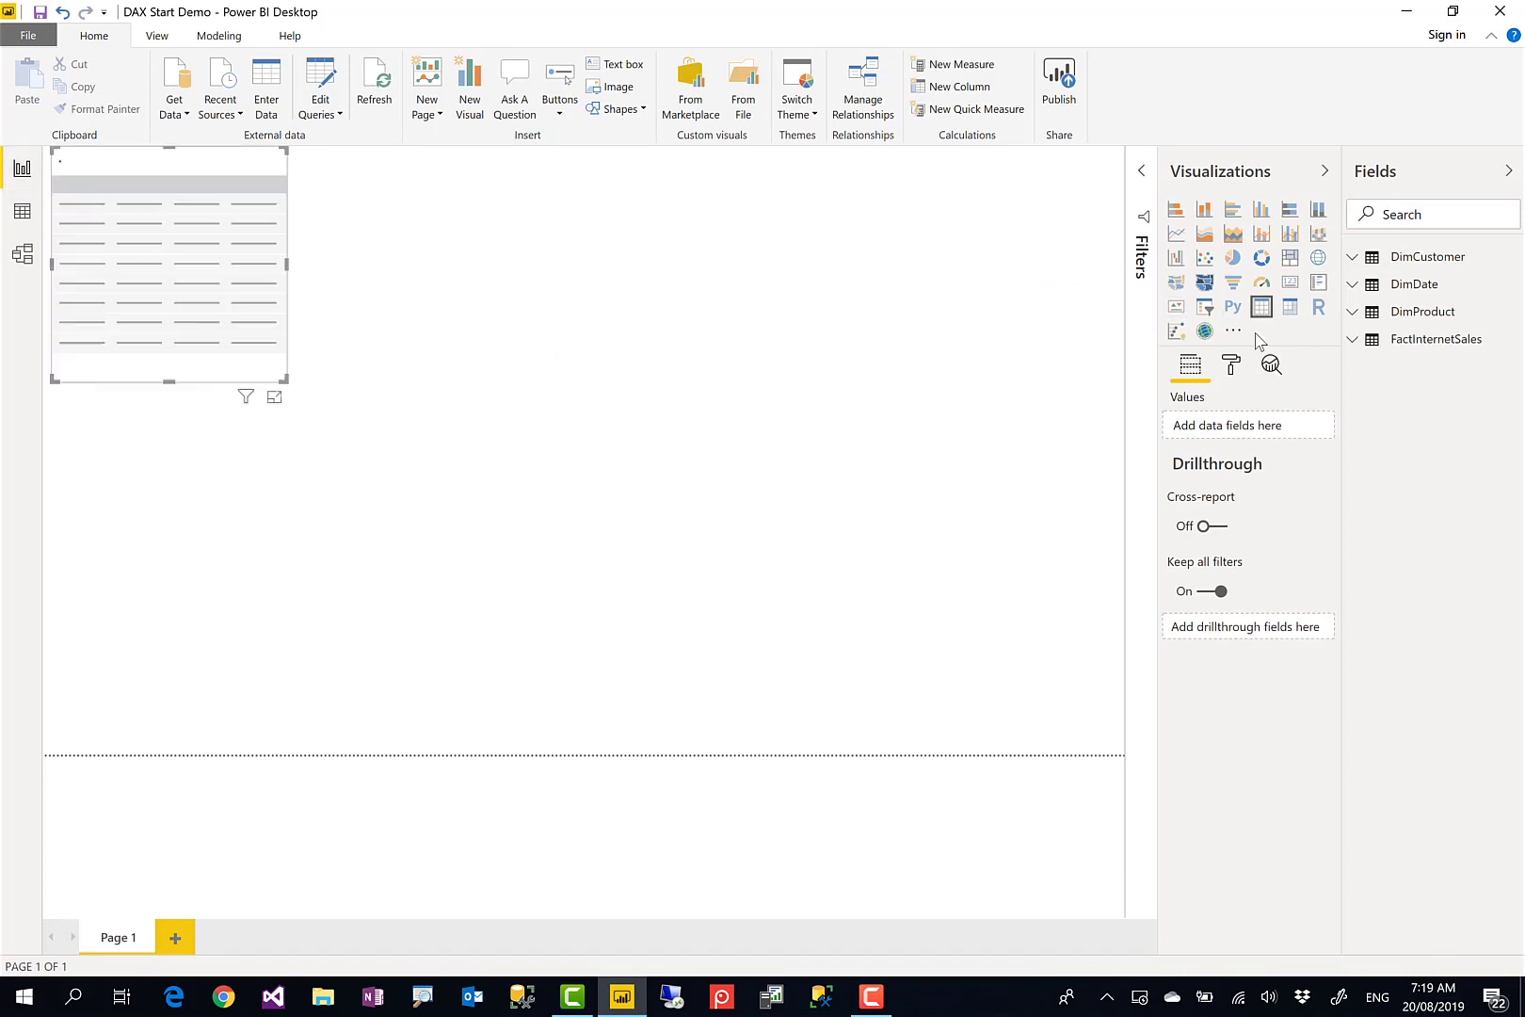
left_click(1428, 215)
type("fullname")
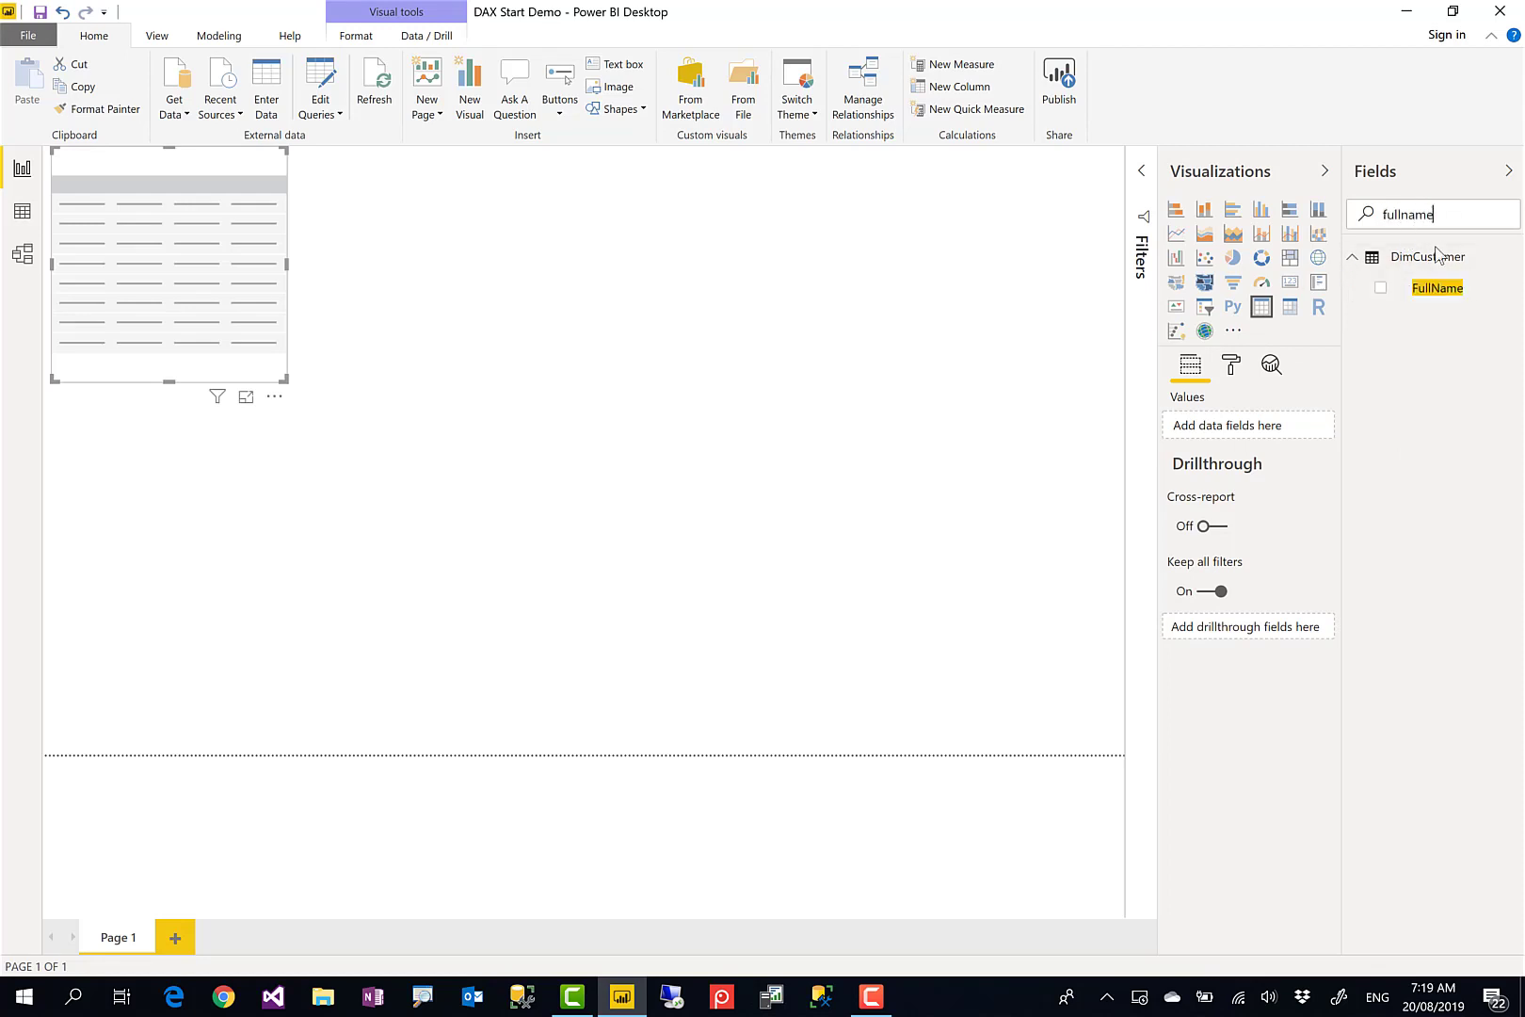
left_click(1382, 288)
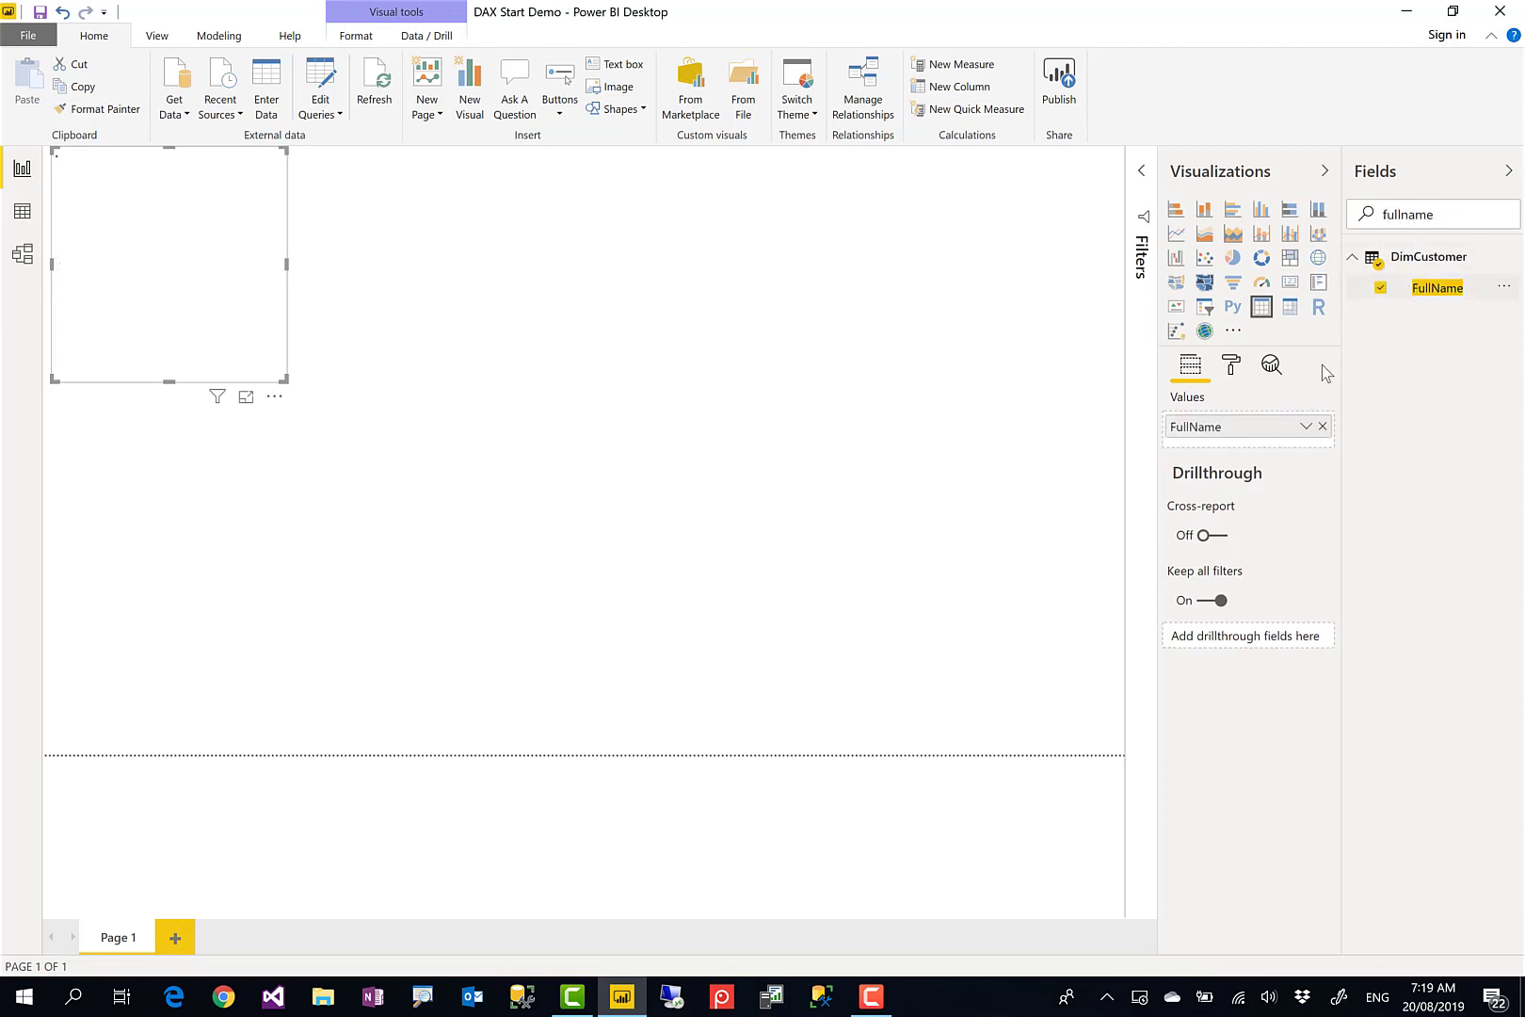
Step: Raise the table's Grid text size to 13 pt
left_click(1232, 367)
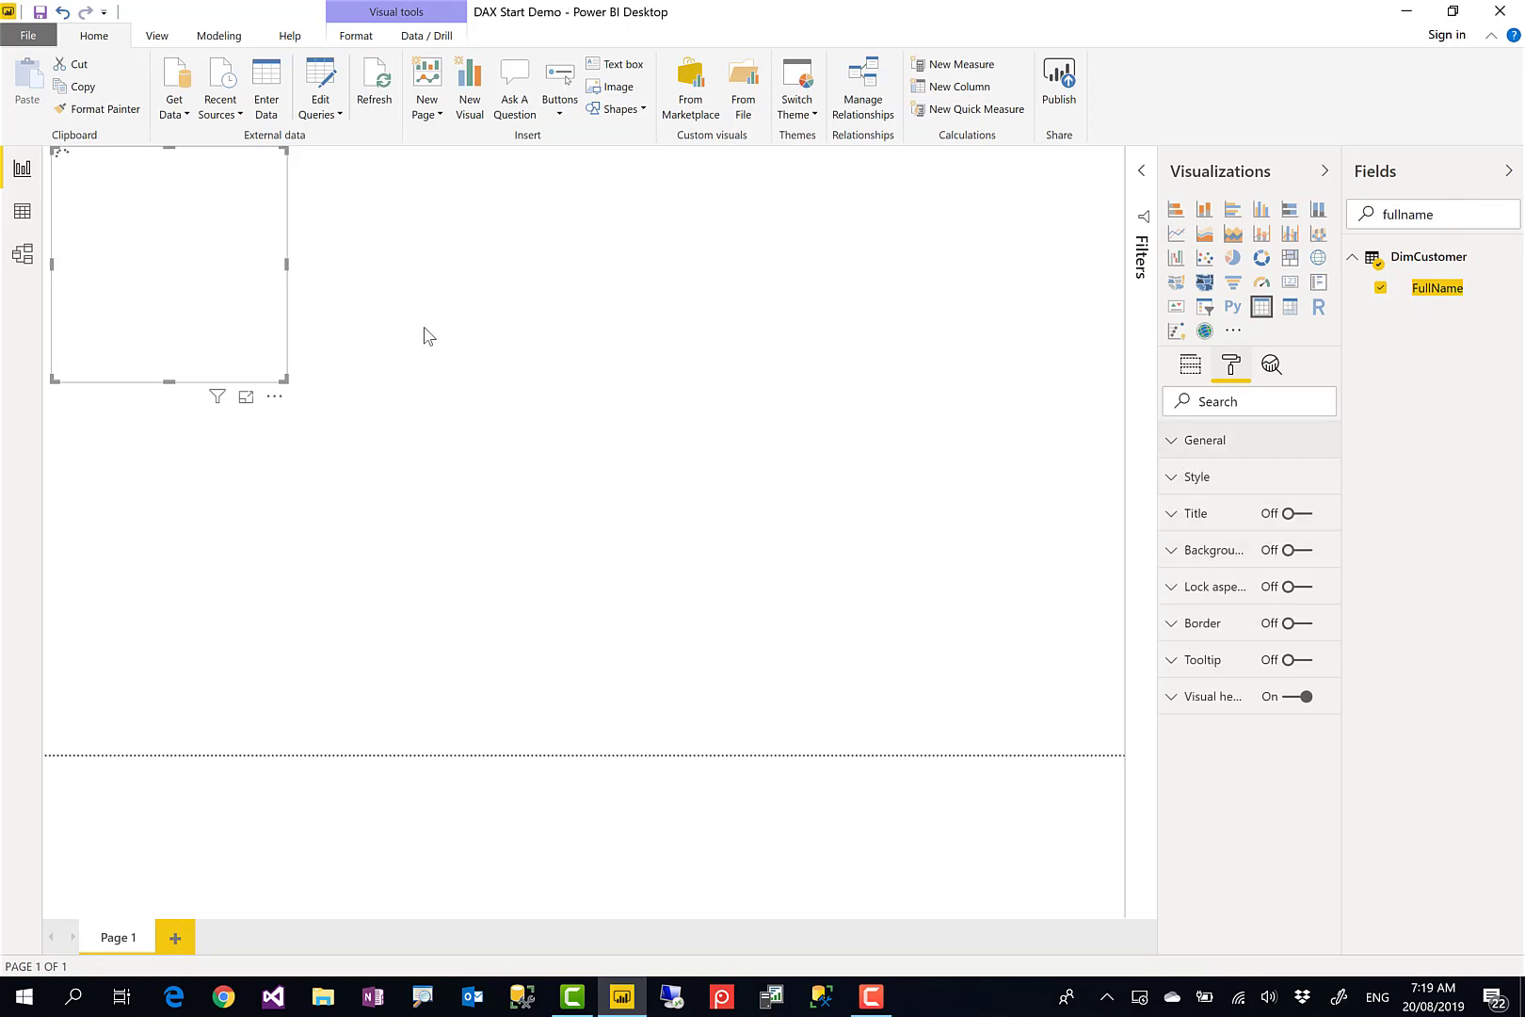
left_click(1192, 443)
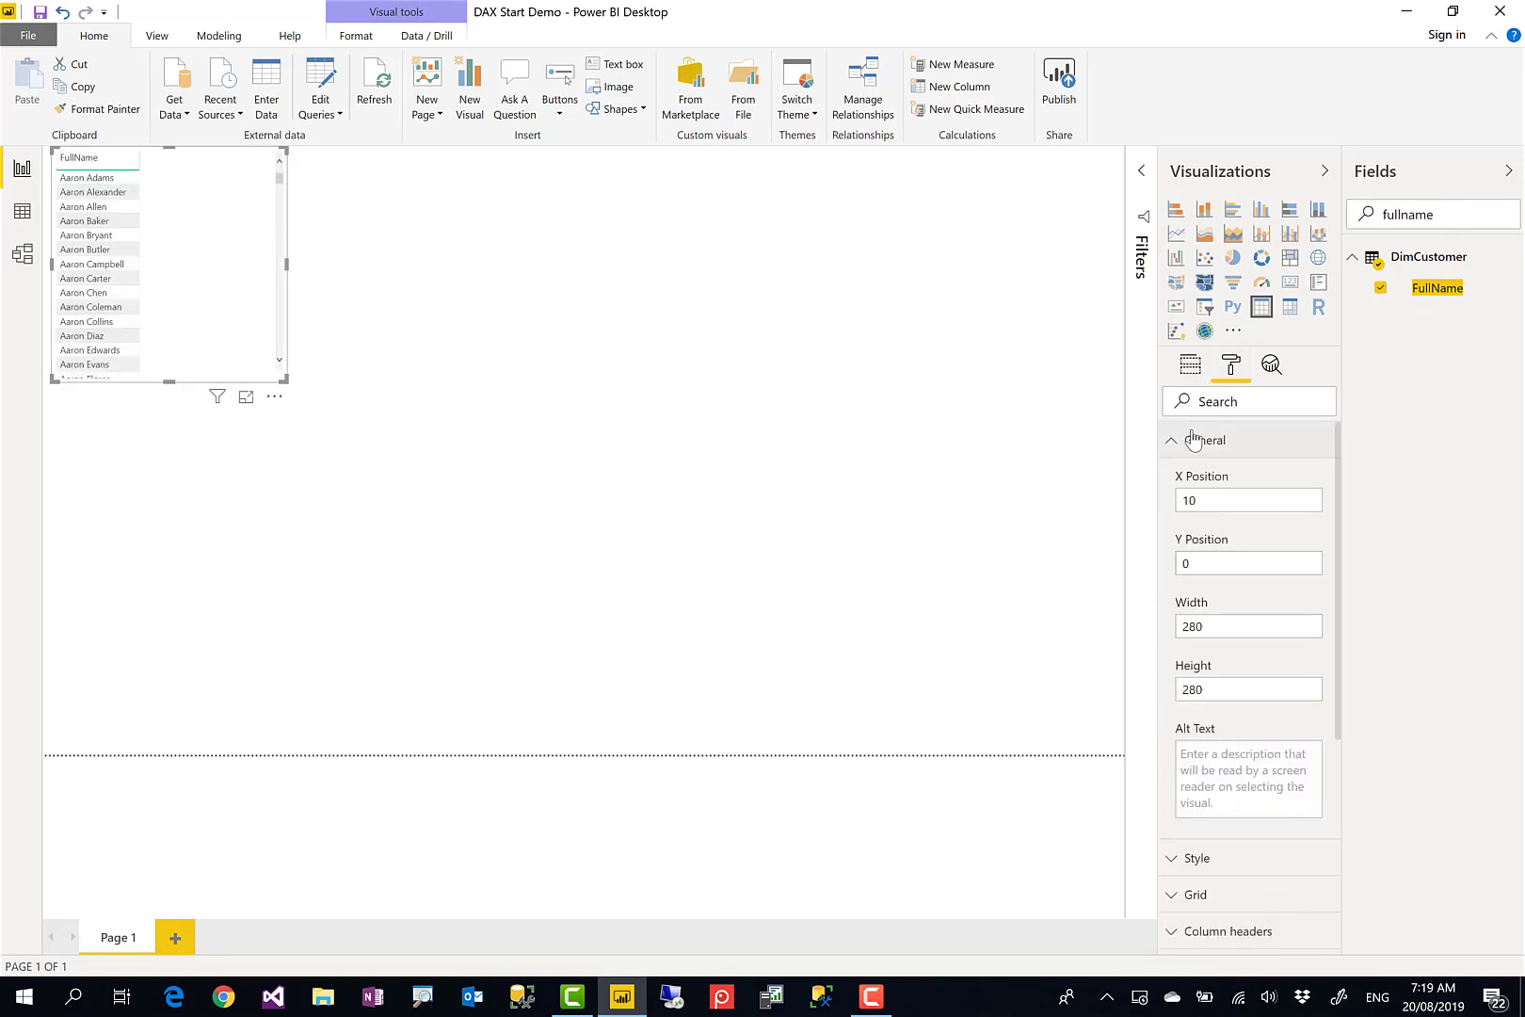
left_click(1189, 439)
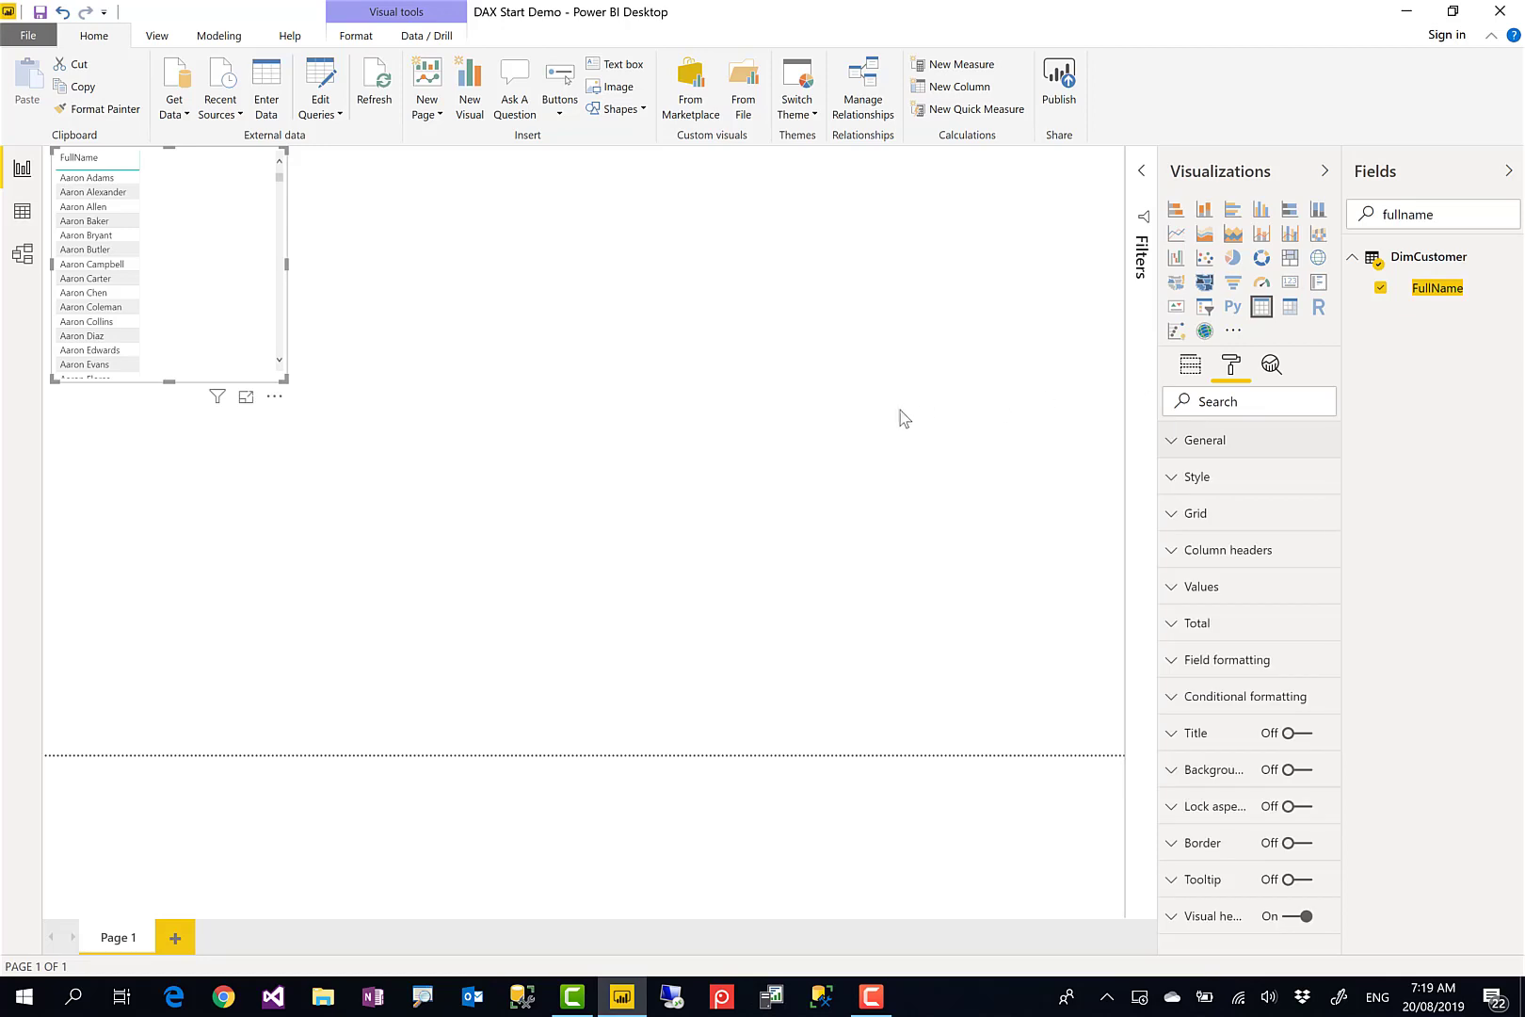
left_click(1194, 513)
scroll(1253, 759, "down", 3)
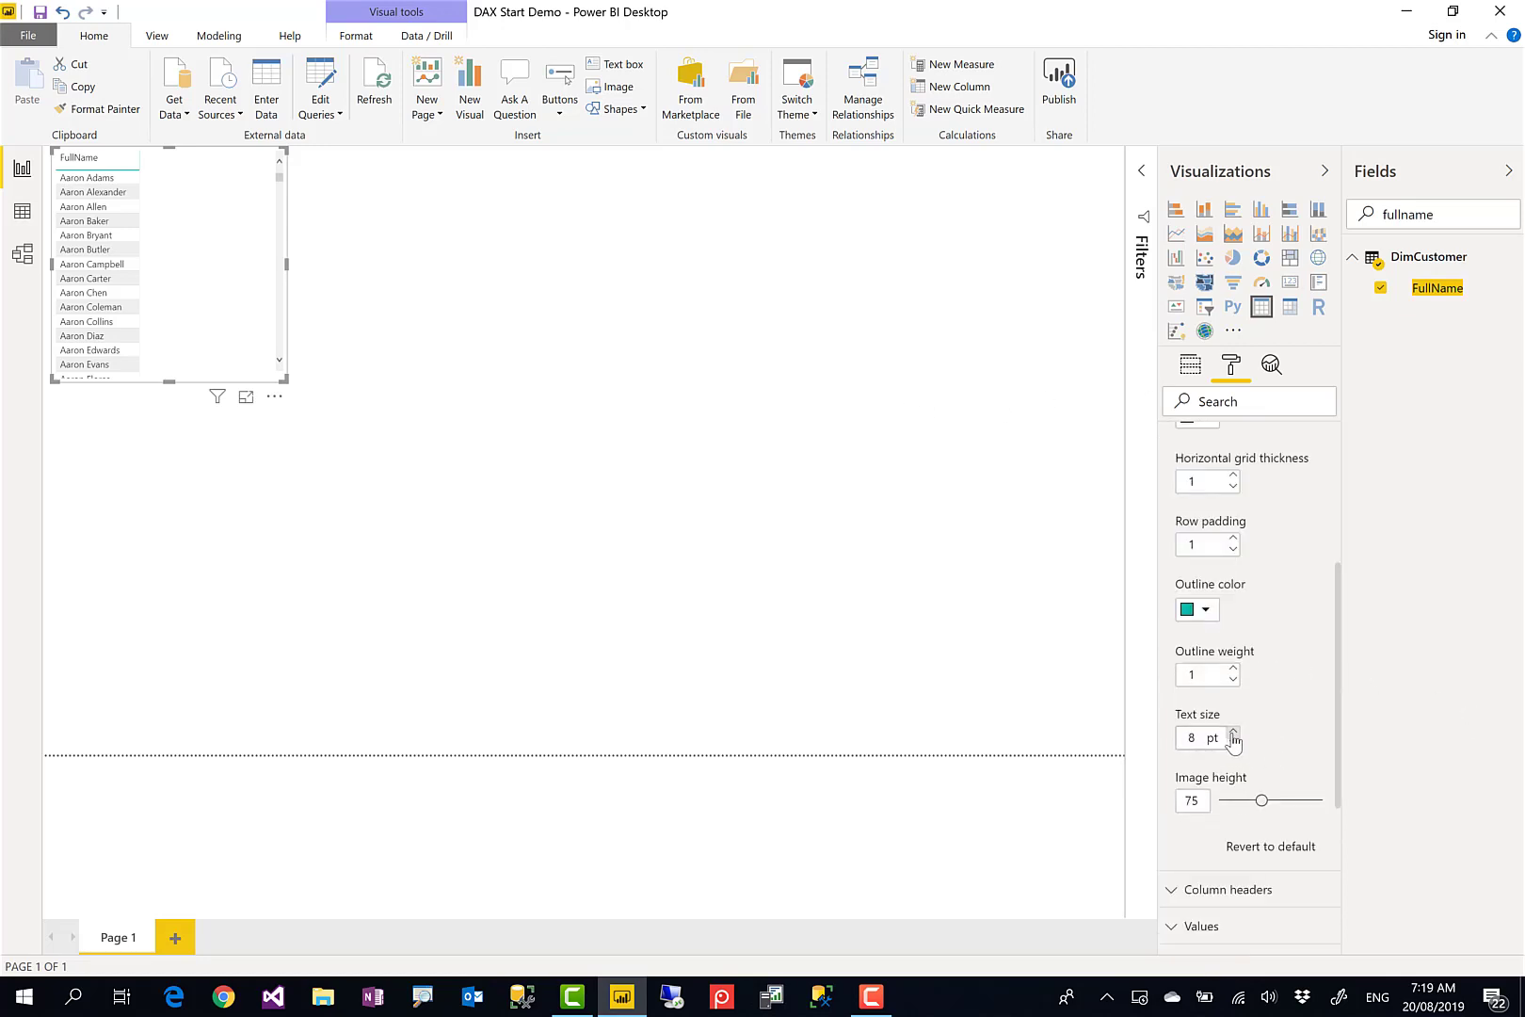
left_click(1232, 733)
left_click(1232, 734)
left_click(1232, 733)
left_click(1233, 733)
left_click(1232, 733)
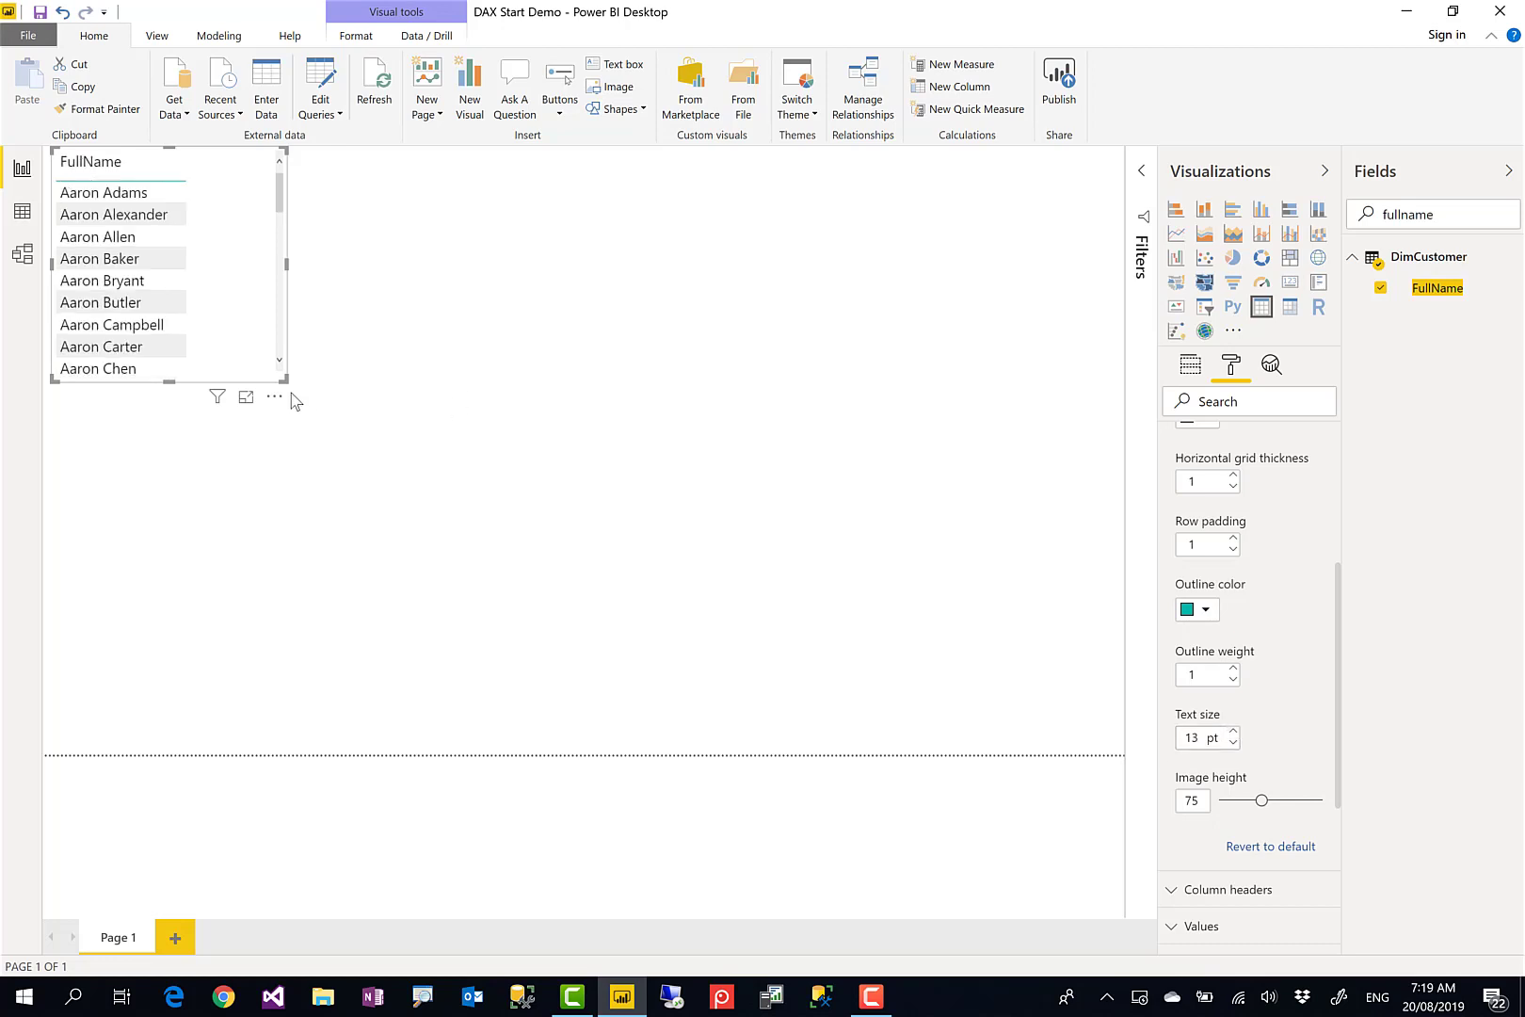
Step: Try enlarging the table visual, undo the resize, and reselect the table
left_click_drag(285, 378, 402, 695)
key("ctrl+z")
left_click(277, 369)
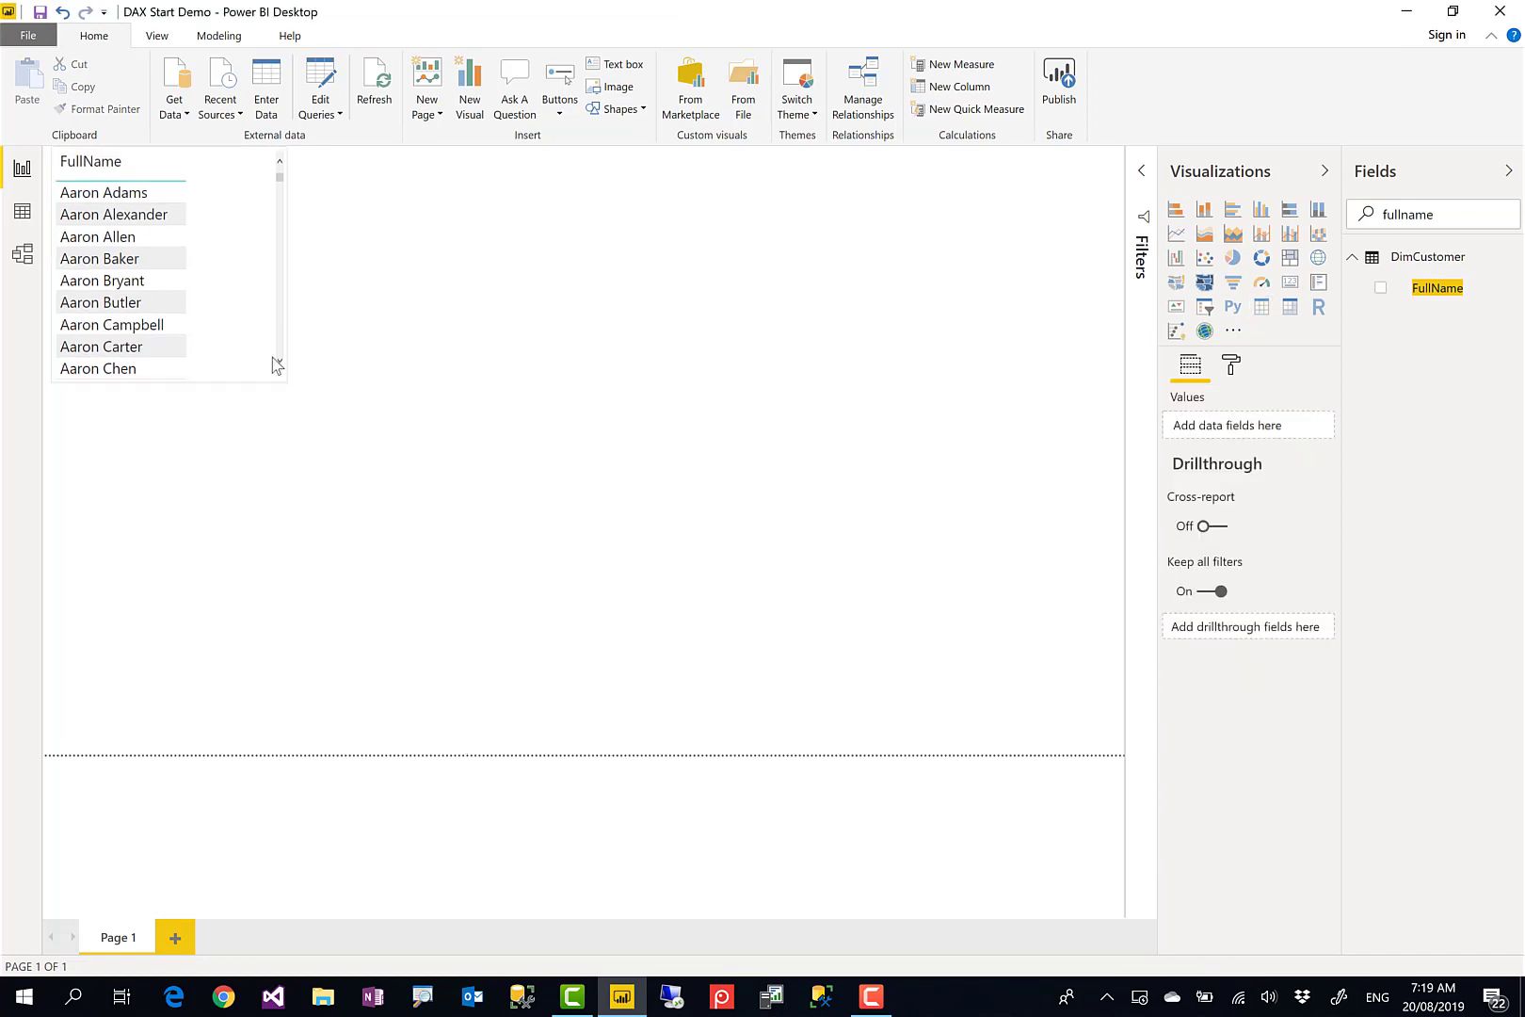
Step: Make the table taller and add the EnglishProductName column
left_click_drag(283, 381, 419, 744)
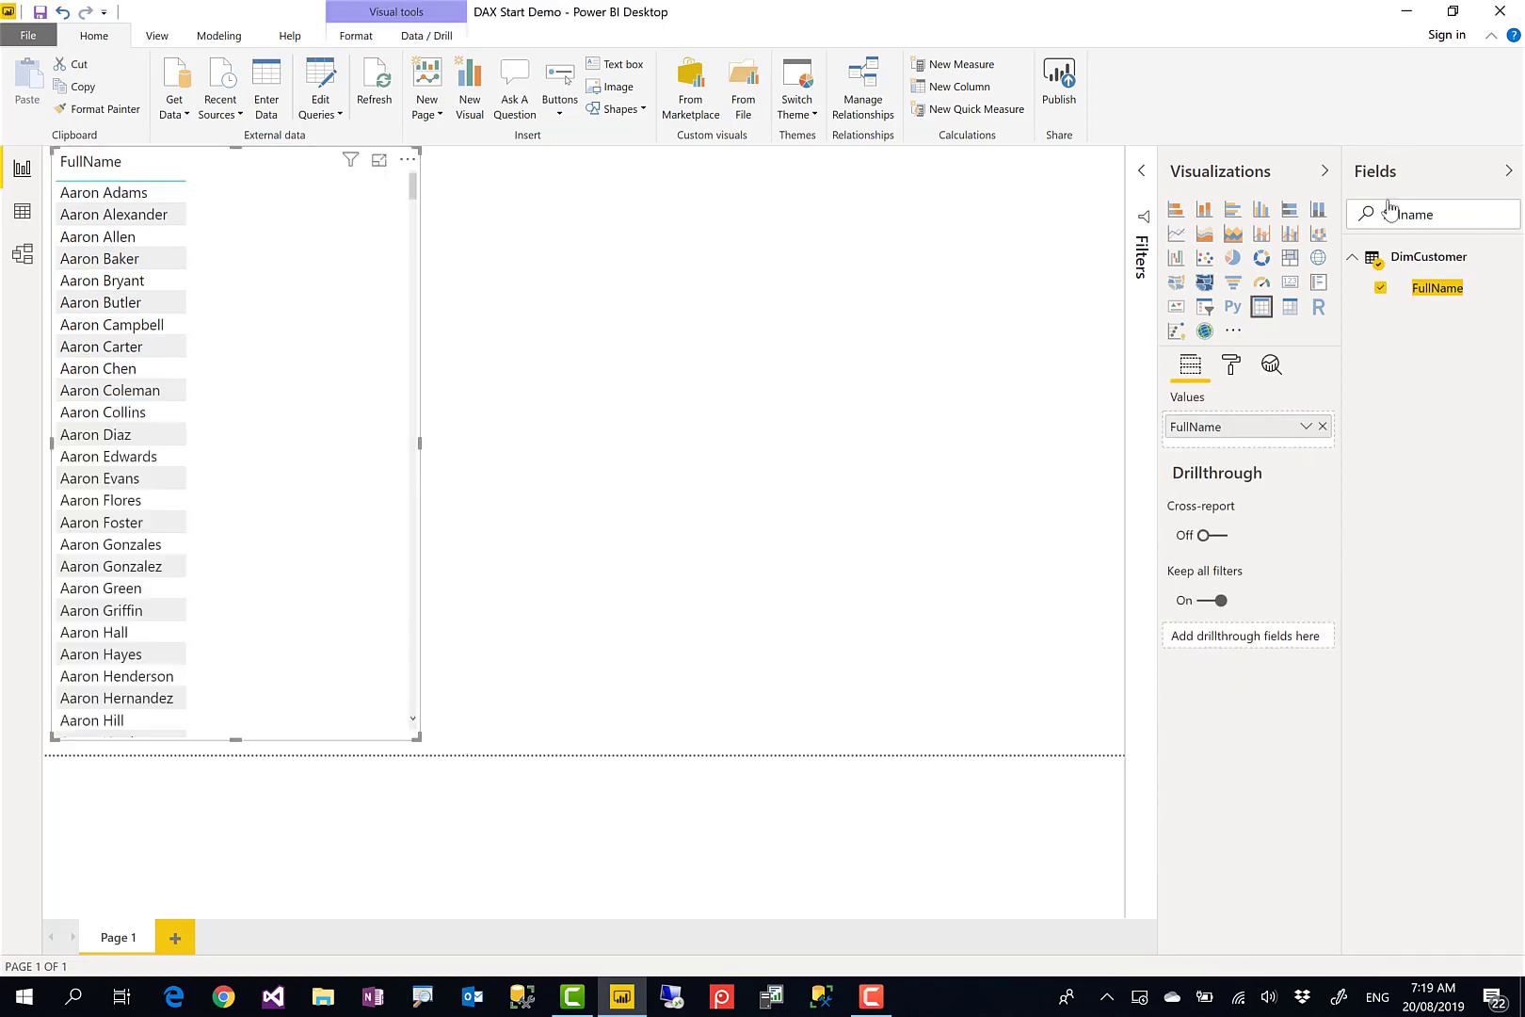
double_click(1450, 217)
type("productname")
left_click(1382, 290)
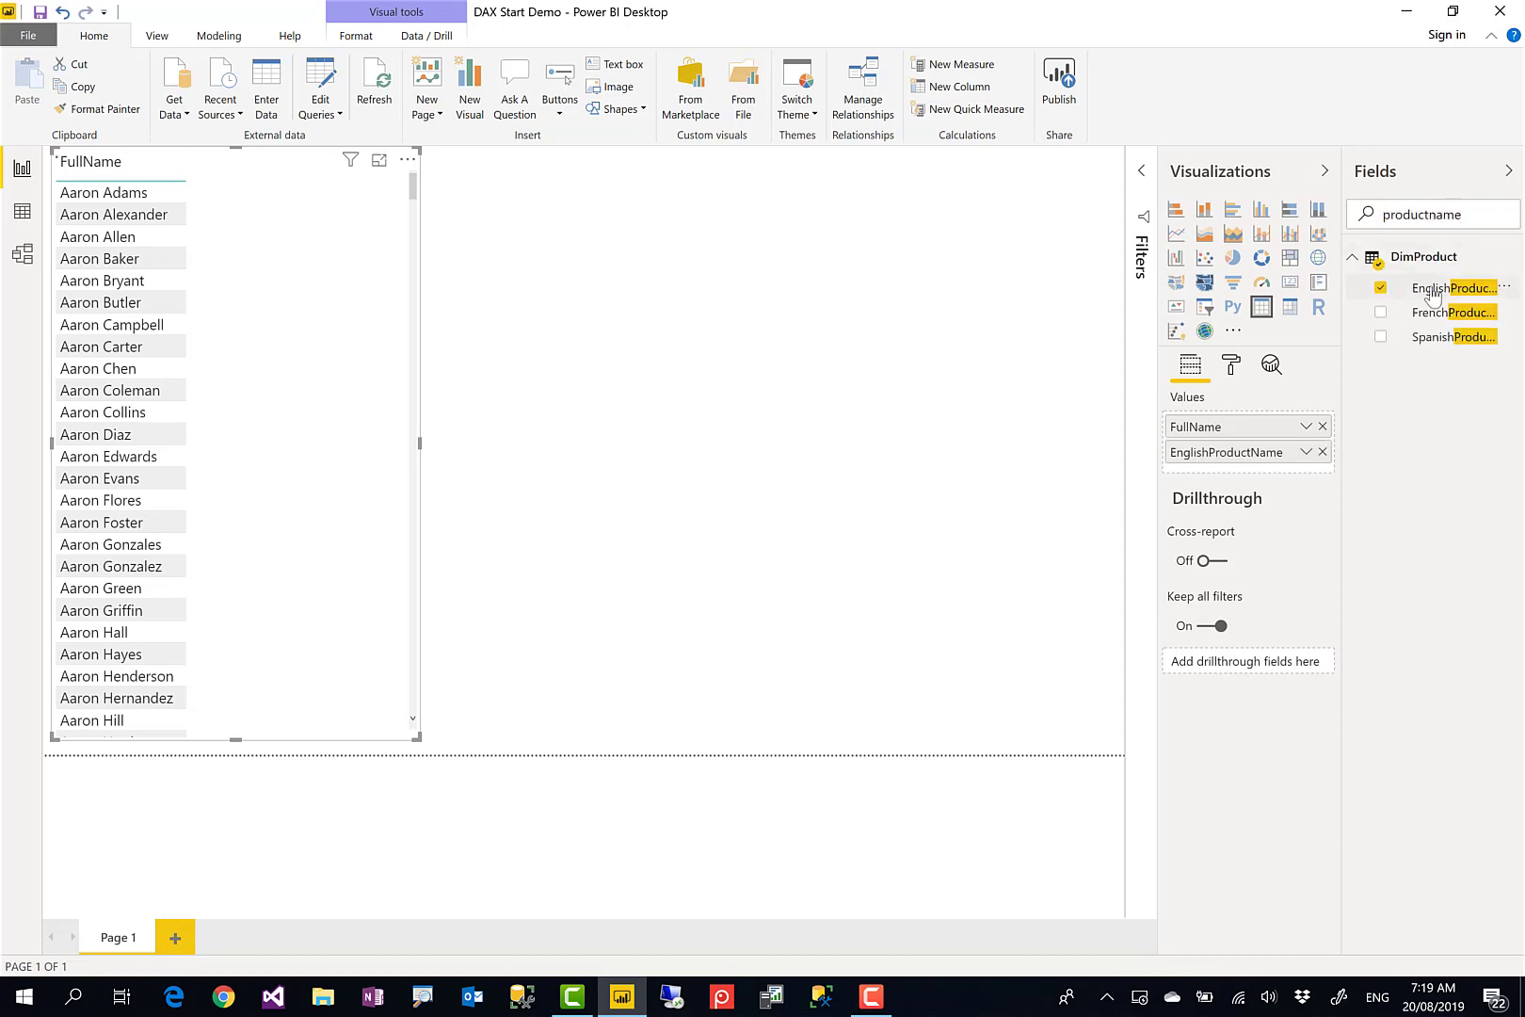
Step: Add the SalesAmount column and widen the table so the 29,358,677.22 total fits
double_click(1356, 211)
type("salesam")
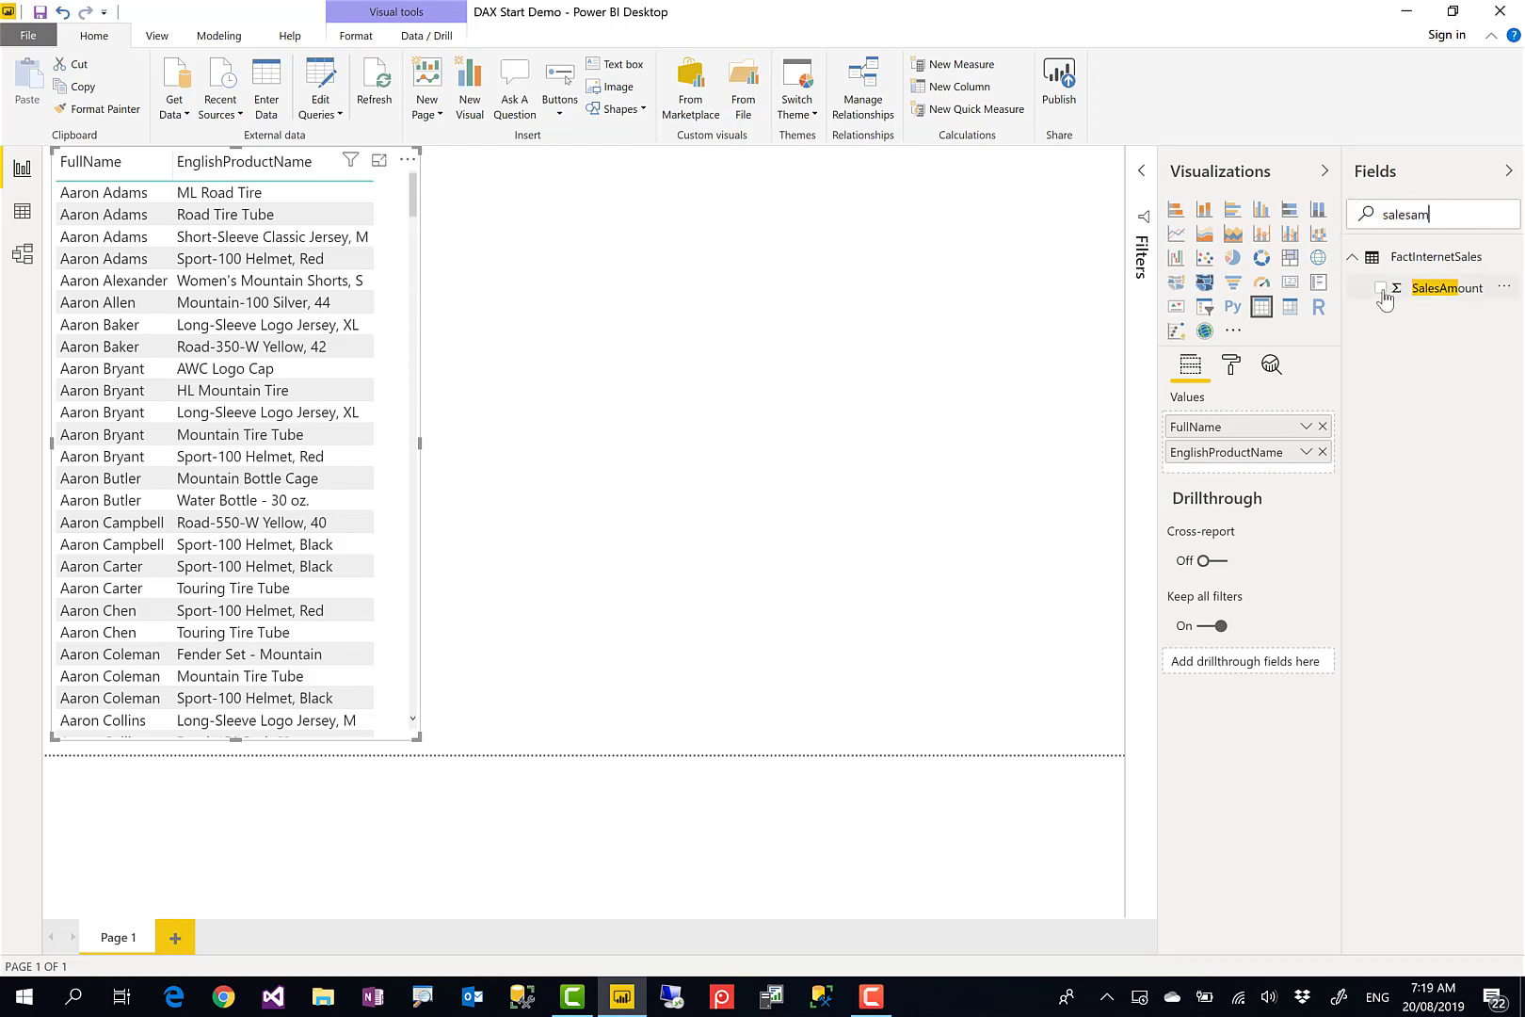
left_click(1382, 289)
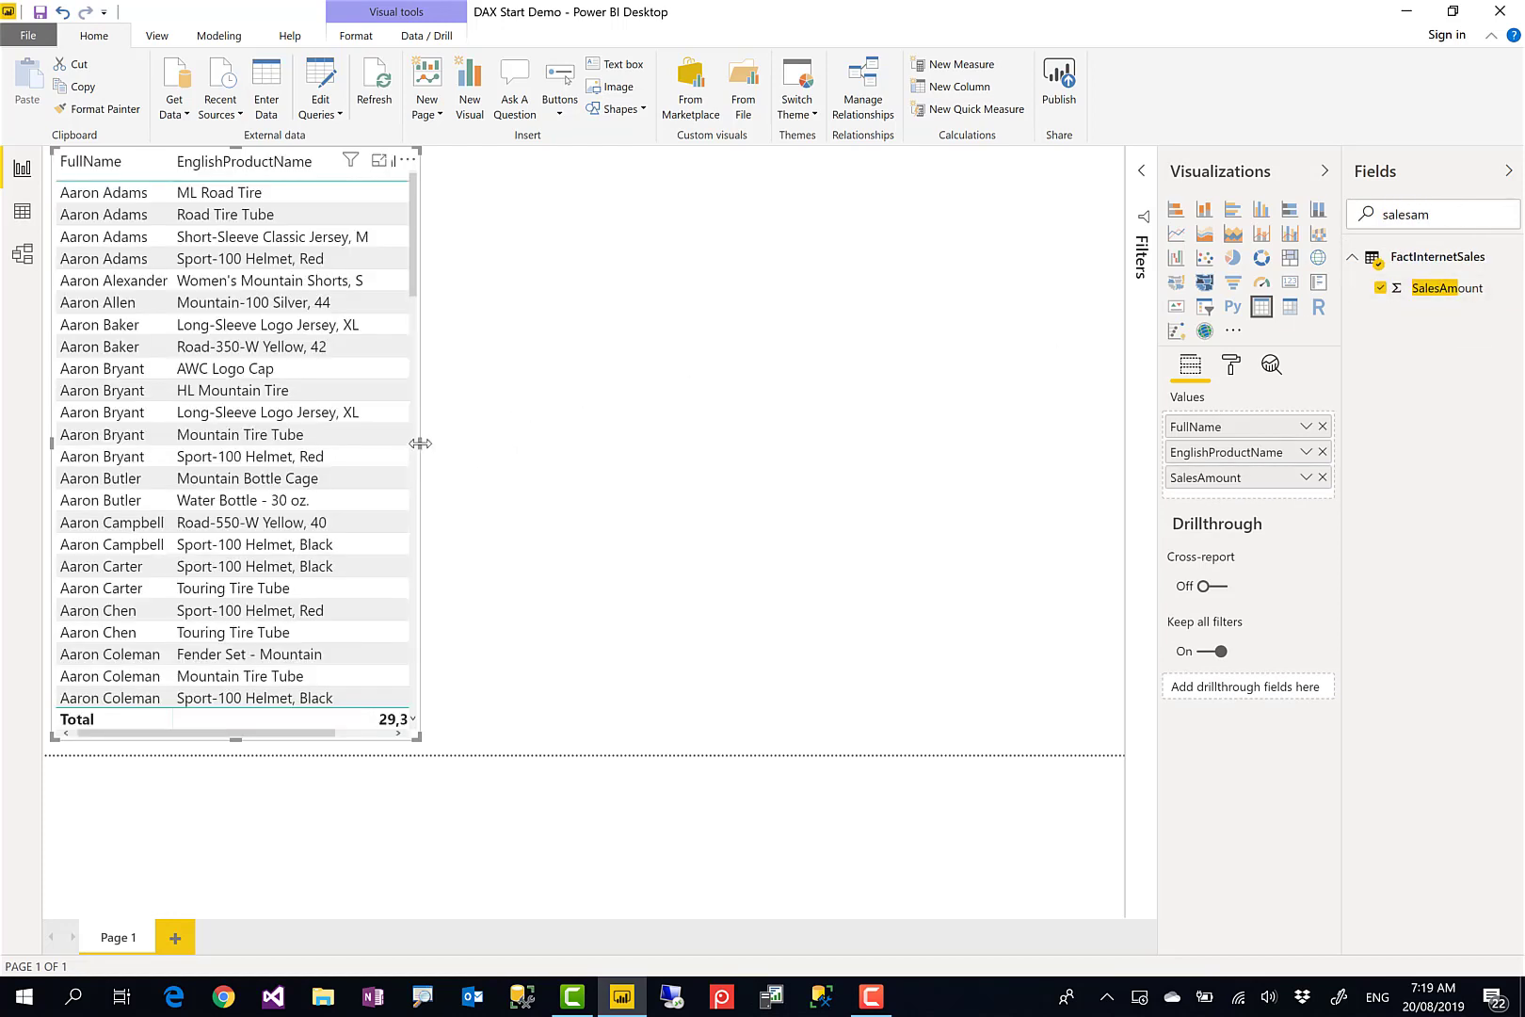
left_click_drag(437, 453, 582, 448)
left_click(657, 320)
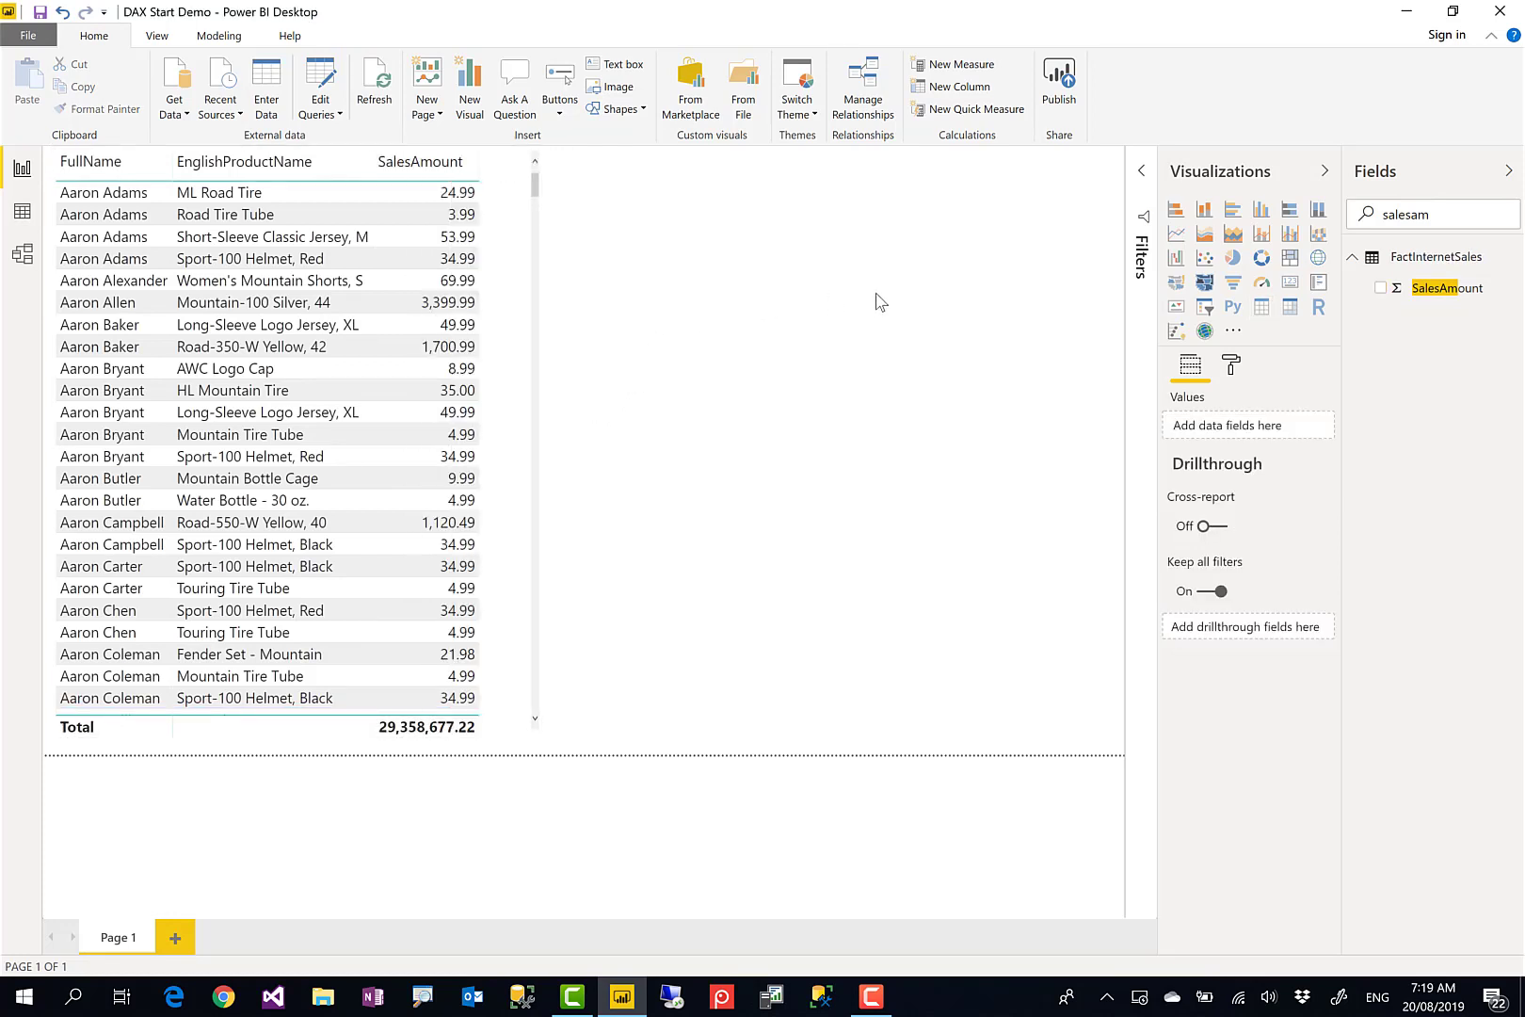
Step: Add a FullName slicer, narrow it, and move it further right
left_click(1206, 308)
left_click_drag(1438, 216, 1345, 217)
type("fullname")
left_click(1382, 288)
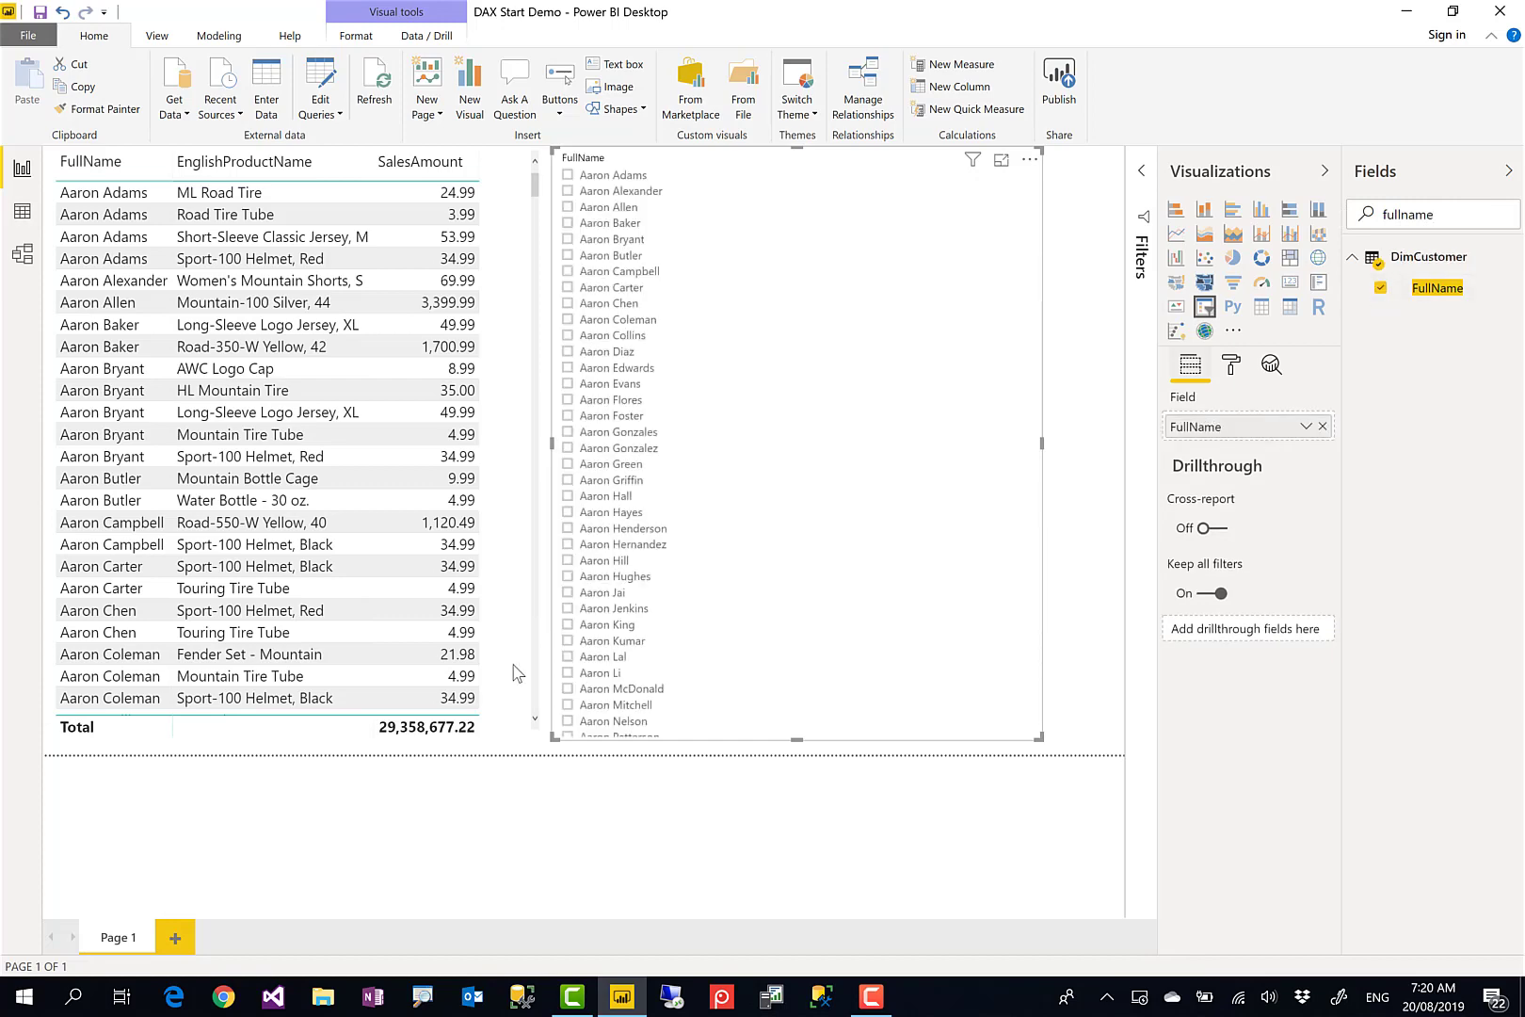
left_click_drag(553, 739, 834, 742)
left_click_drag(947, 165, 1034, 171)
Step: Place EnglishProductName on the canvas and turn it into a slicer
left_click_drag(1471, 218, 1353, 209)
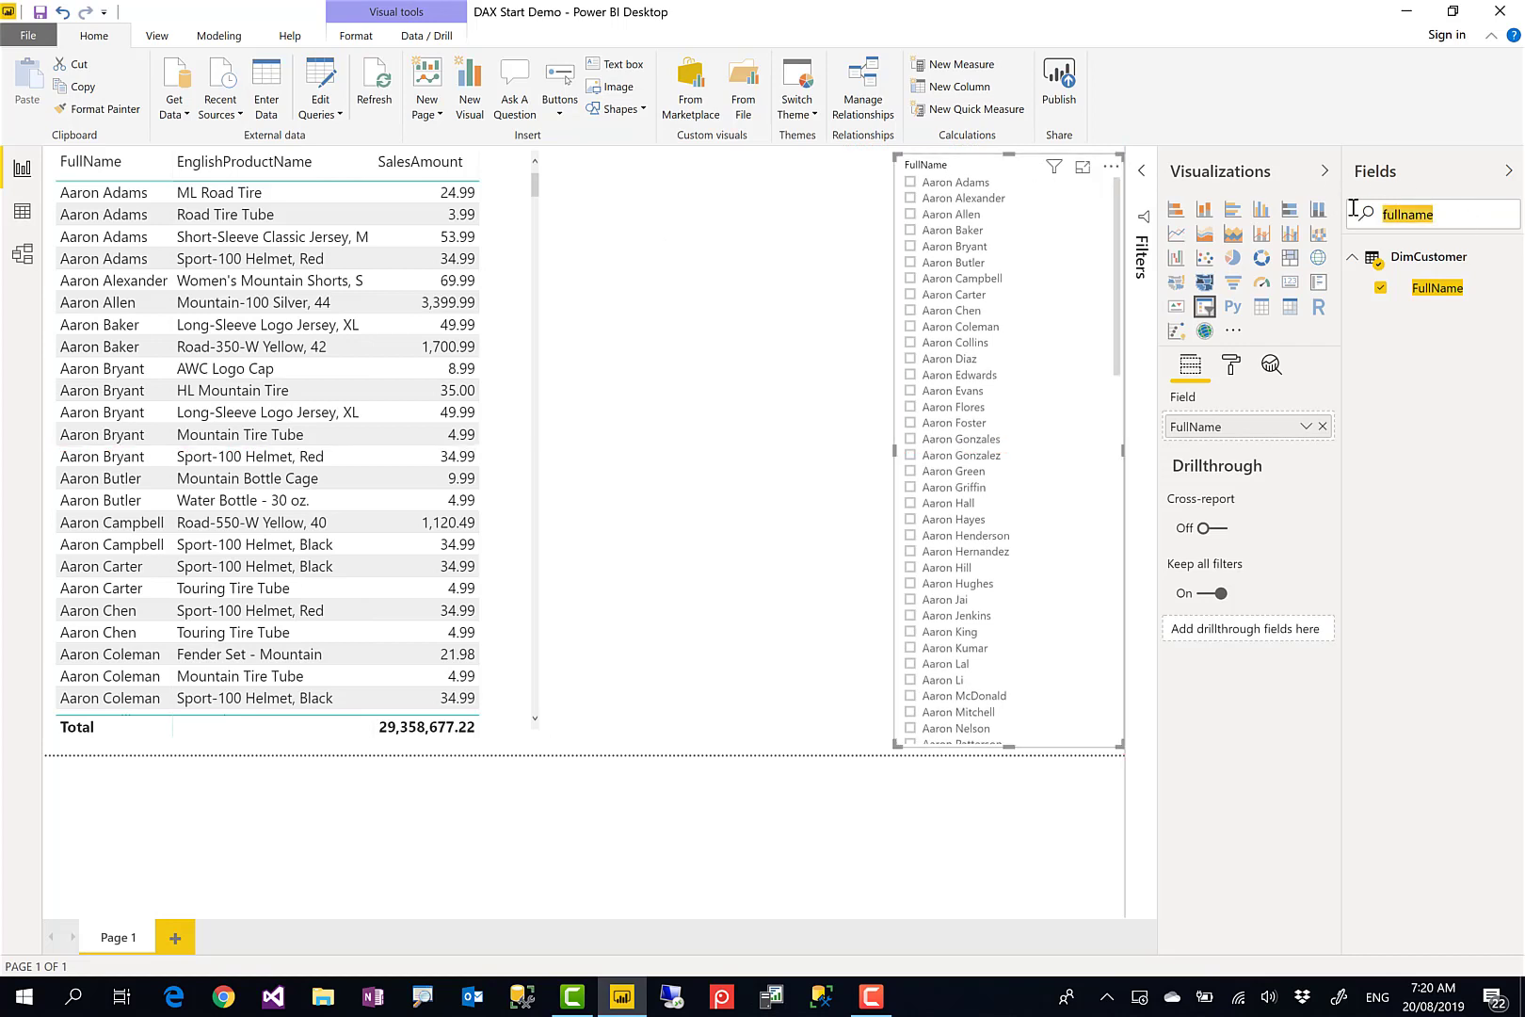
type("product")
left_click_drag(1417, 289, 704, 337)
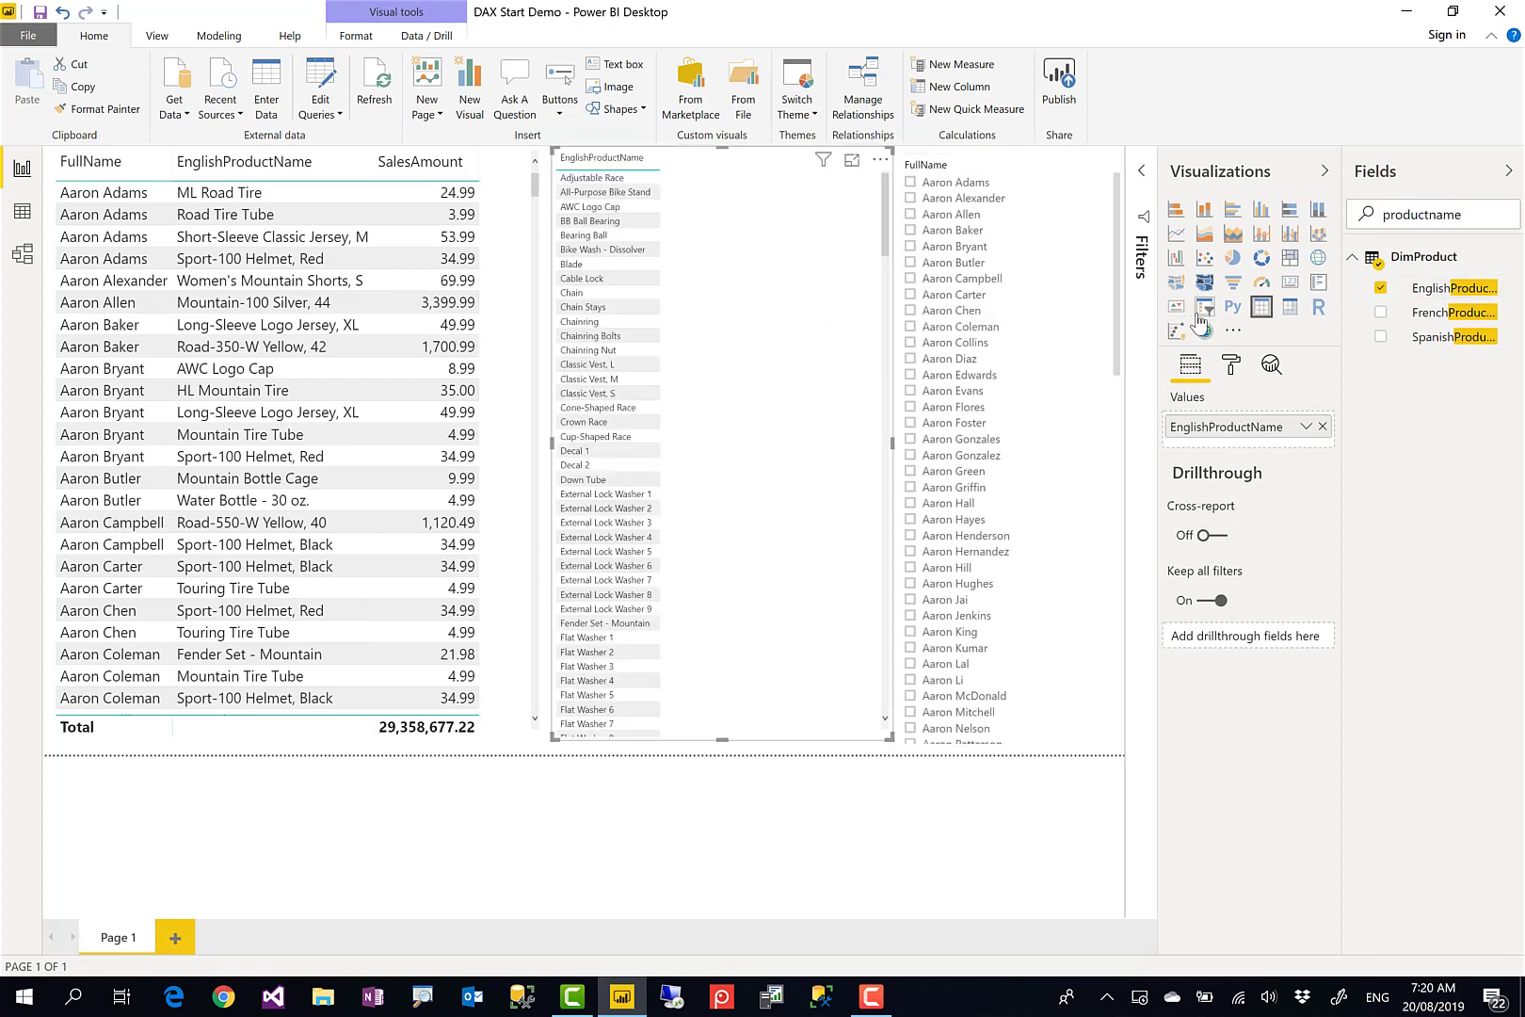
left_click(1202, 311)
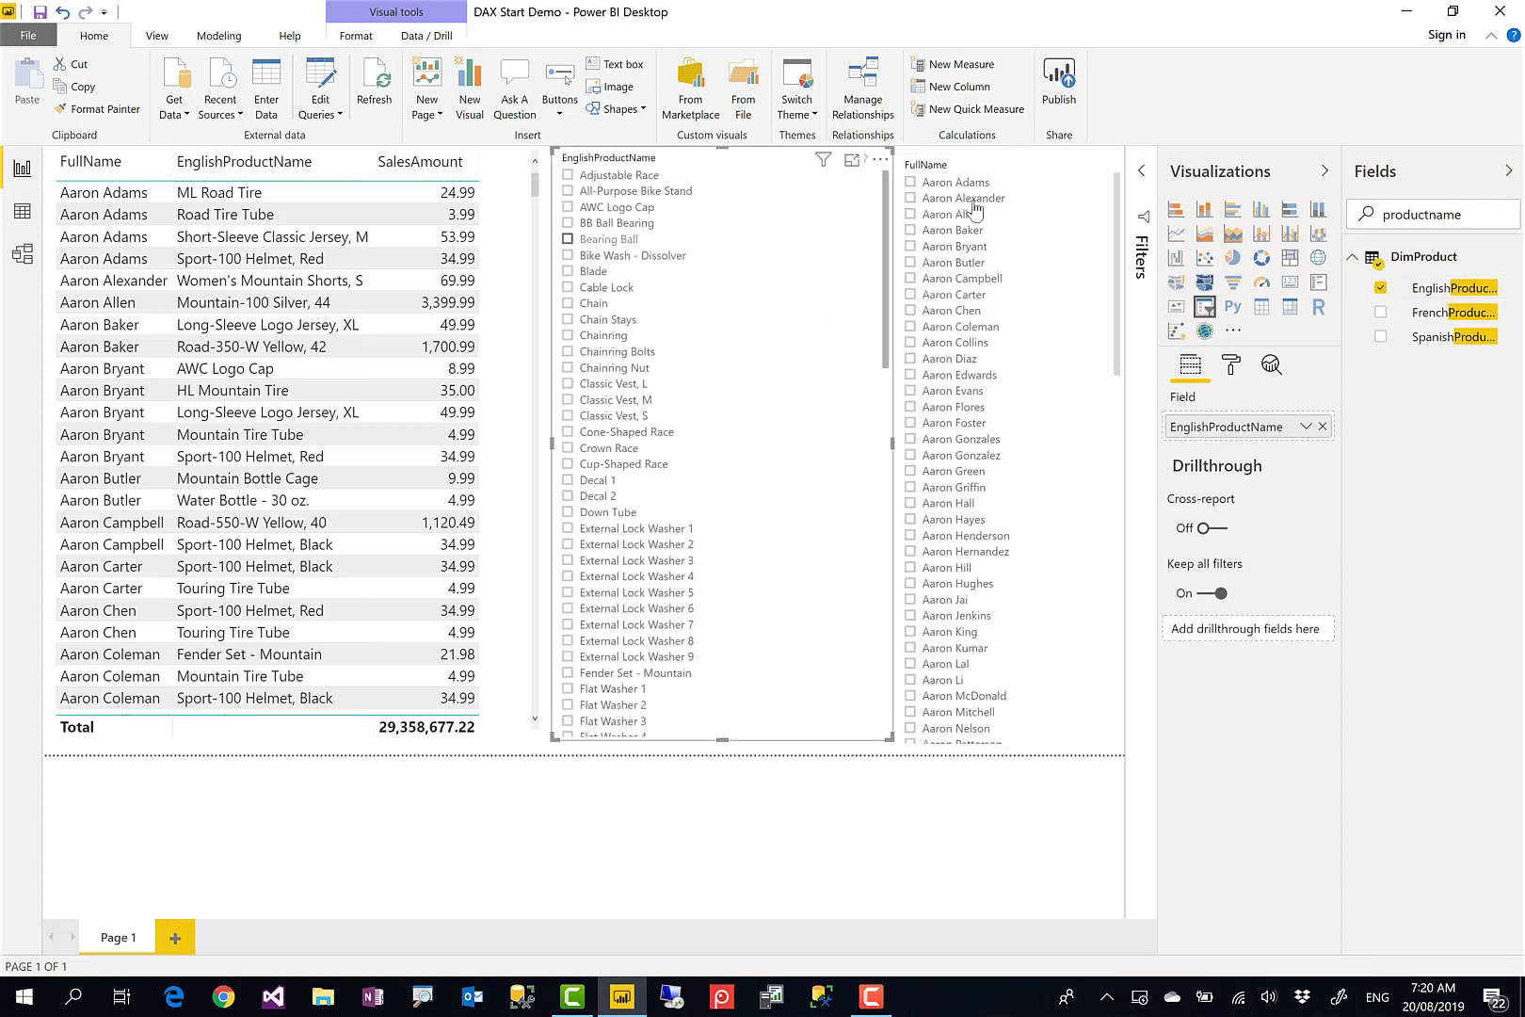
Step: Filter to one customer, test then remove the Classic Vest, L product filter, and open Model view
left_click(1042, 171)
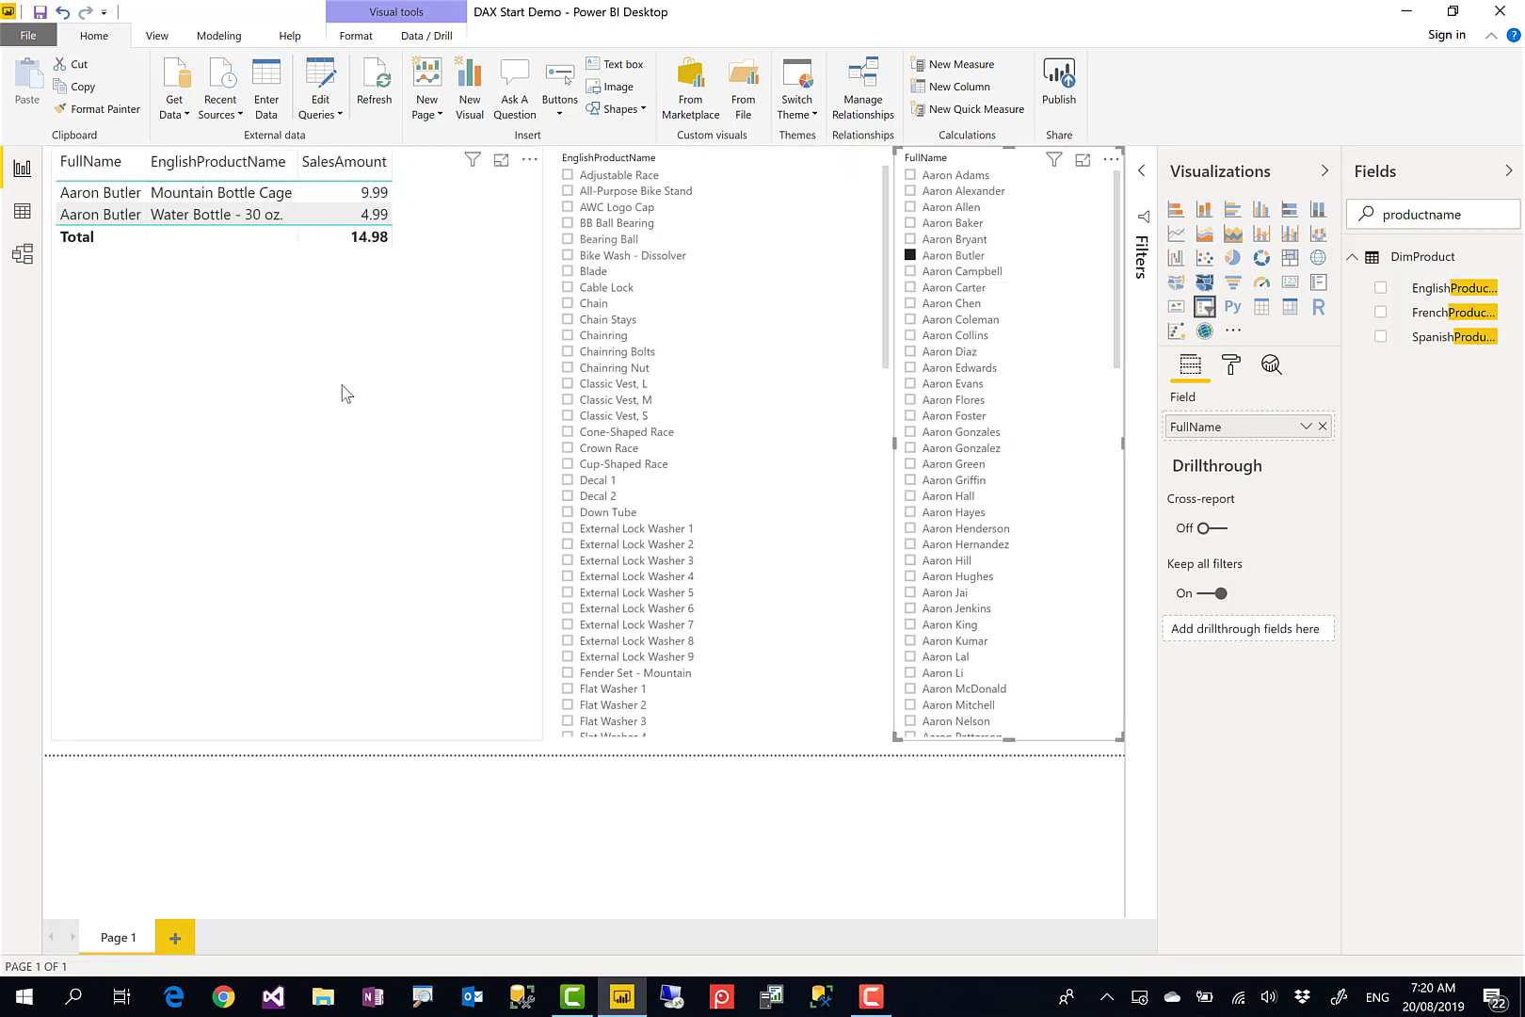
left_click(692, 385)
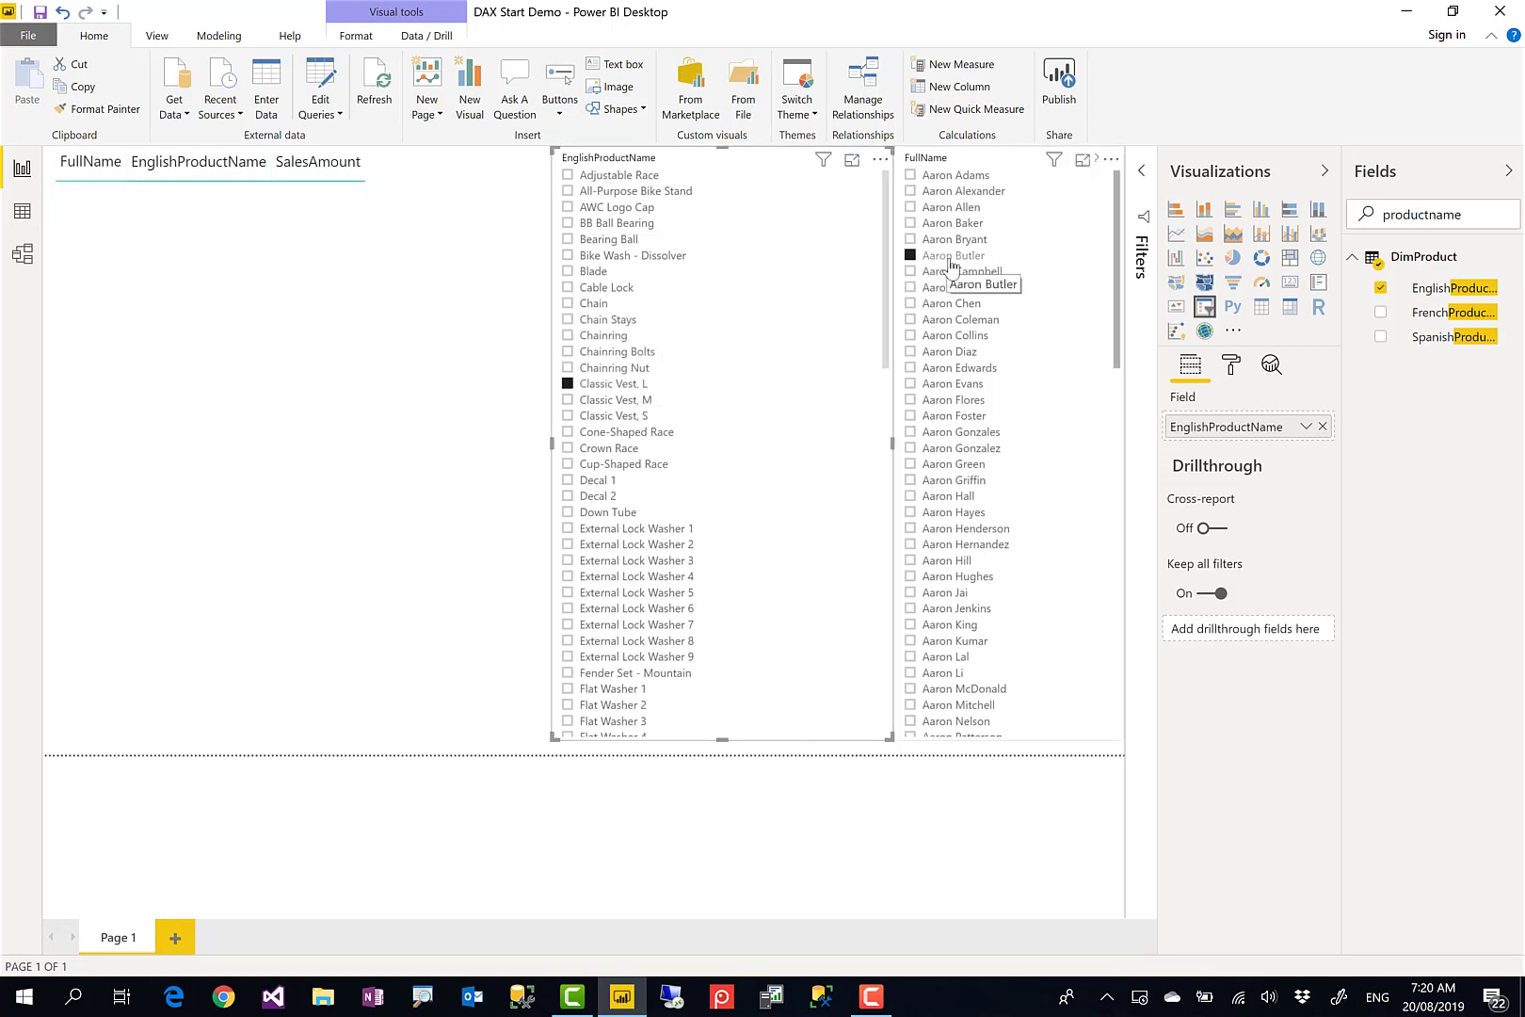
left_click(662, 388)
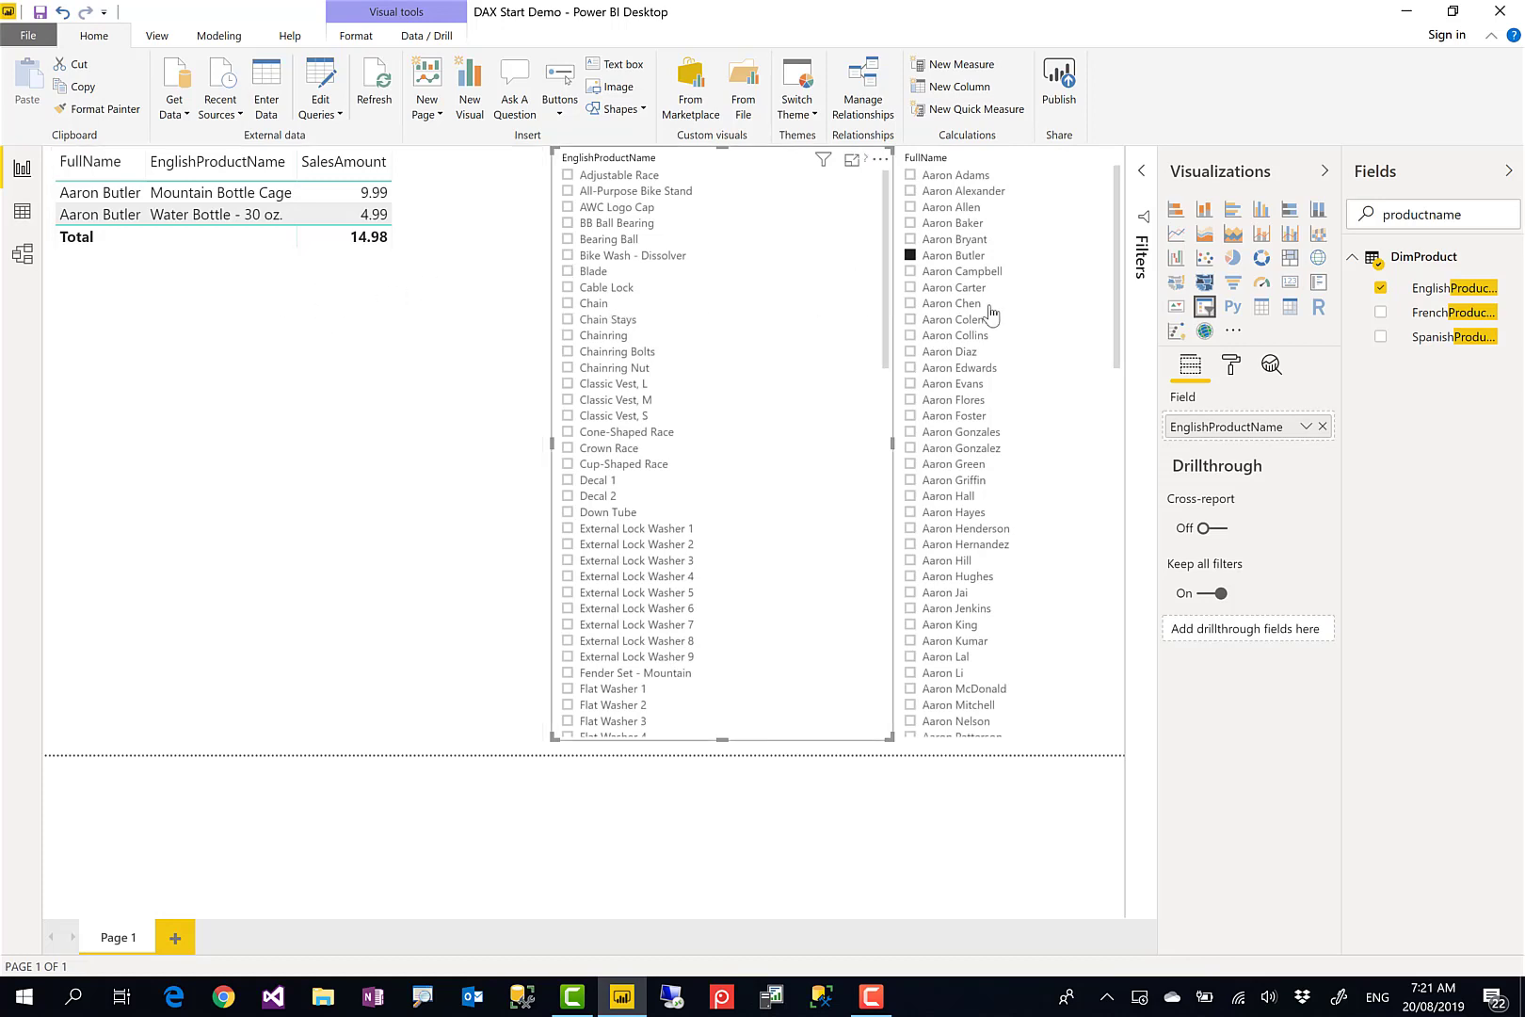
left_click(23, 255)
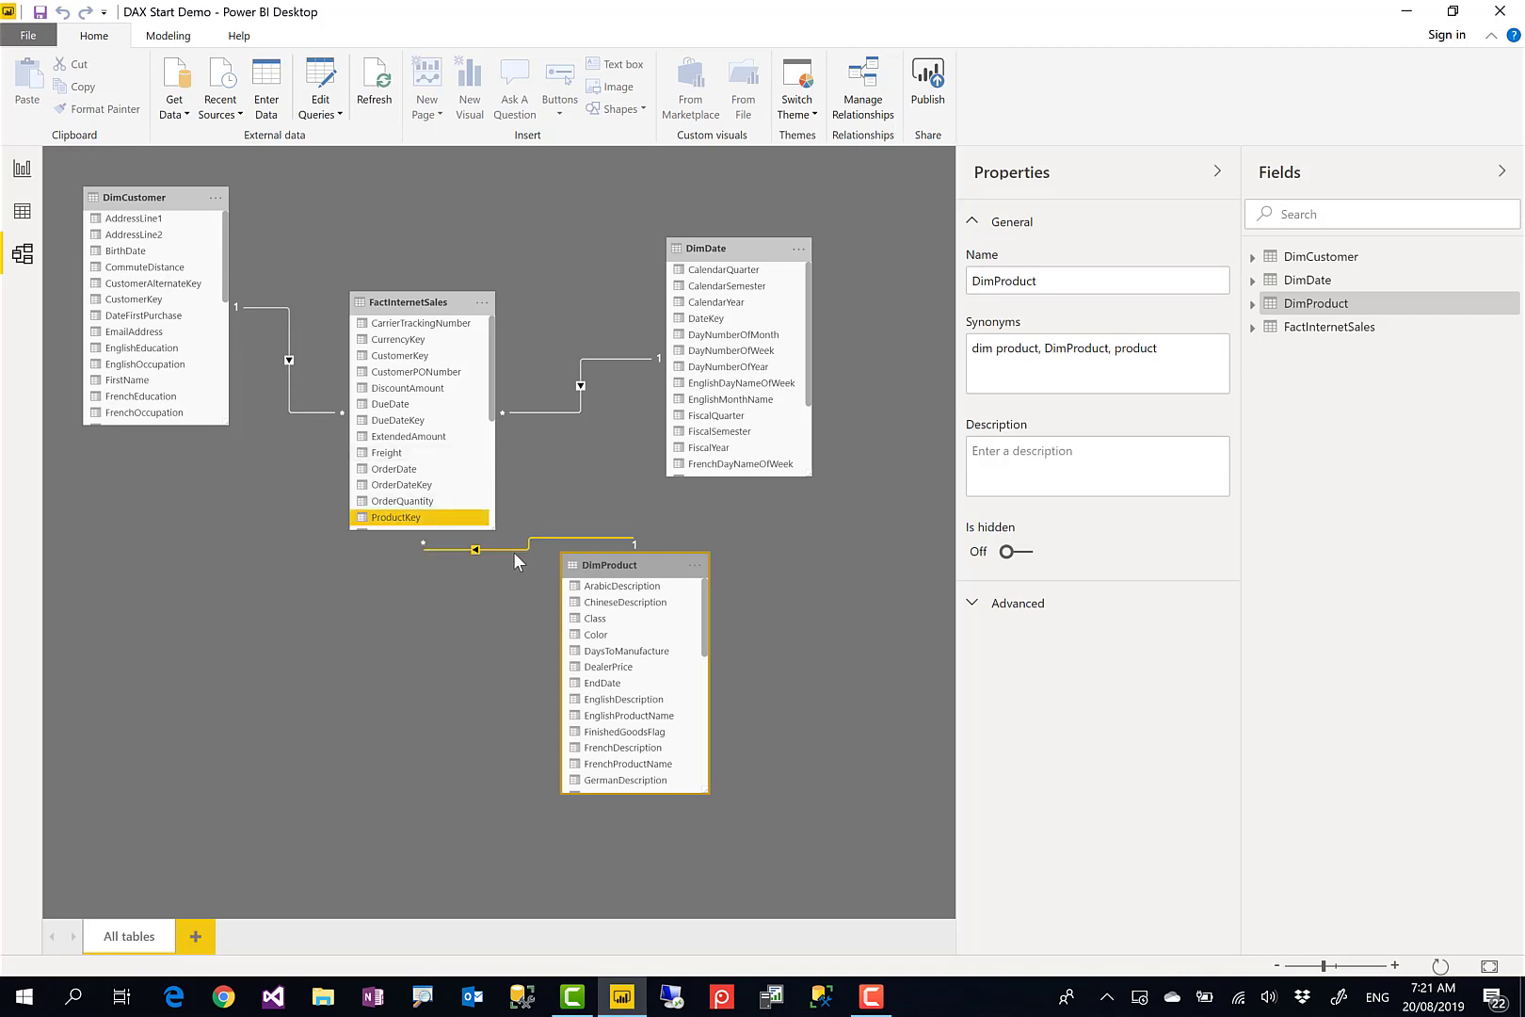
Step: Set the FactInternetSales–DimProduct relationship's cross filter direction to Both and confirm it
left_click(423, 1000)
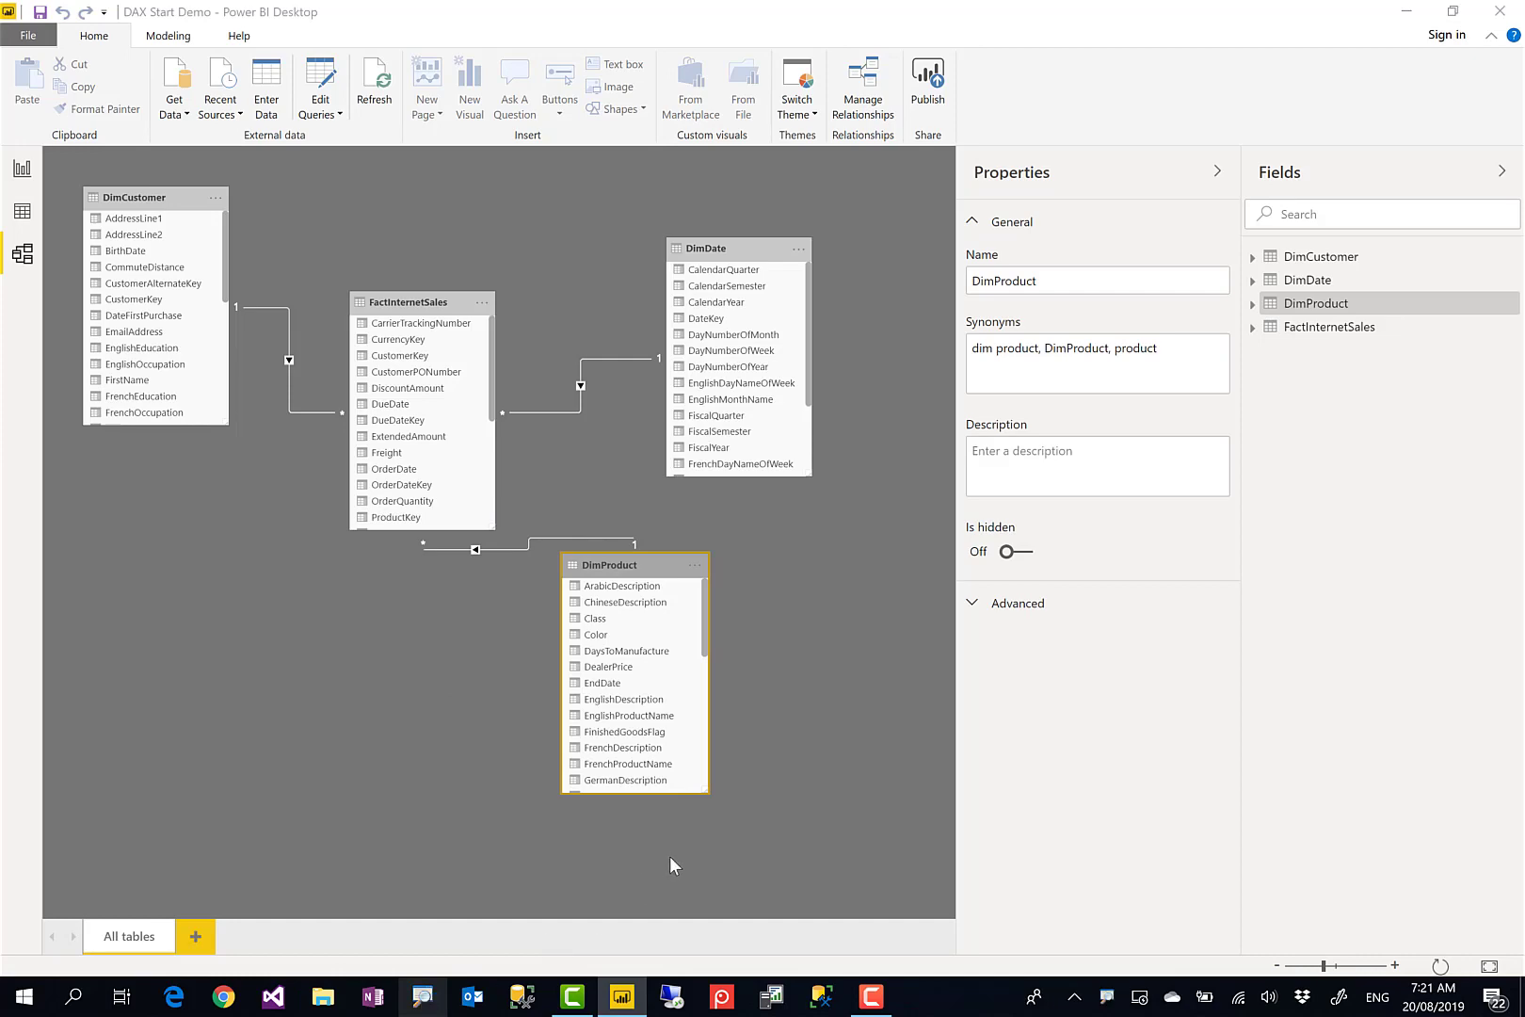
left_click(820, 682)
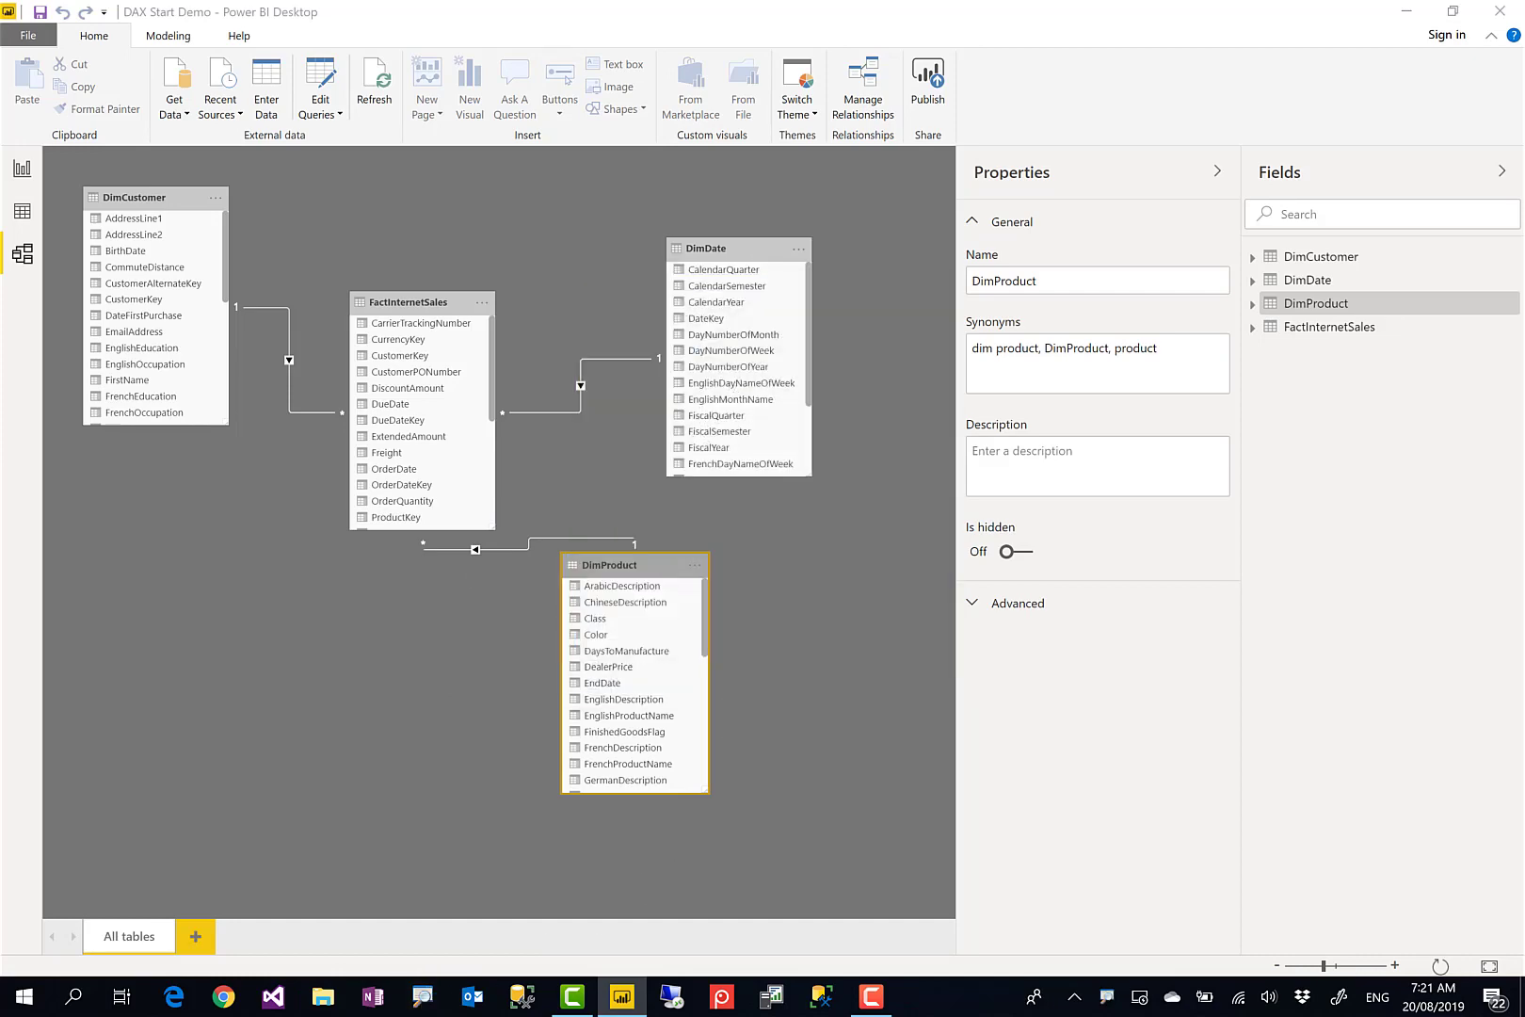
key("ctrl+1")
left_click_drag(463, 500, 596, 599)
key("Escape")
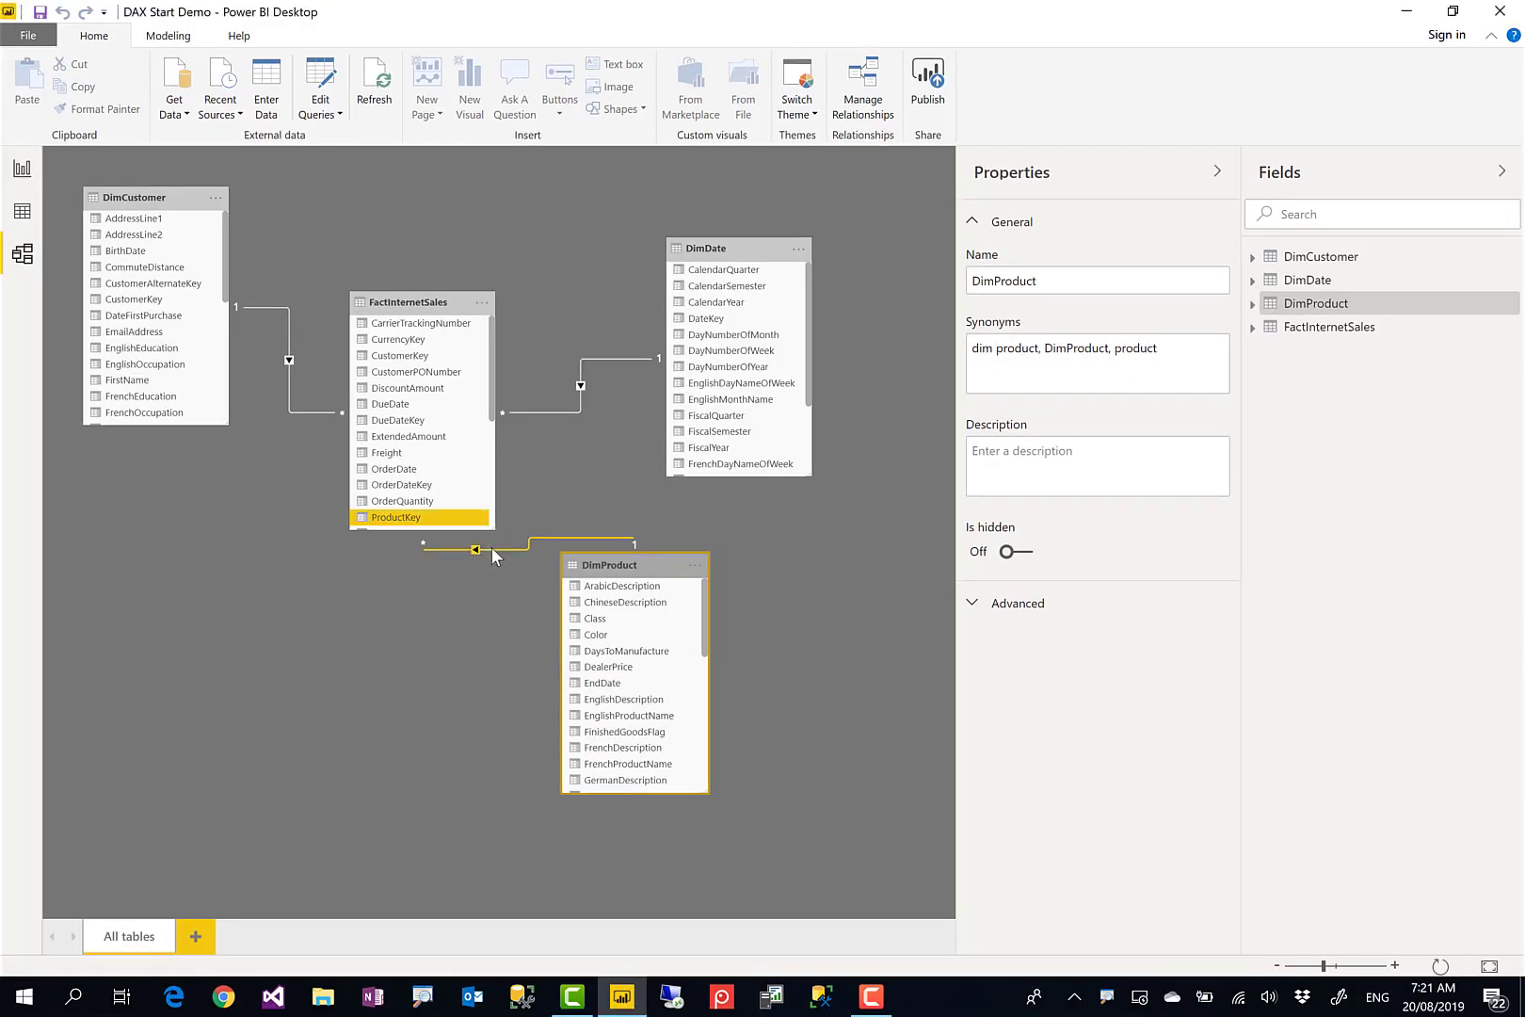
double_click(558, 542)
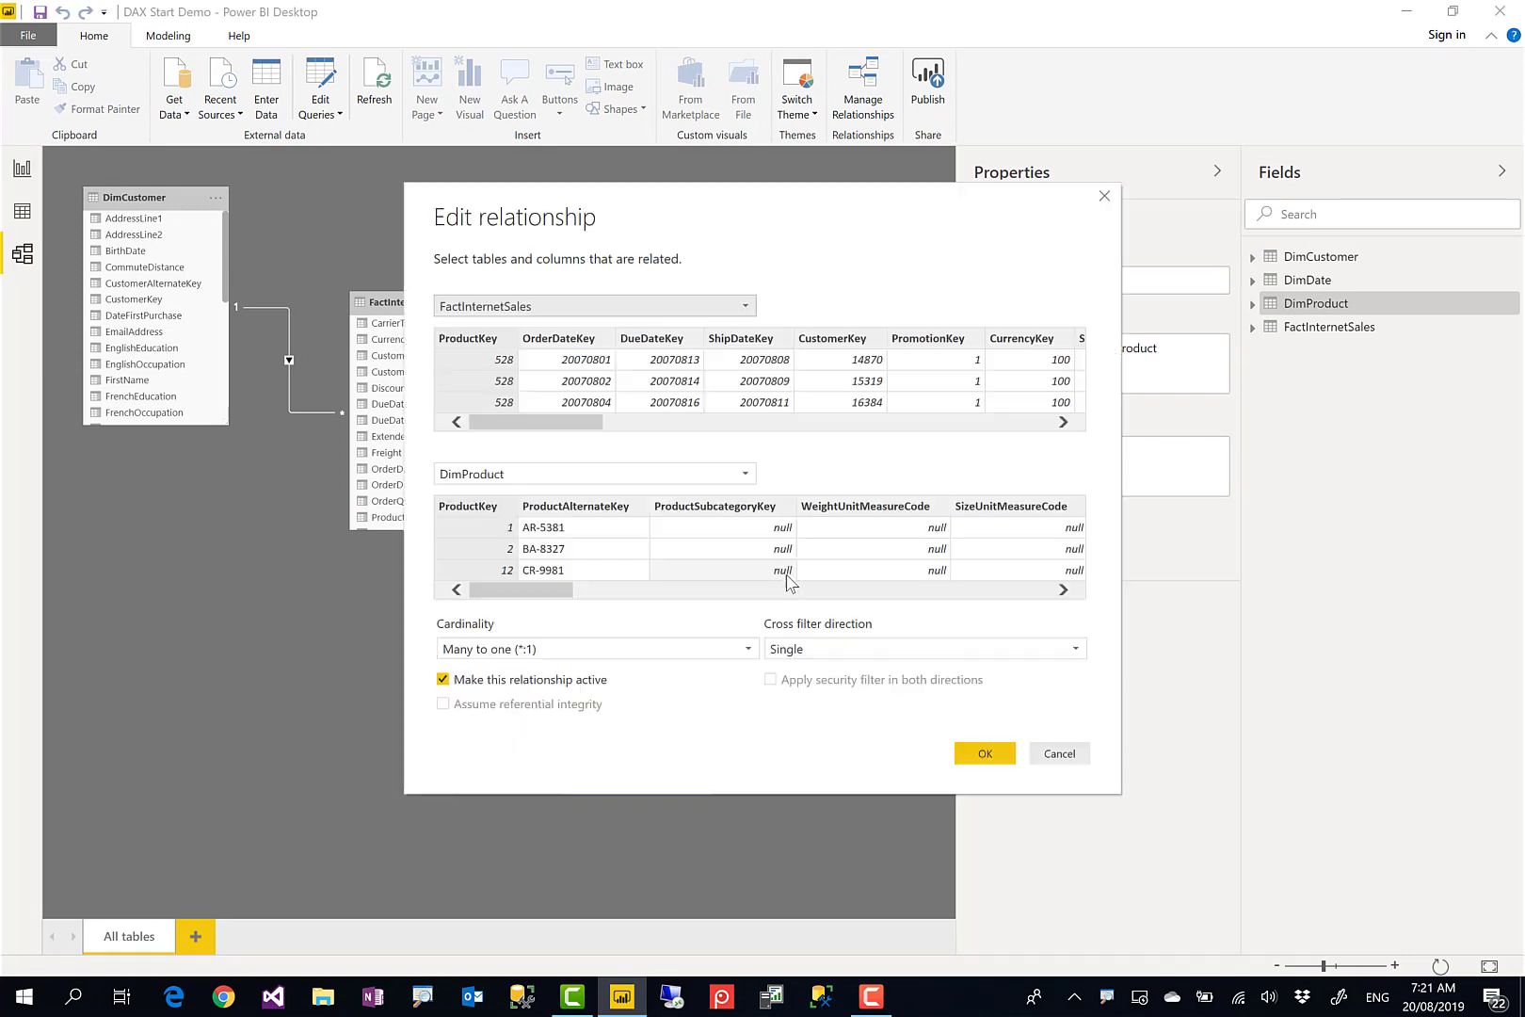
left_click(817, 650)
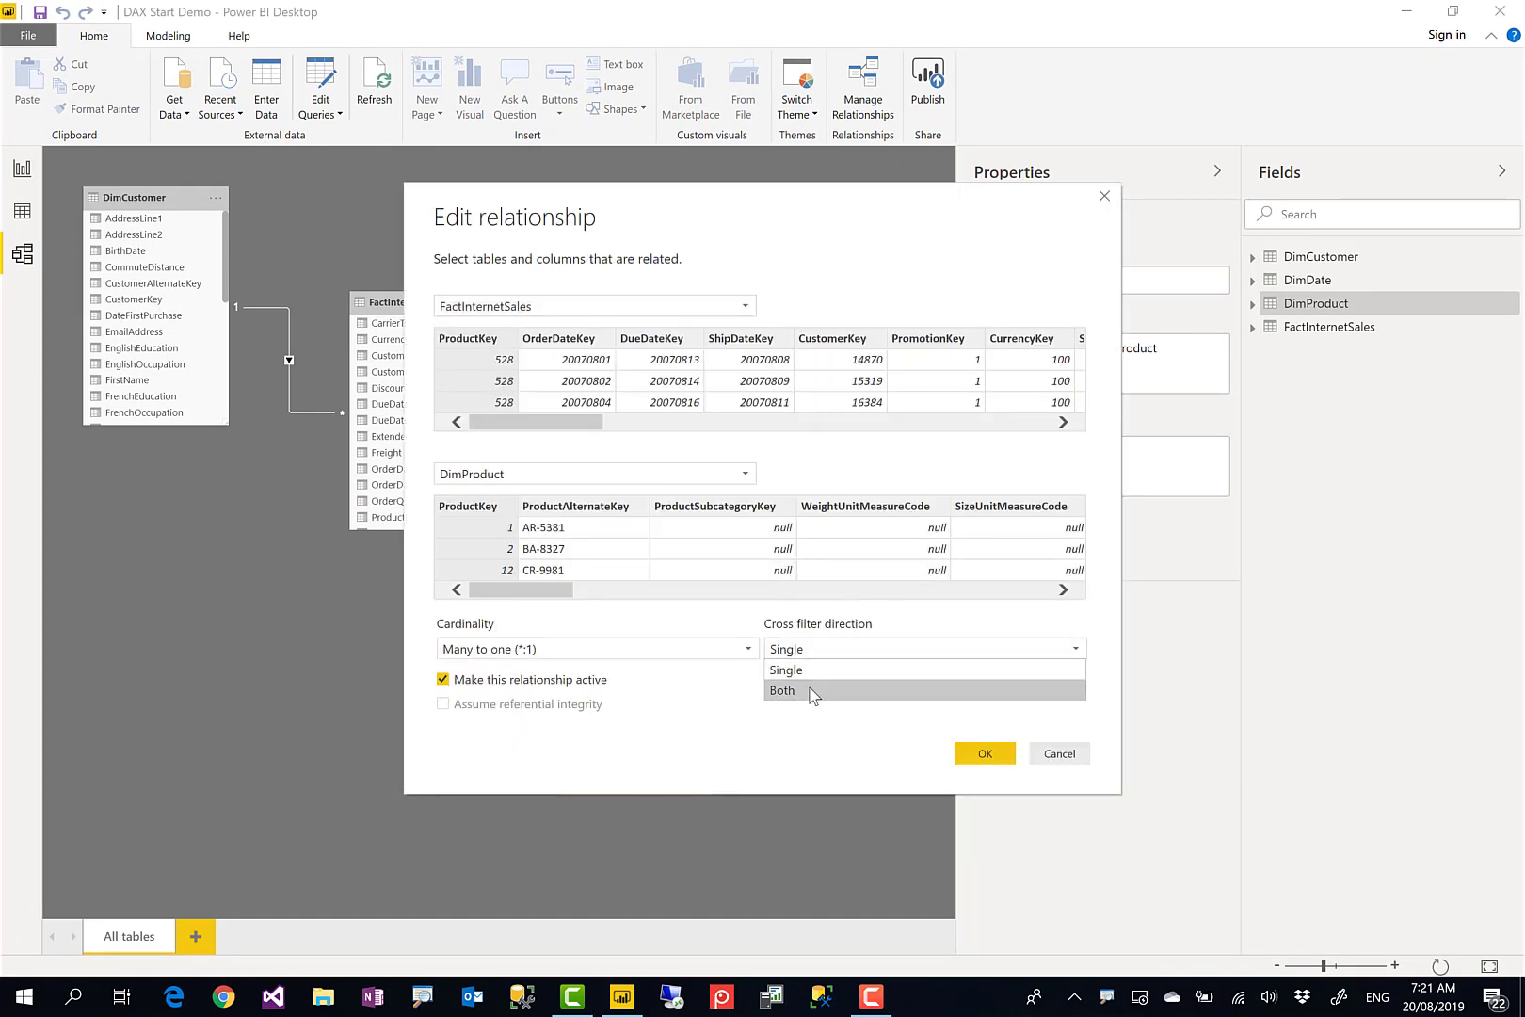
left_click(984, 754)
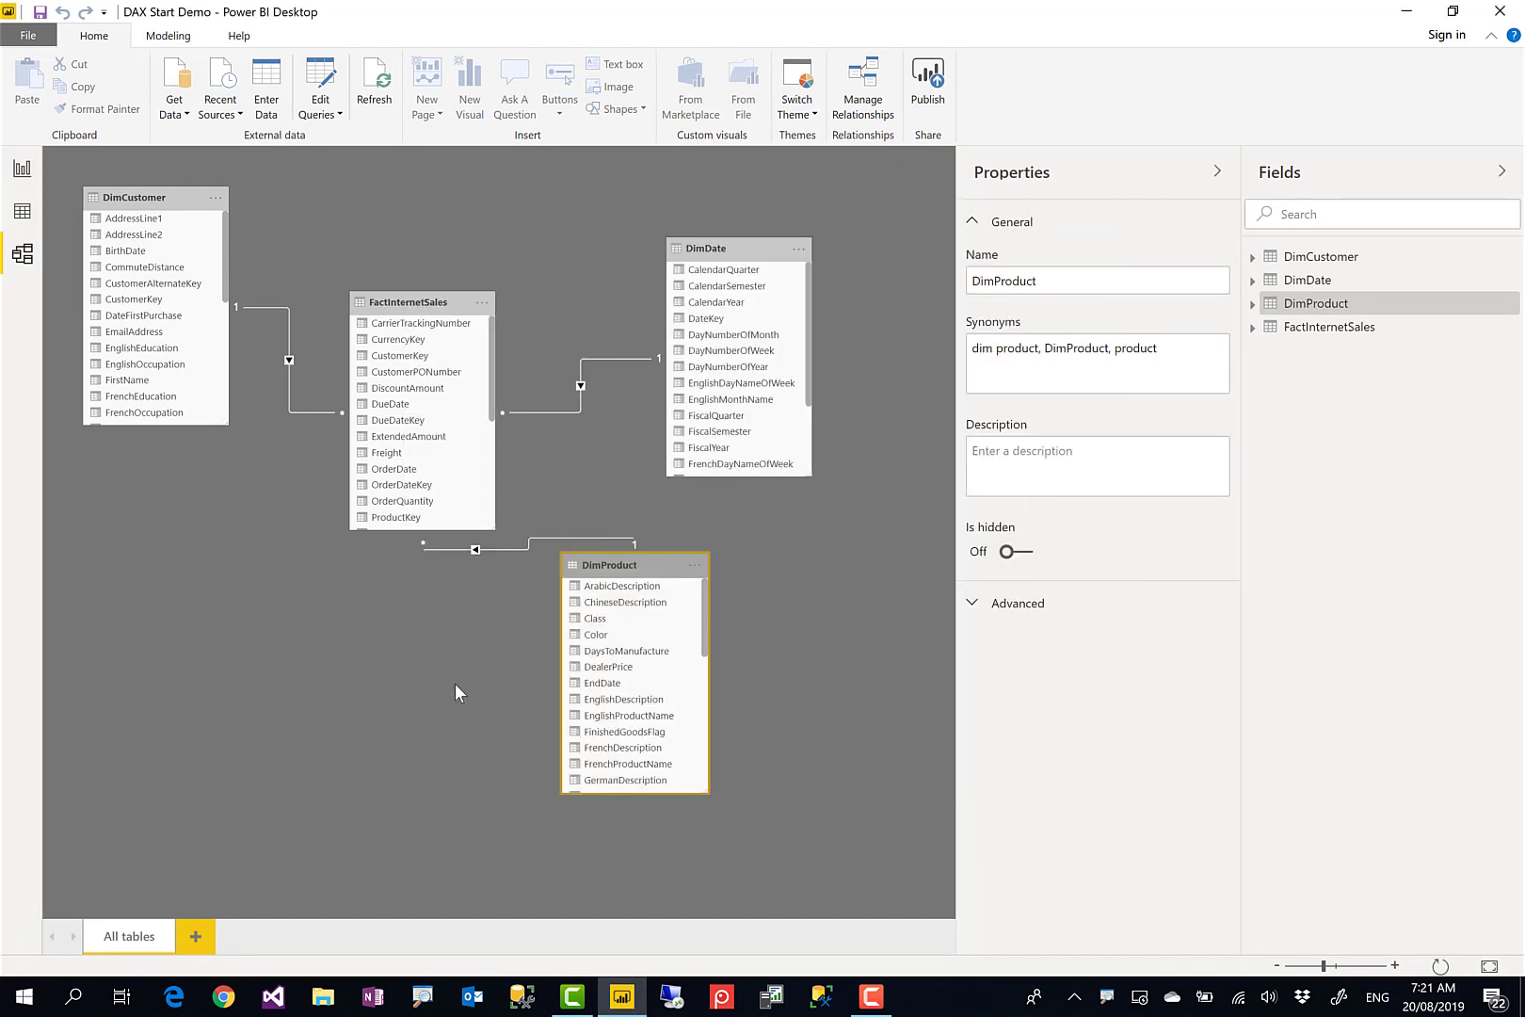
left_click(483, 589)
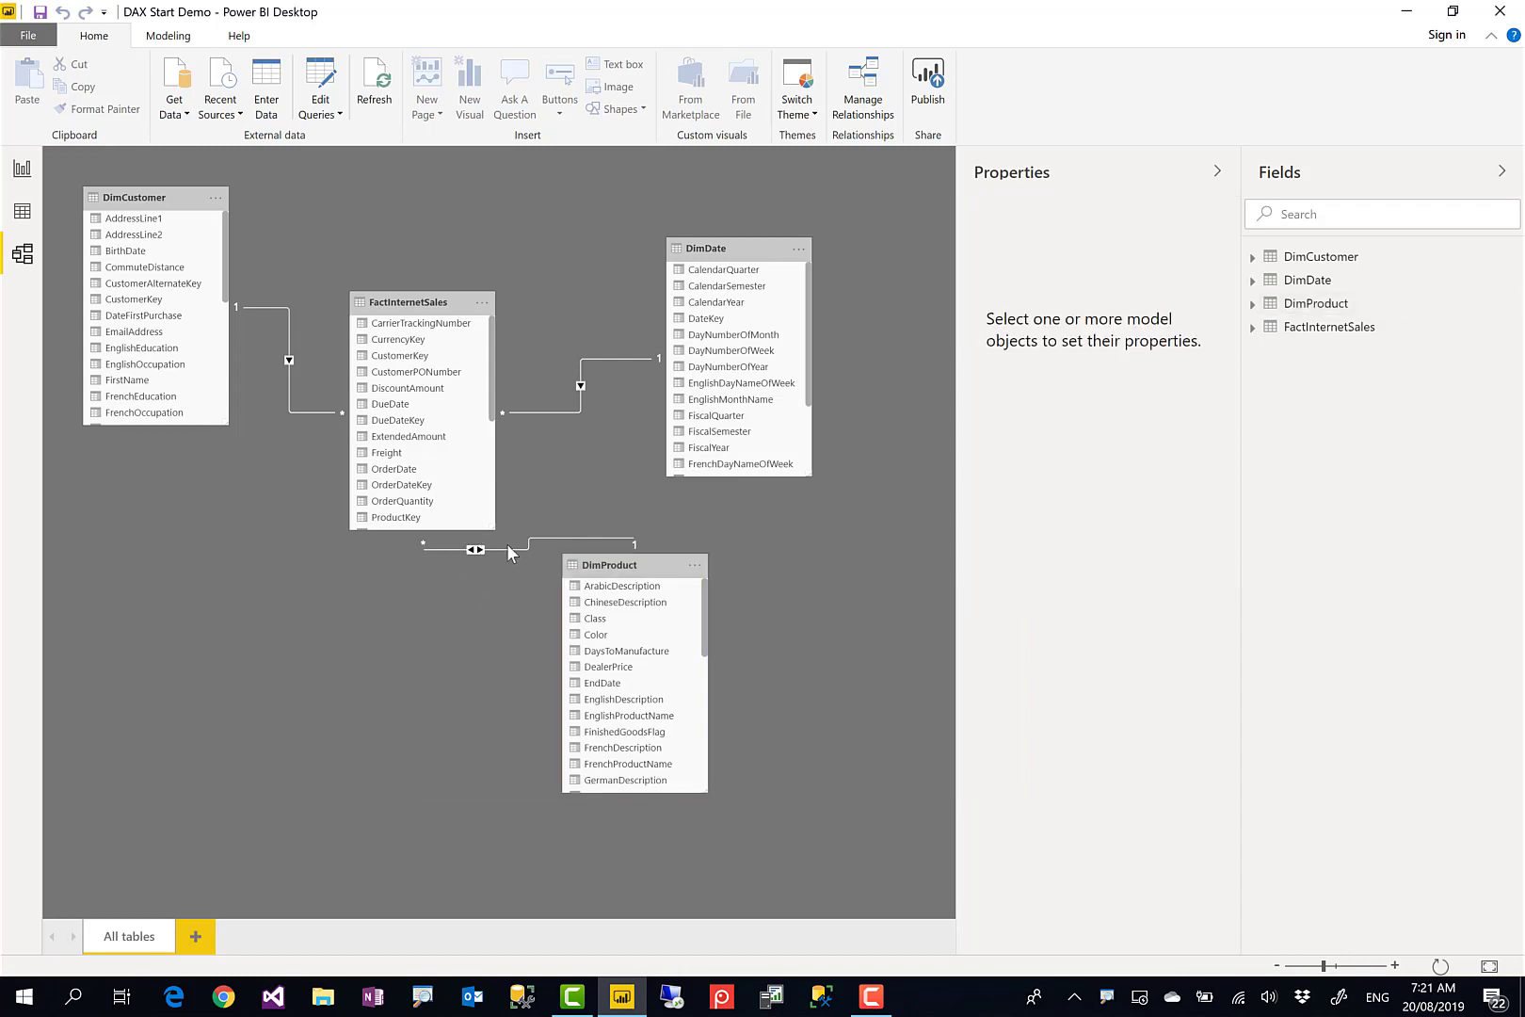
Step: Back in the report, click through five customer names and watch the product slicer narrow to their purchases
left_click(22, 169)
left_click(953, 287)
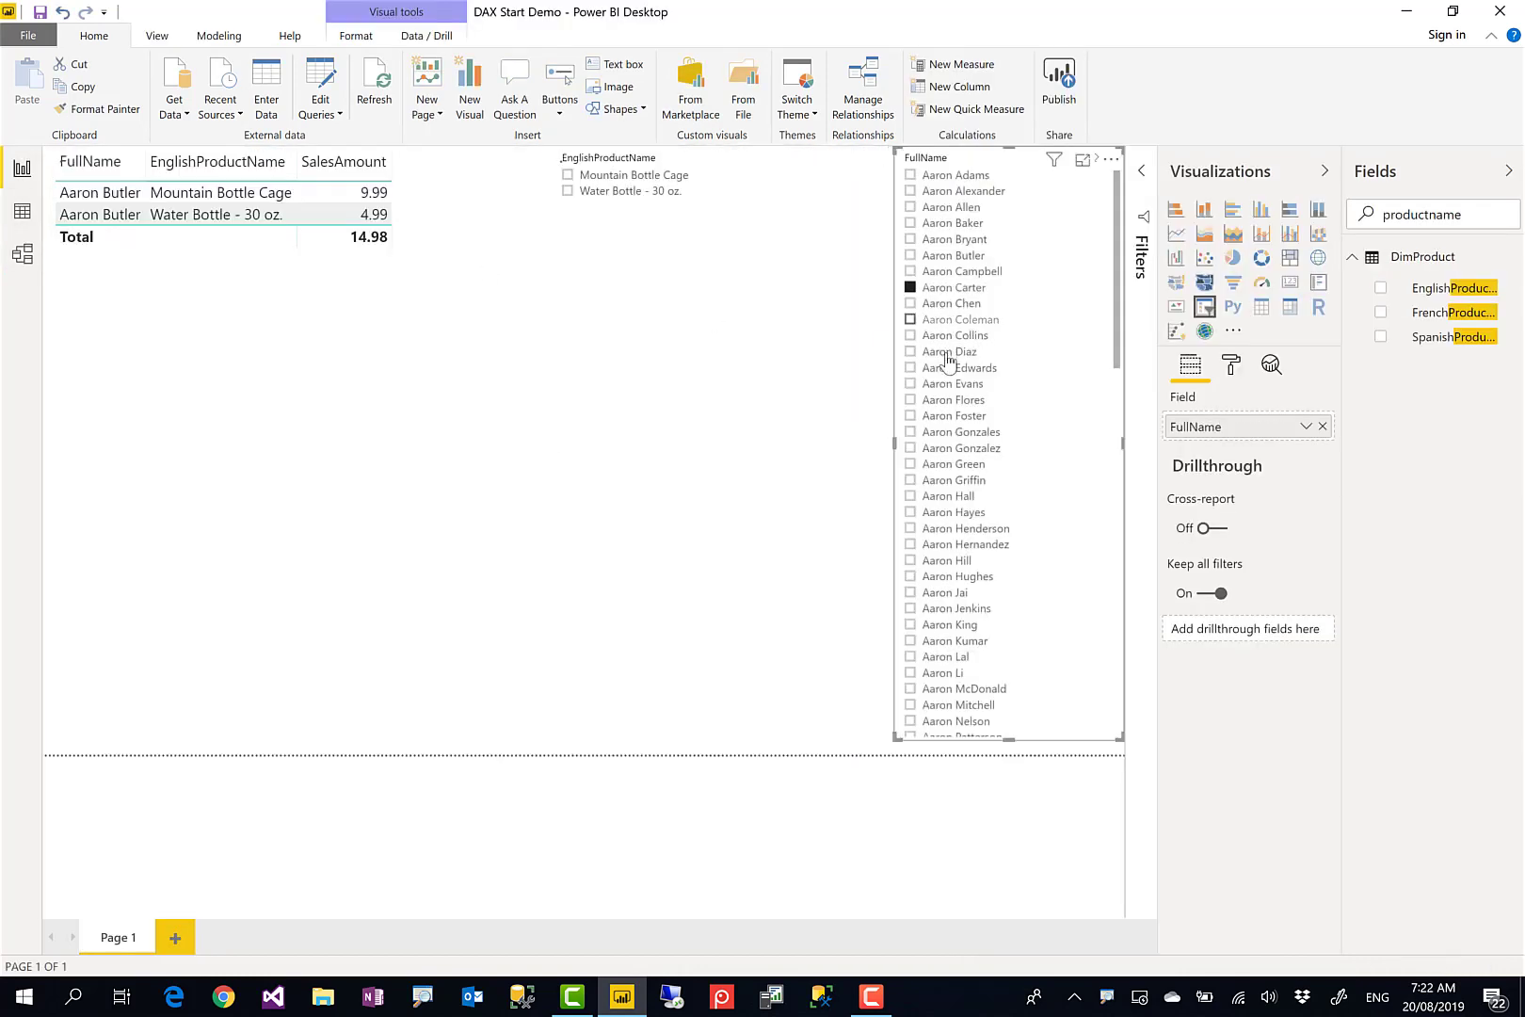
left_click(949, 368)
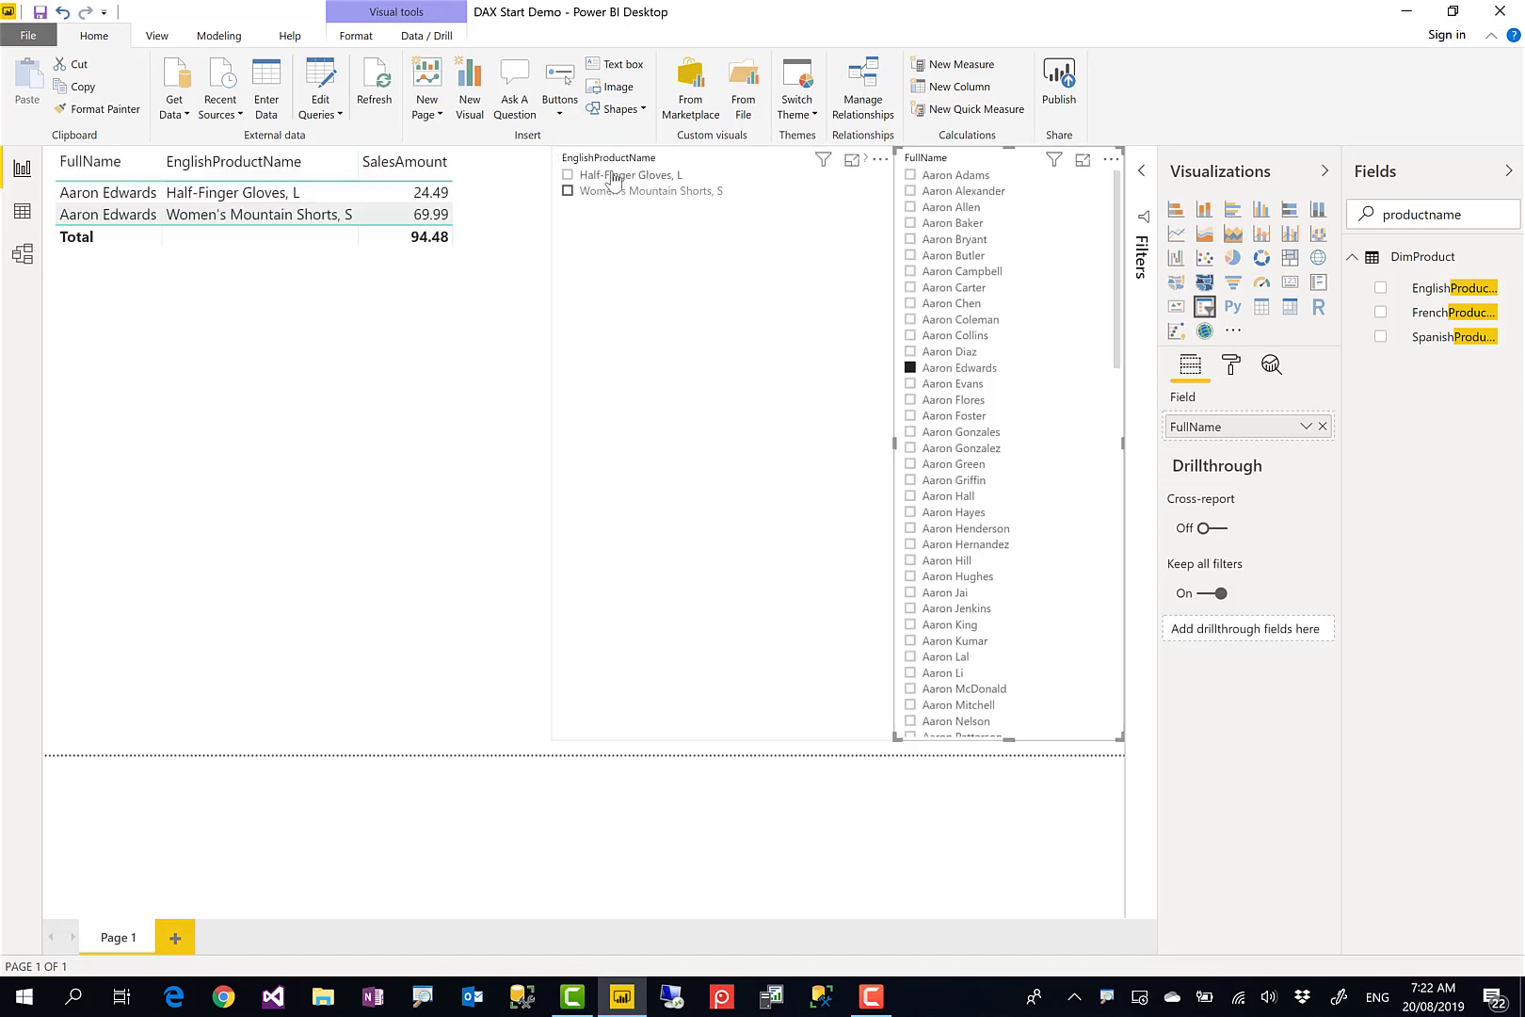
left_click(953, 239)
left_click(947, 303)
left_click(946, 386)
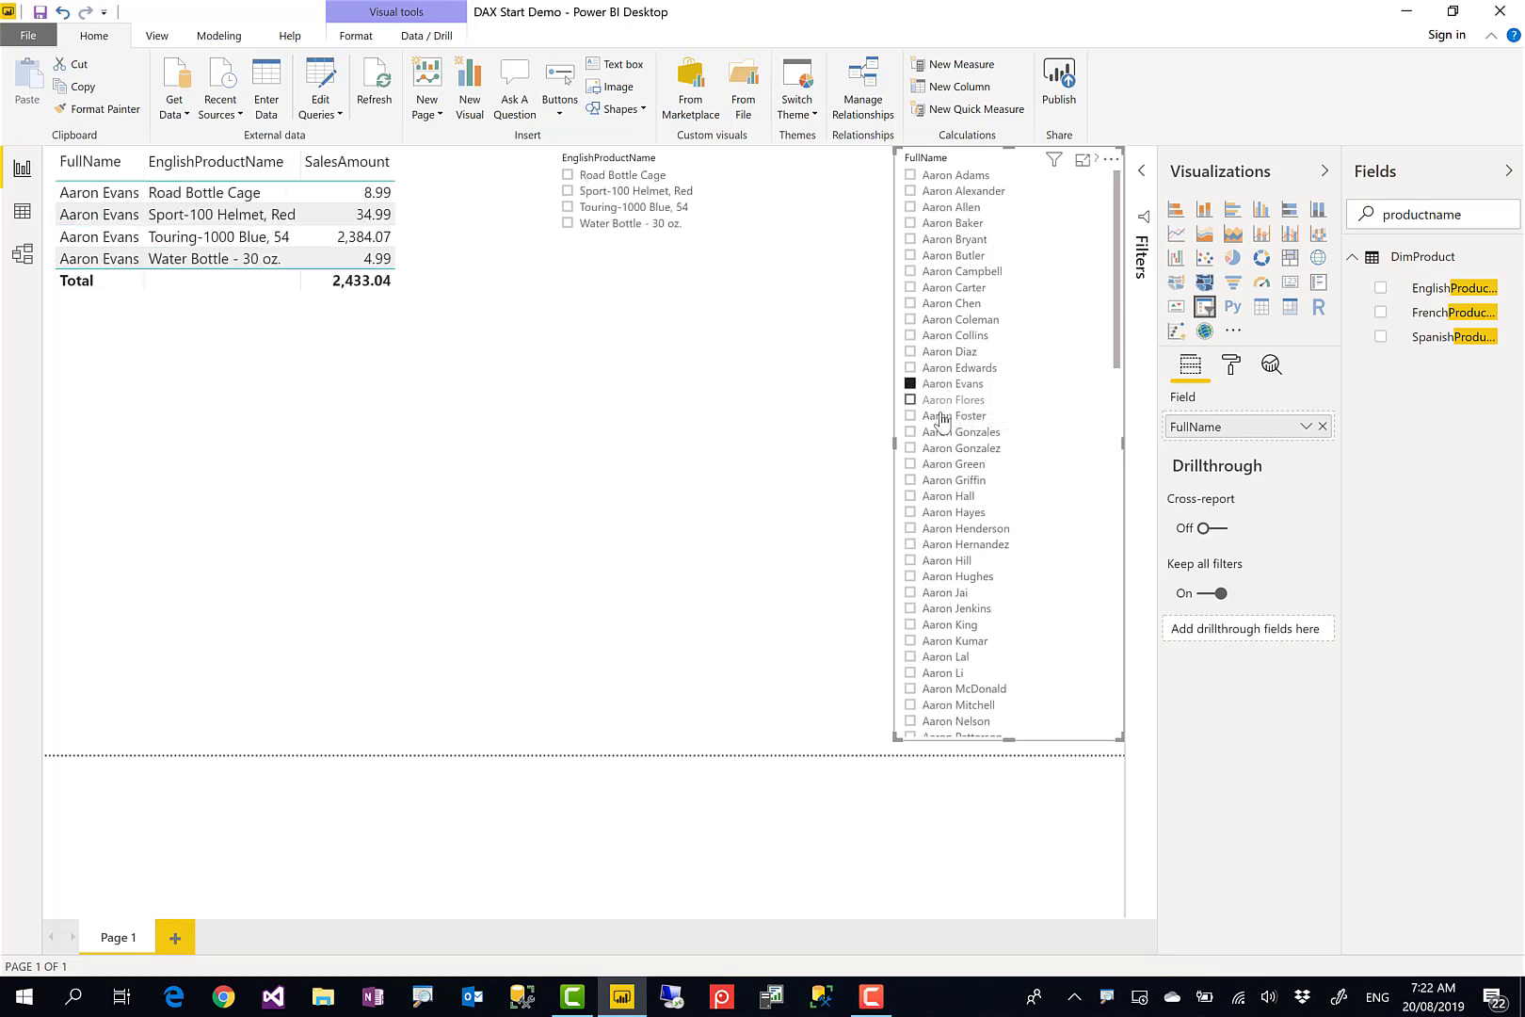
Step: In Model view, switch the FactInternetSales–DimProduct cross filter direction back to Single and confirm
left_click(22, 255)
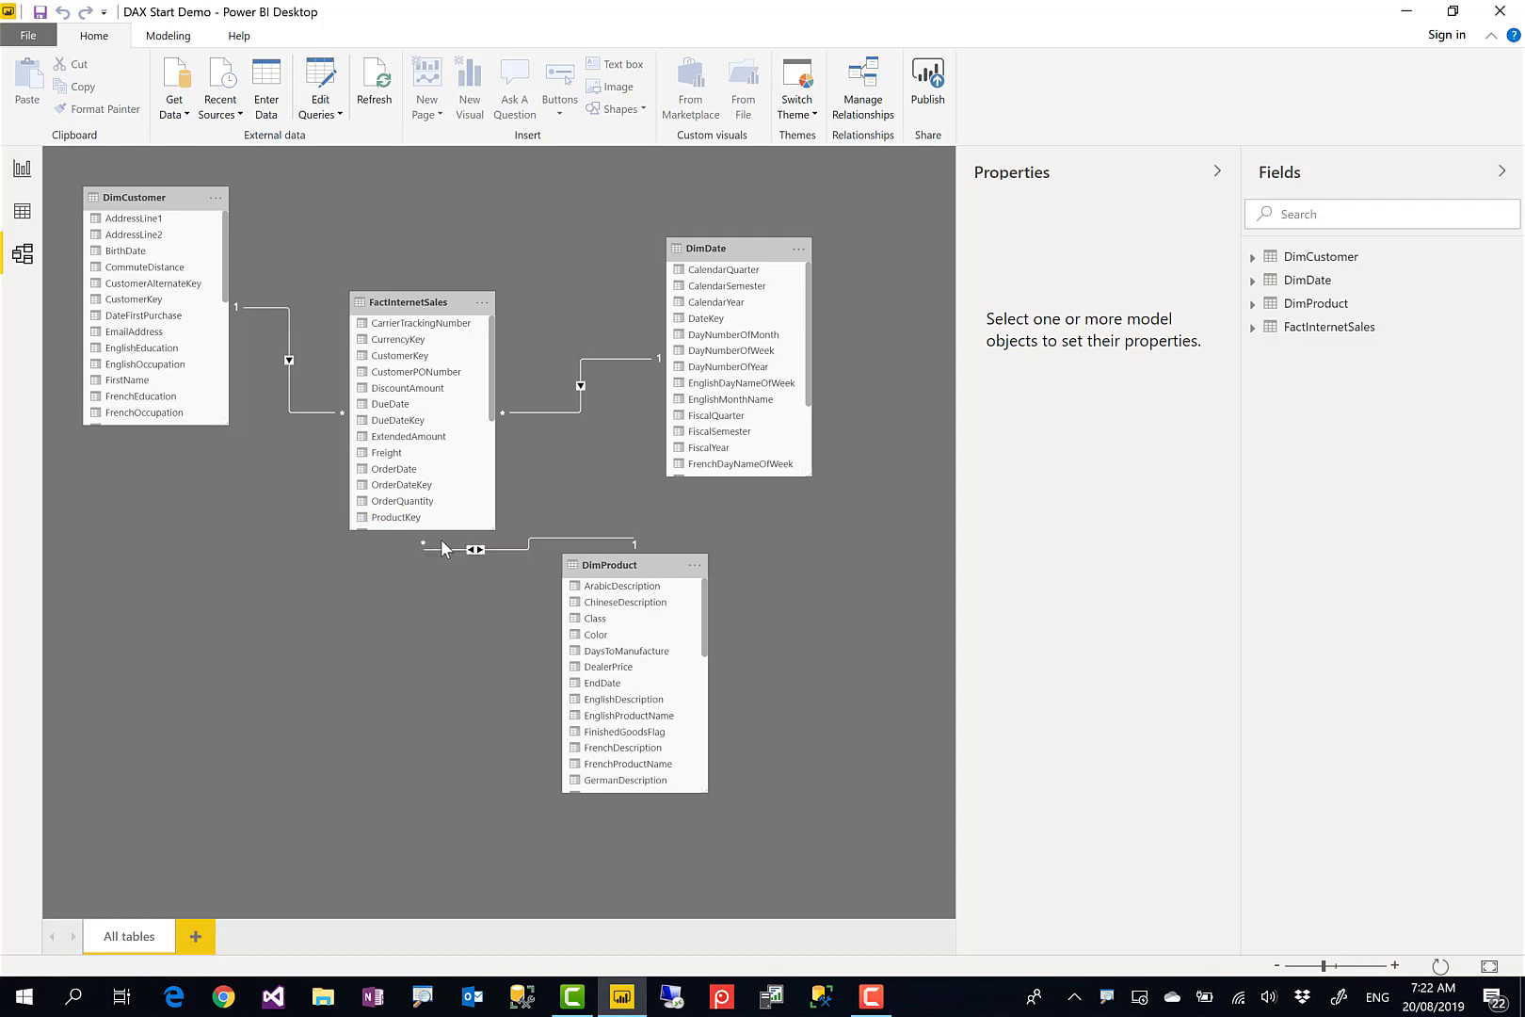
double_click(509, 553)
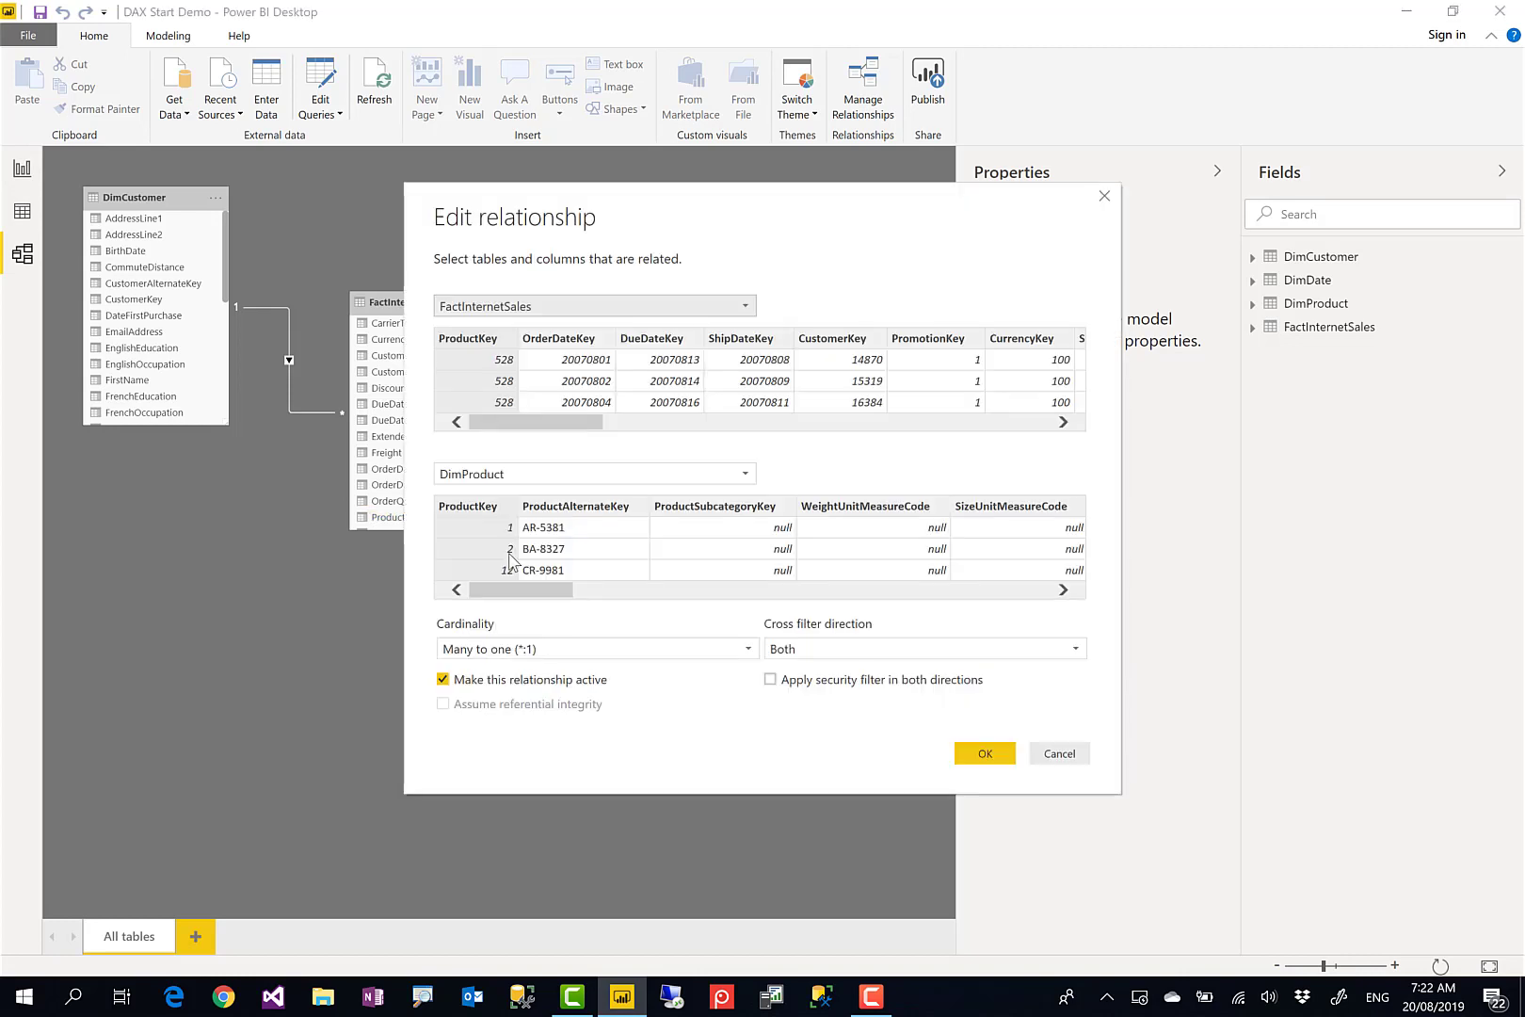
left_click(817, 651)
left_click(809, 670)
left_click(983, 765)
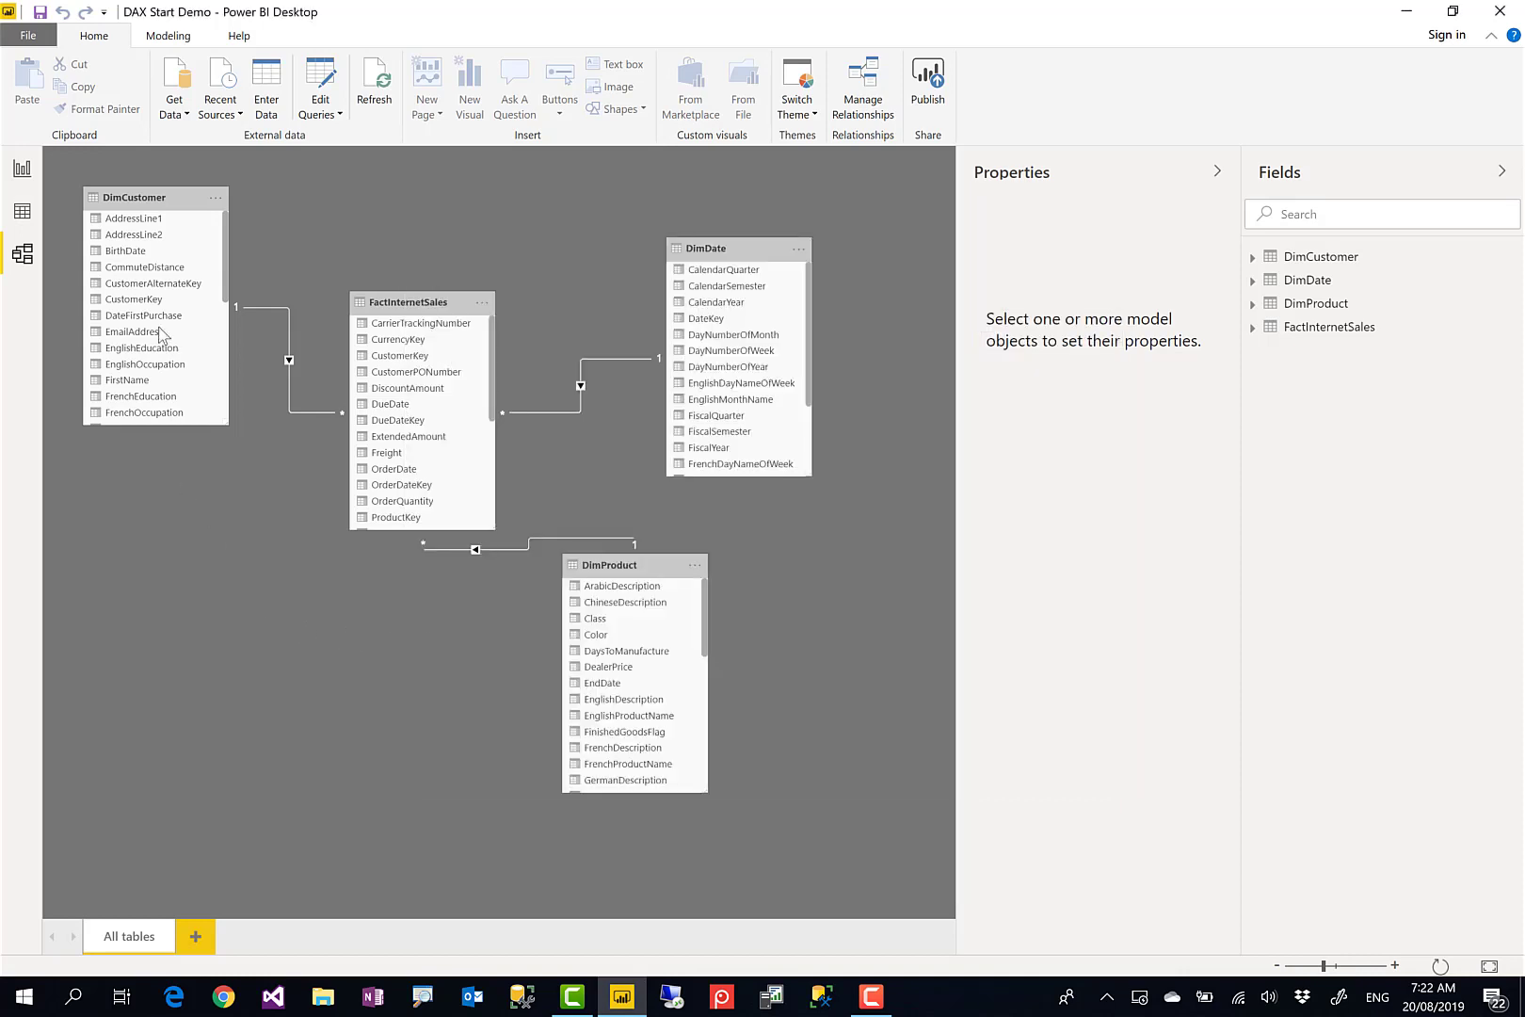
Step: Clear the customer selection to show all 29,358,677.22 in sales, then open the product slicer's filters
left_click(22, 169)
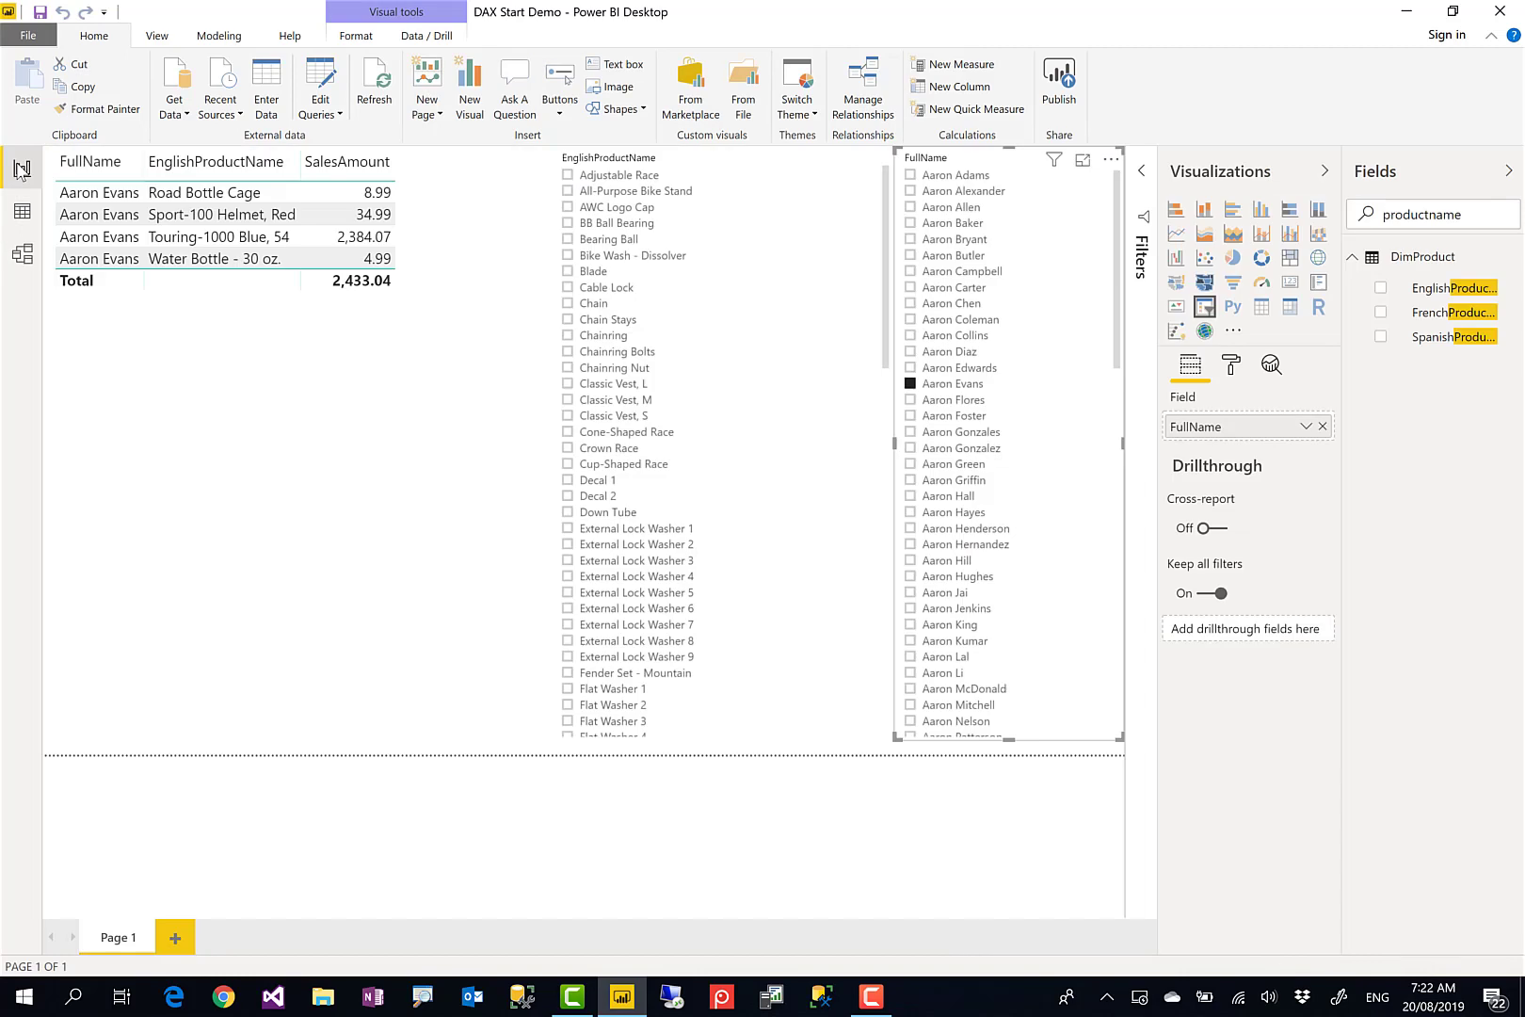
left_click(938, 390)
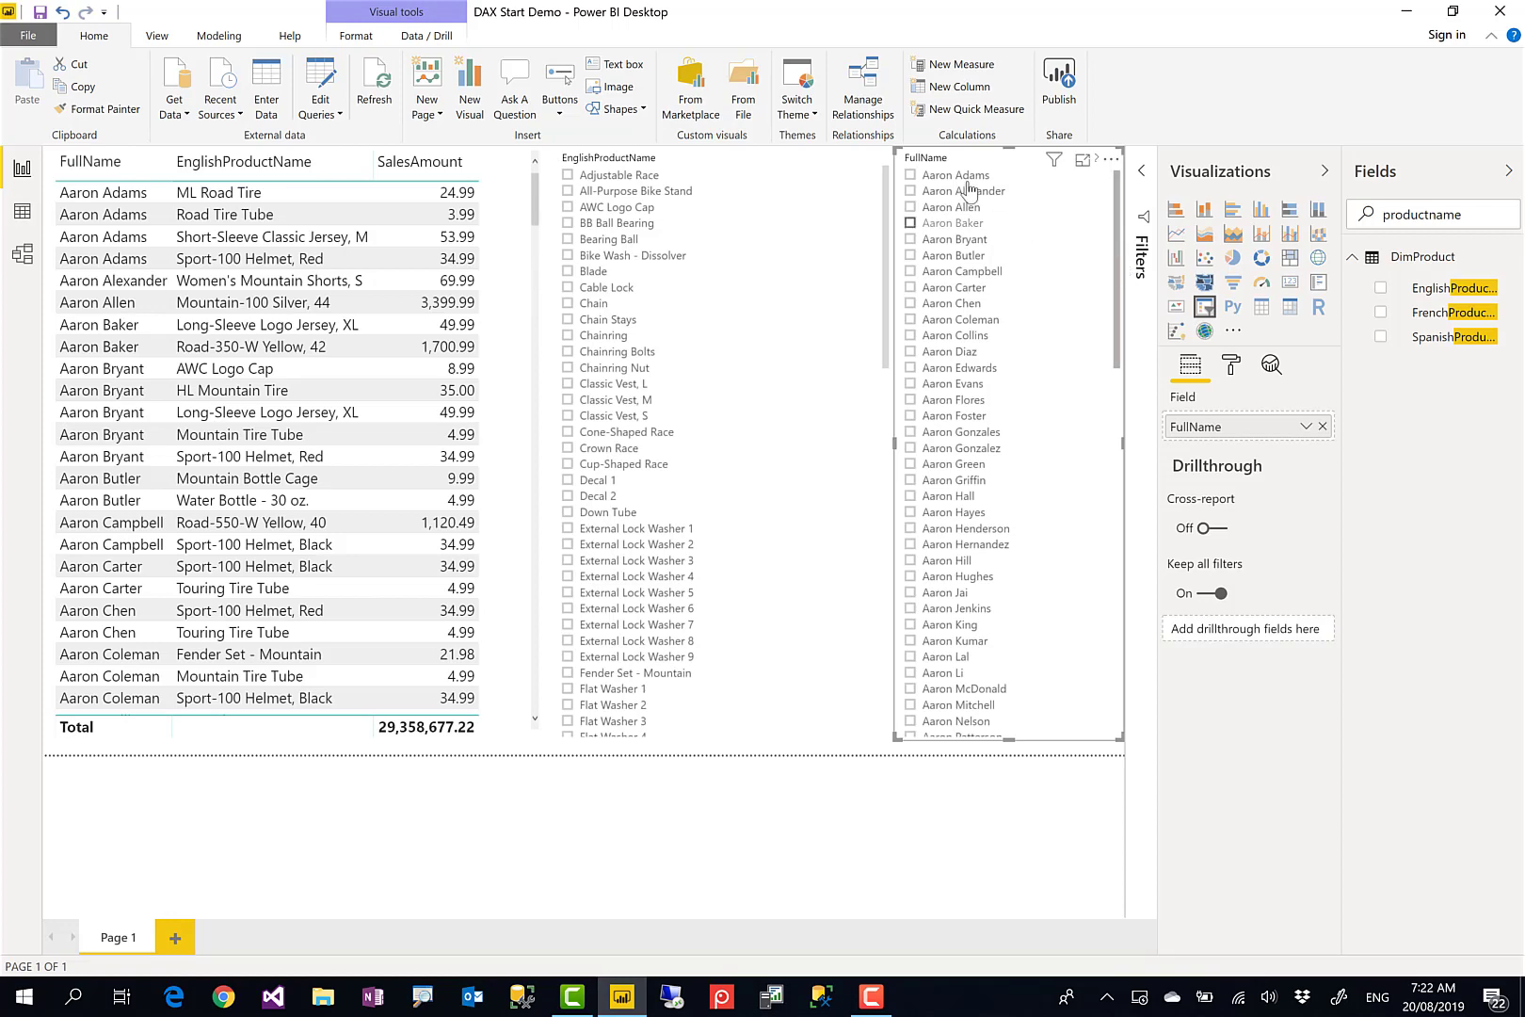
left_click(884, 187)
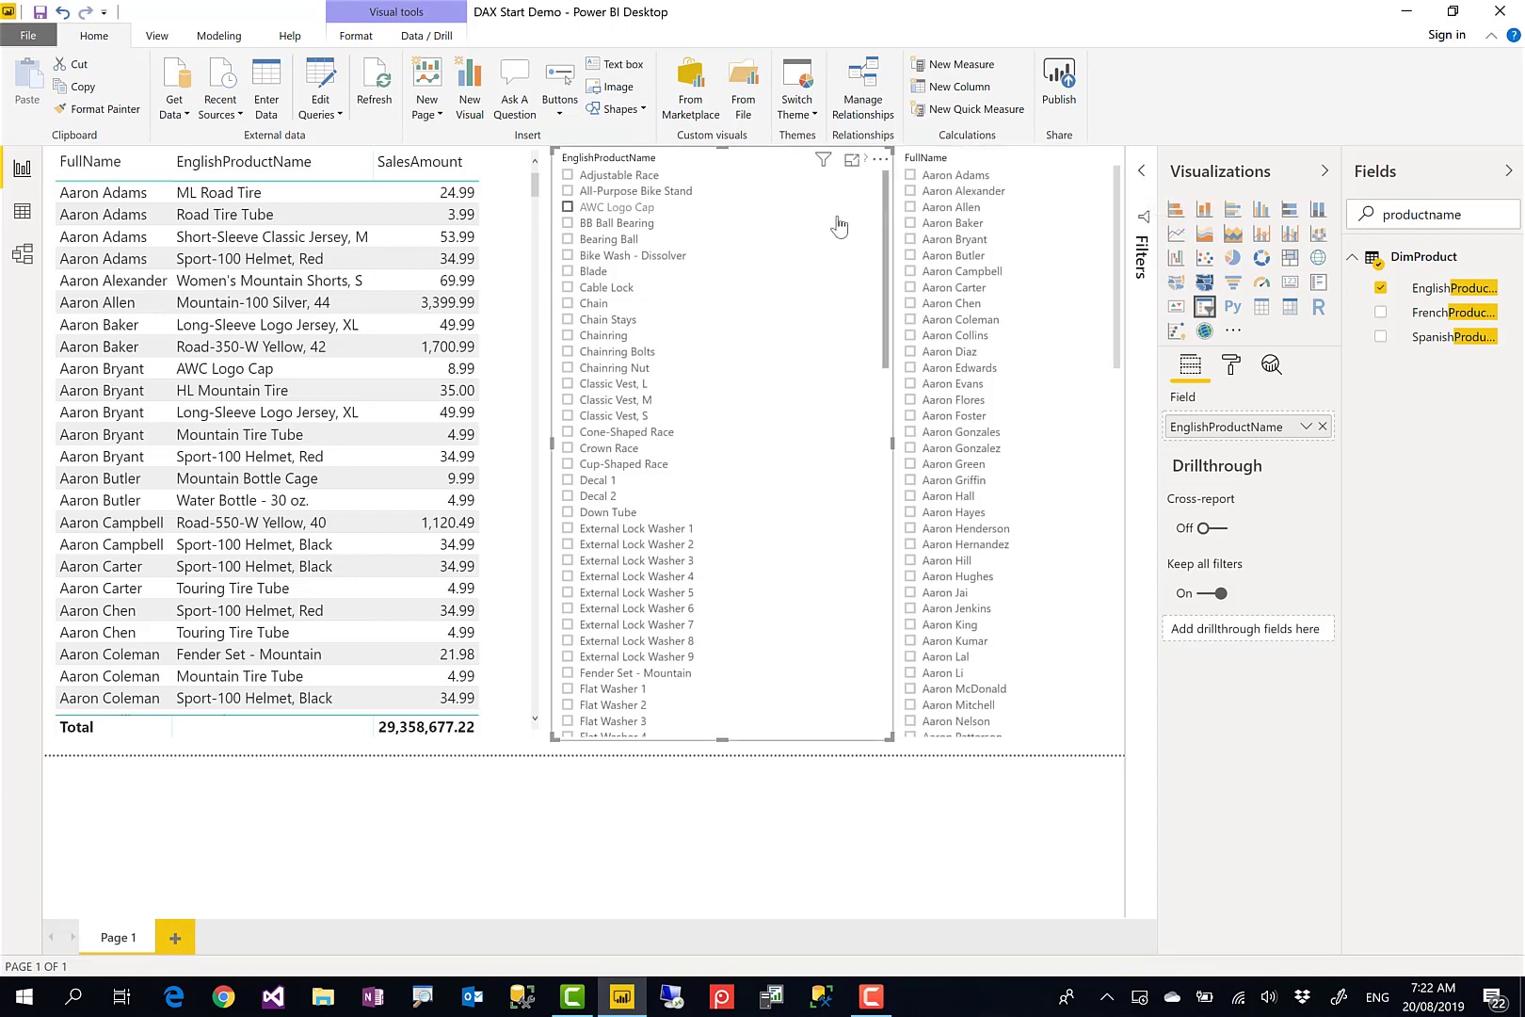
left_click(1140, 175)
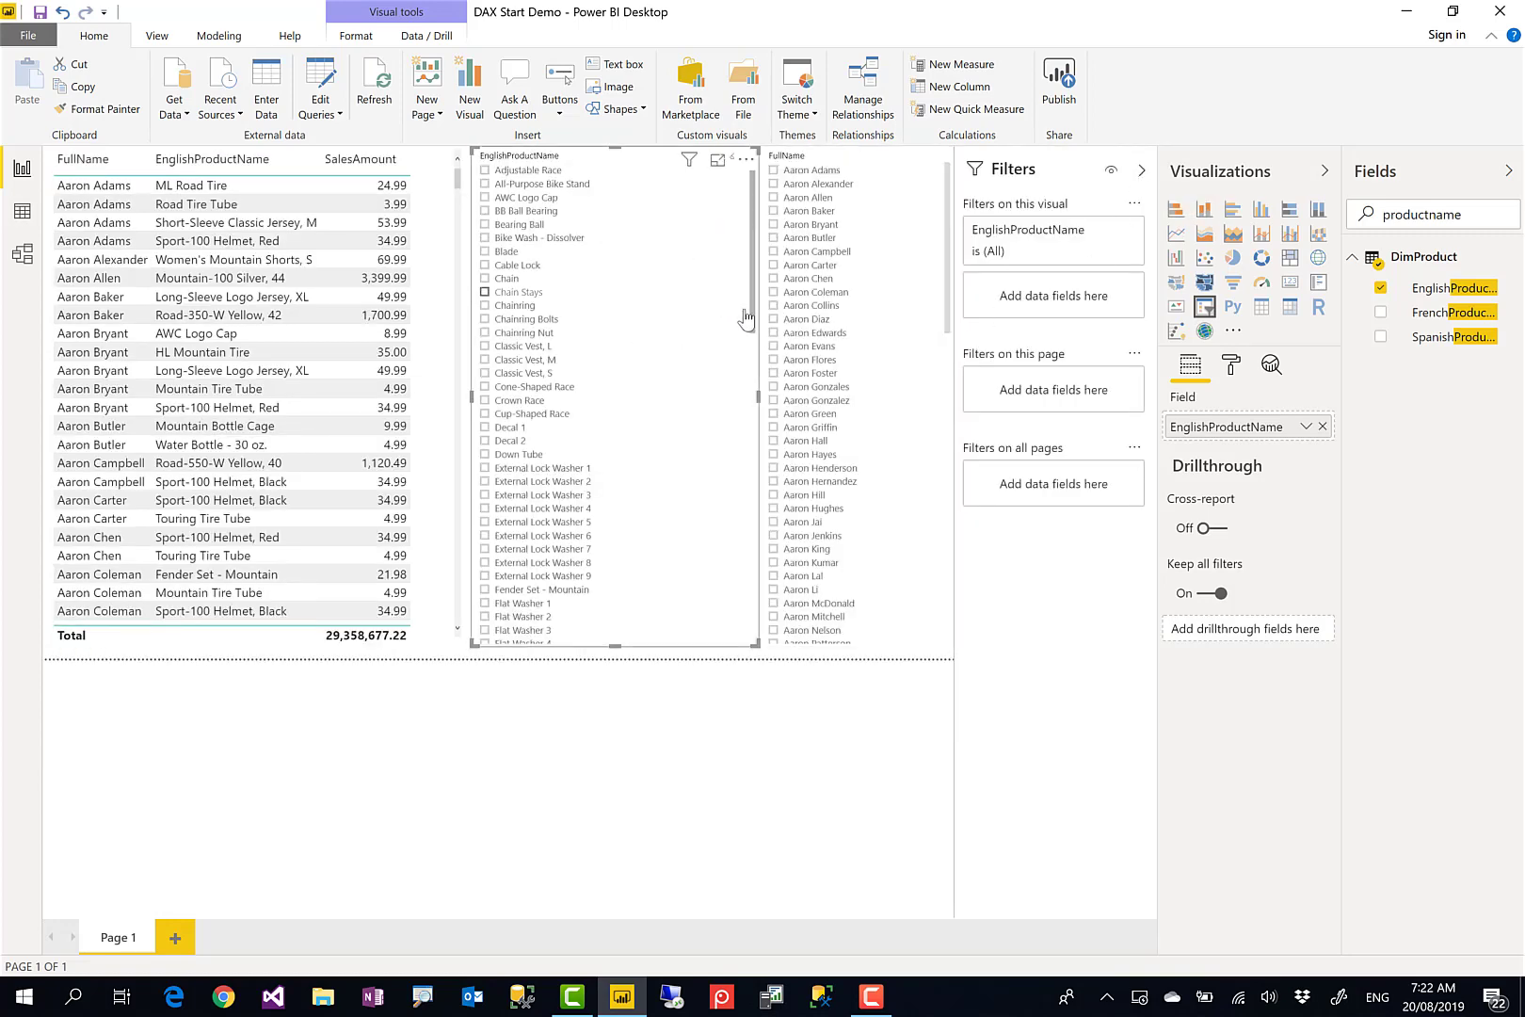
Step: Add a new measure to the DimProduct table and expand the formula editor
right_click(1437, 267)
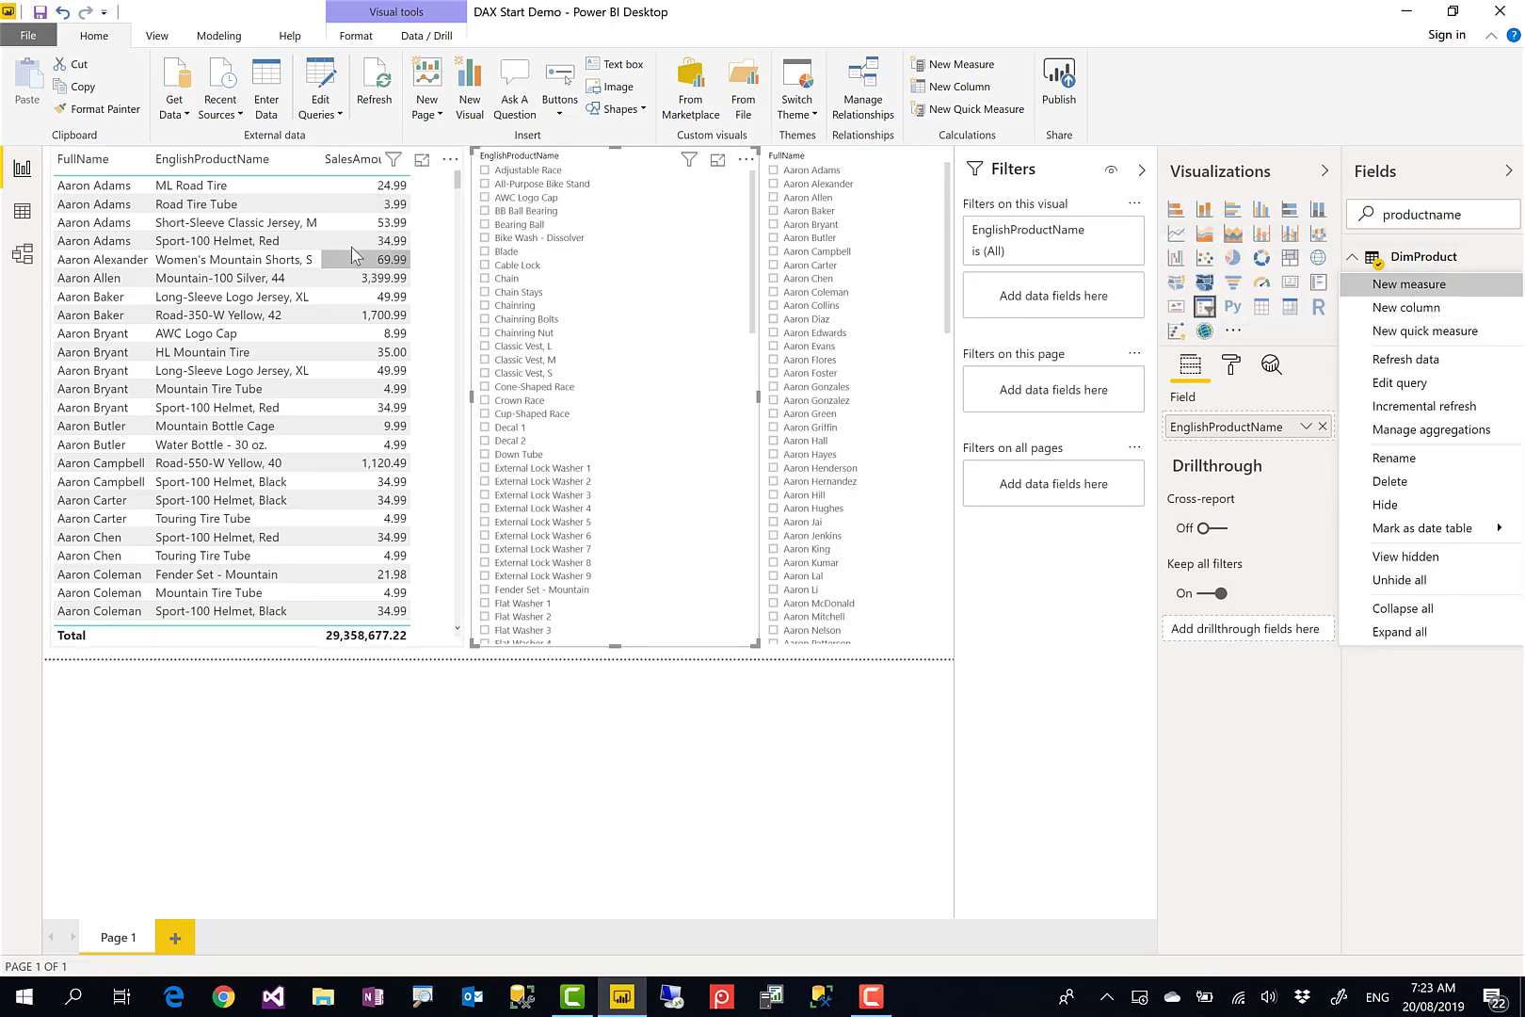
left_click(1435, 285)
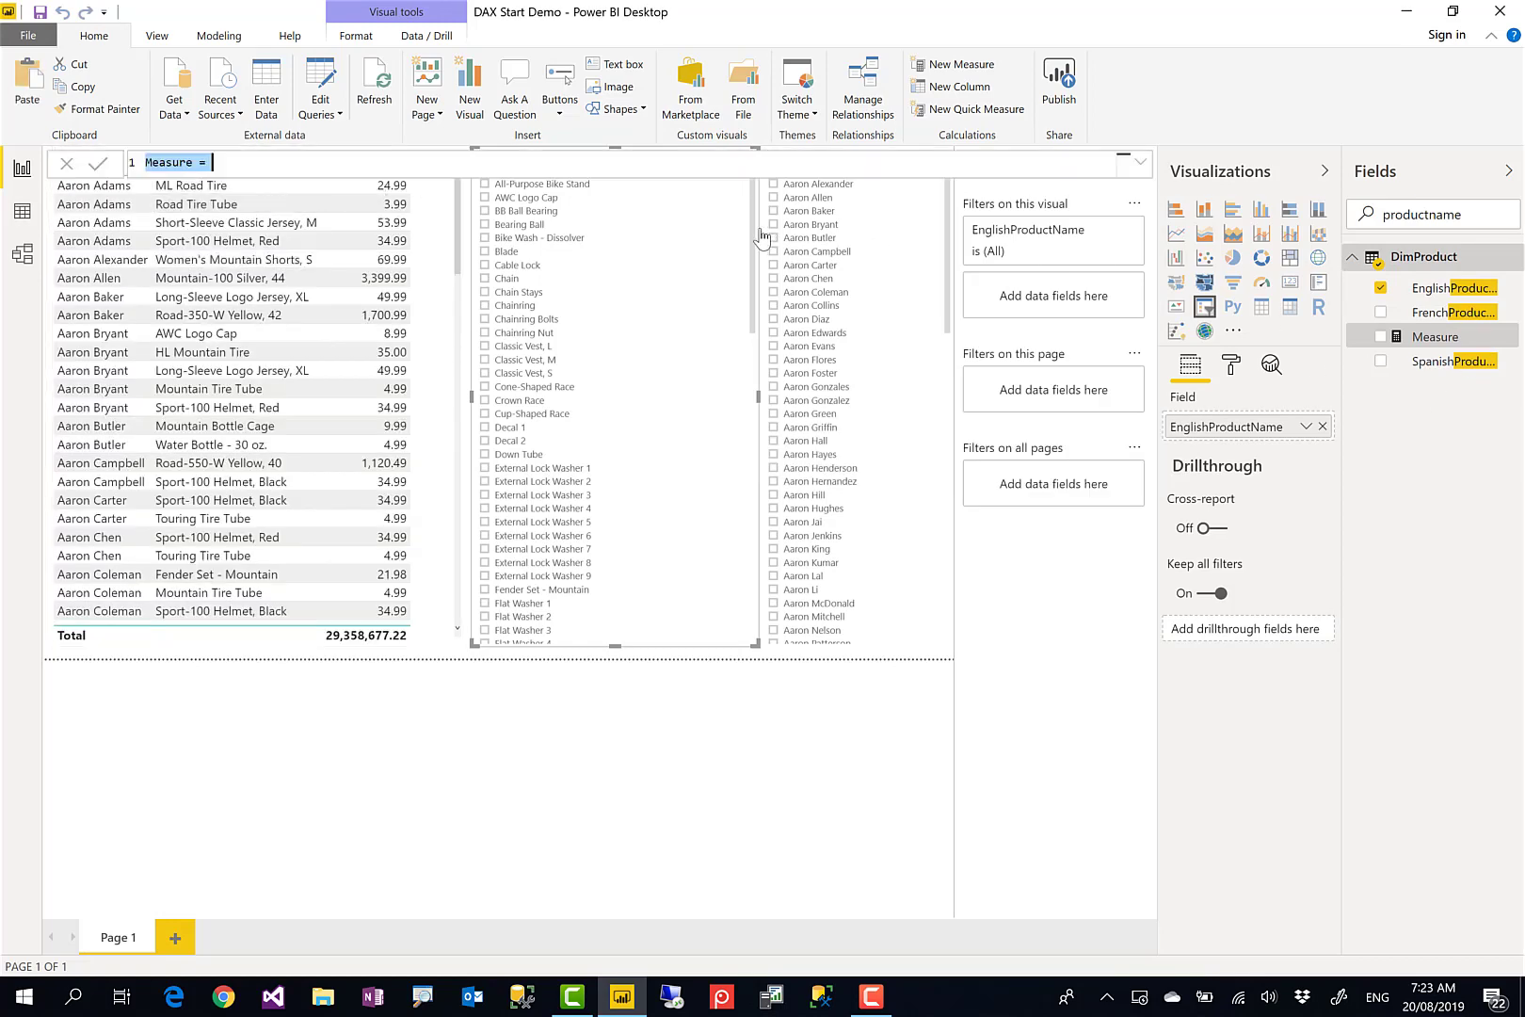
left_click(1142, 175)
left_click(1140, 164)
scroll(345, 251, "up", 4)
scroll(222, 172, "up", 1)
Step: Name the measure Mutual Filter Measure and start a CALCULATE expression on a new line
double_click(222, 173)
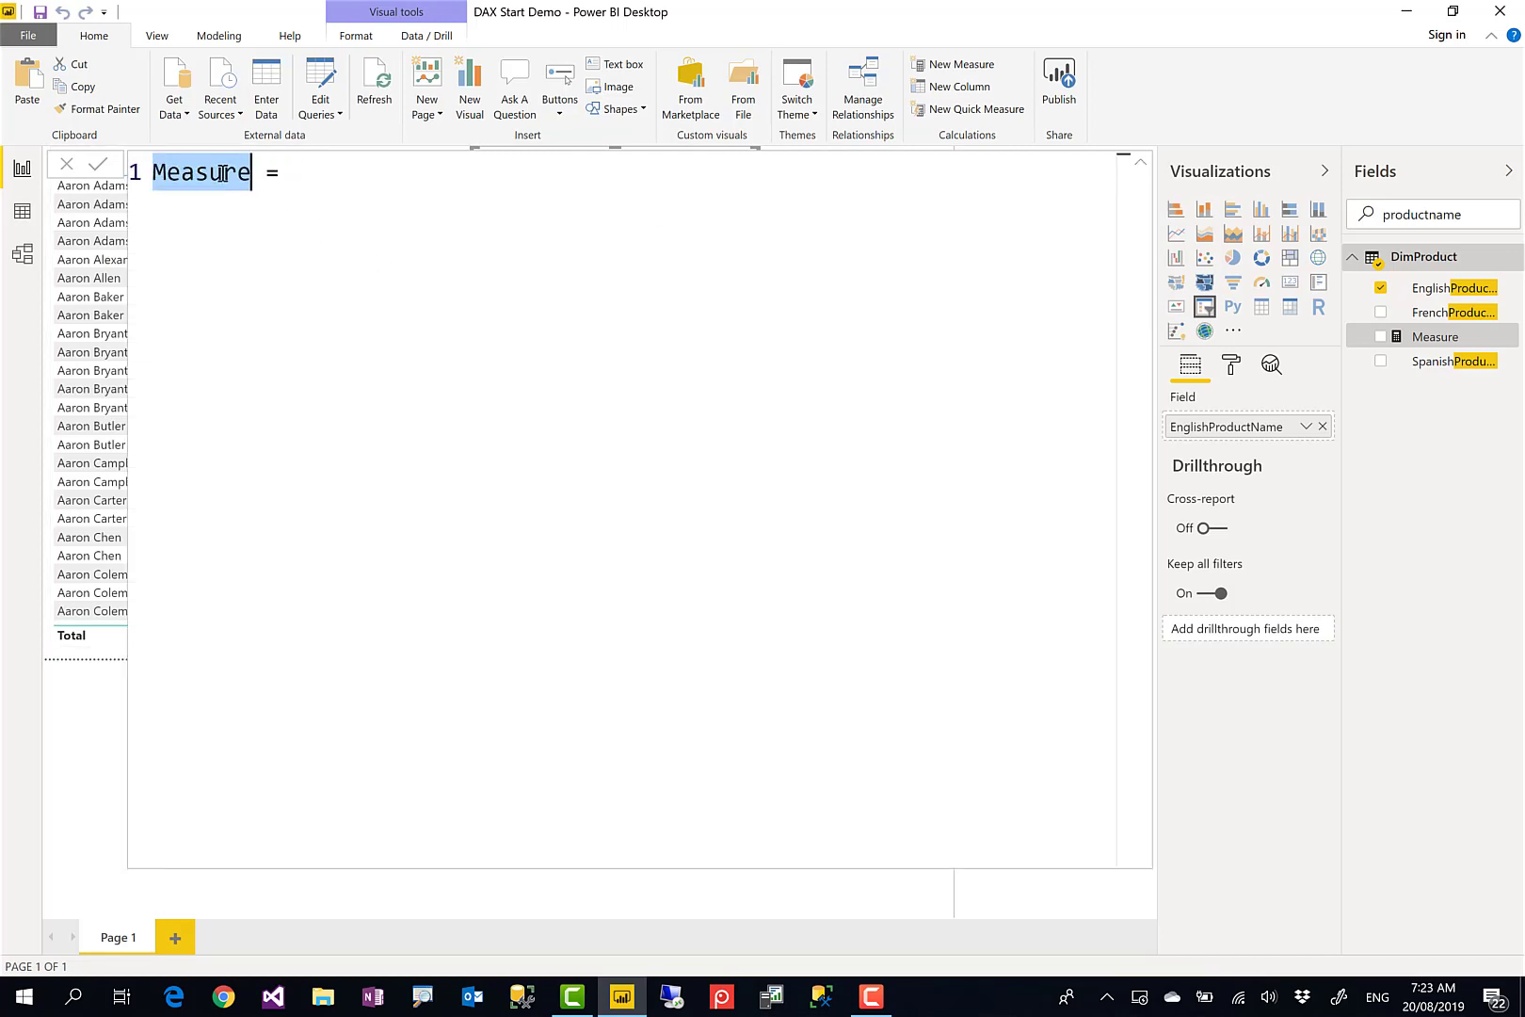
type("Mutual Filt")
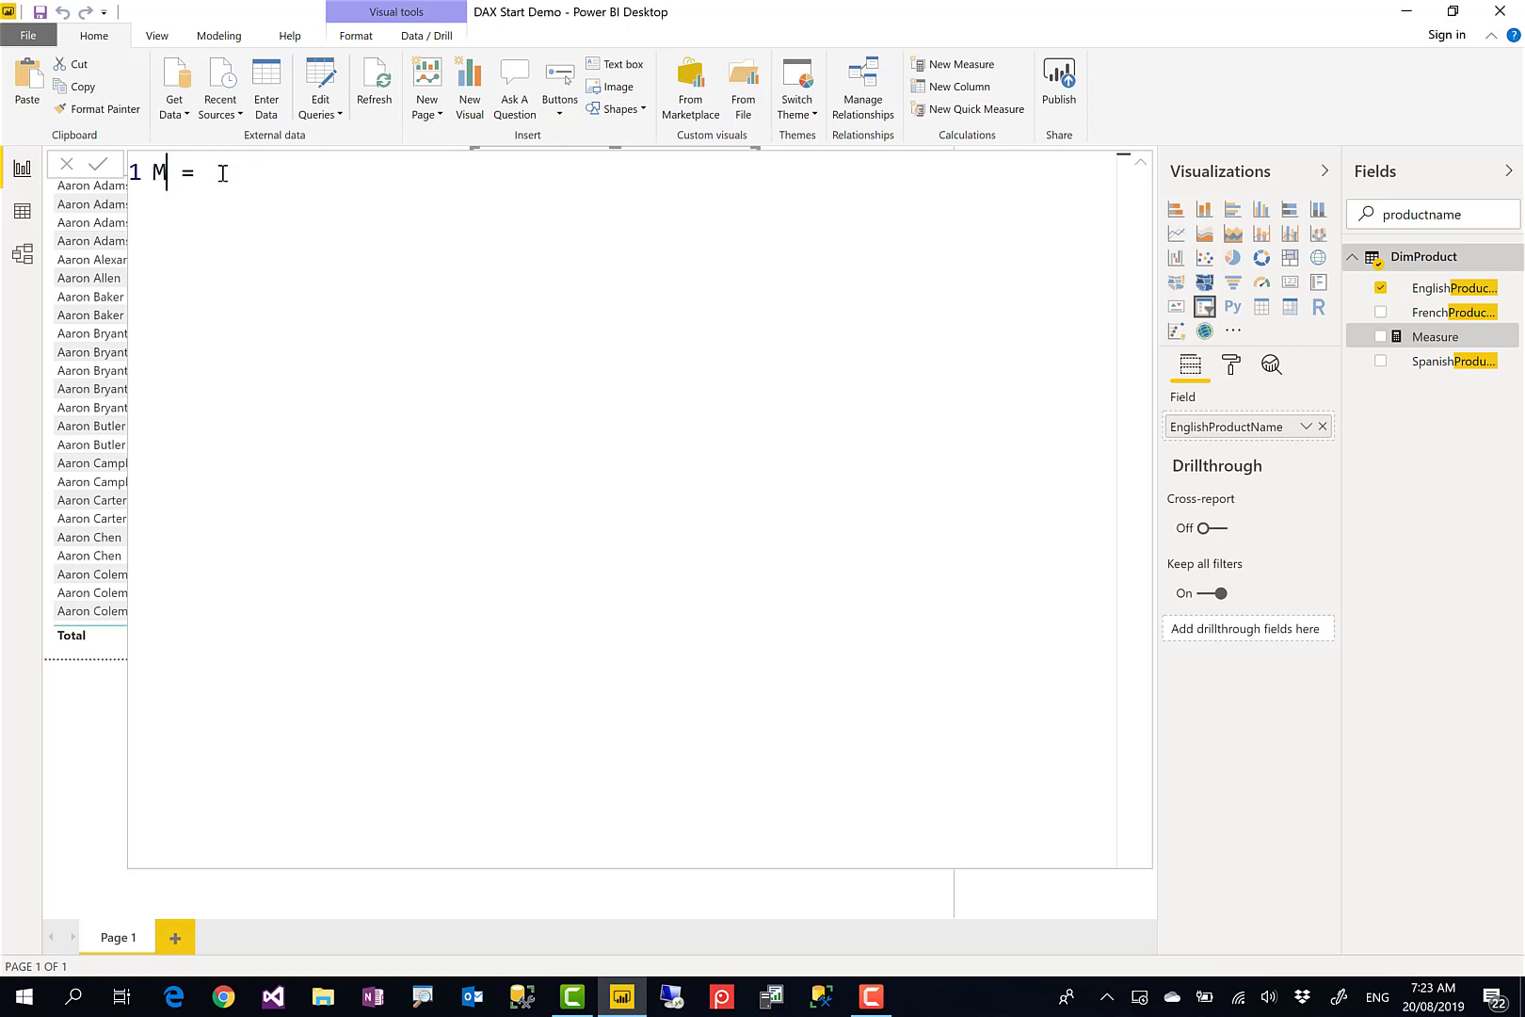
type("er")
type(" Measure")
key("Right")
key("shift+Return")
type("cal")
key("Tab")
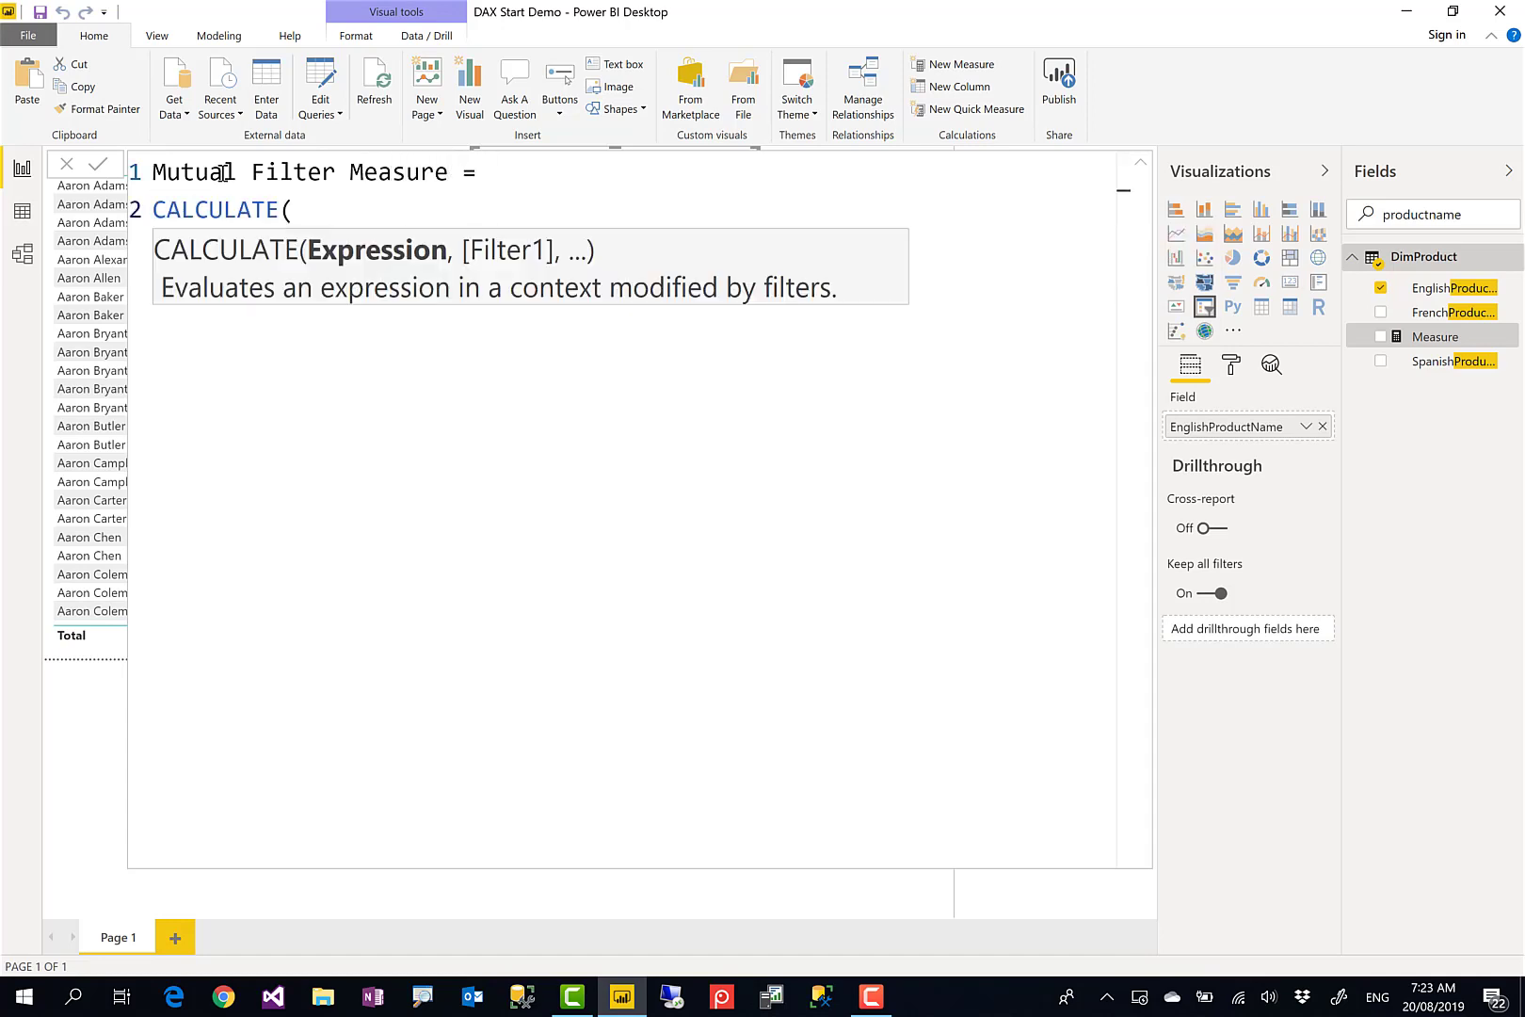
Step: Put SUM(FactInternetSales[SalesAmount]) inside CALCULATE and close the parentheses
key("shift+Return")
type("sub")
key("Tab")
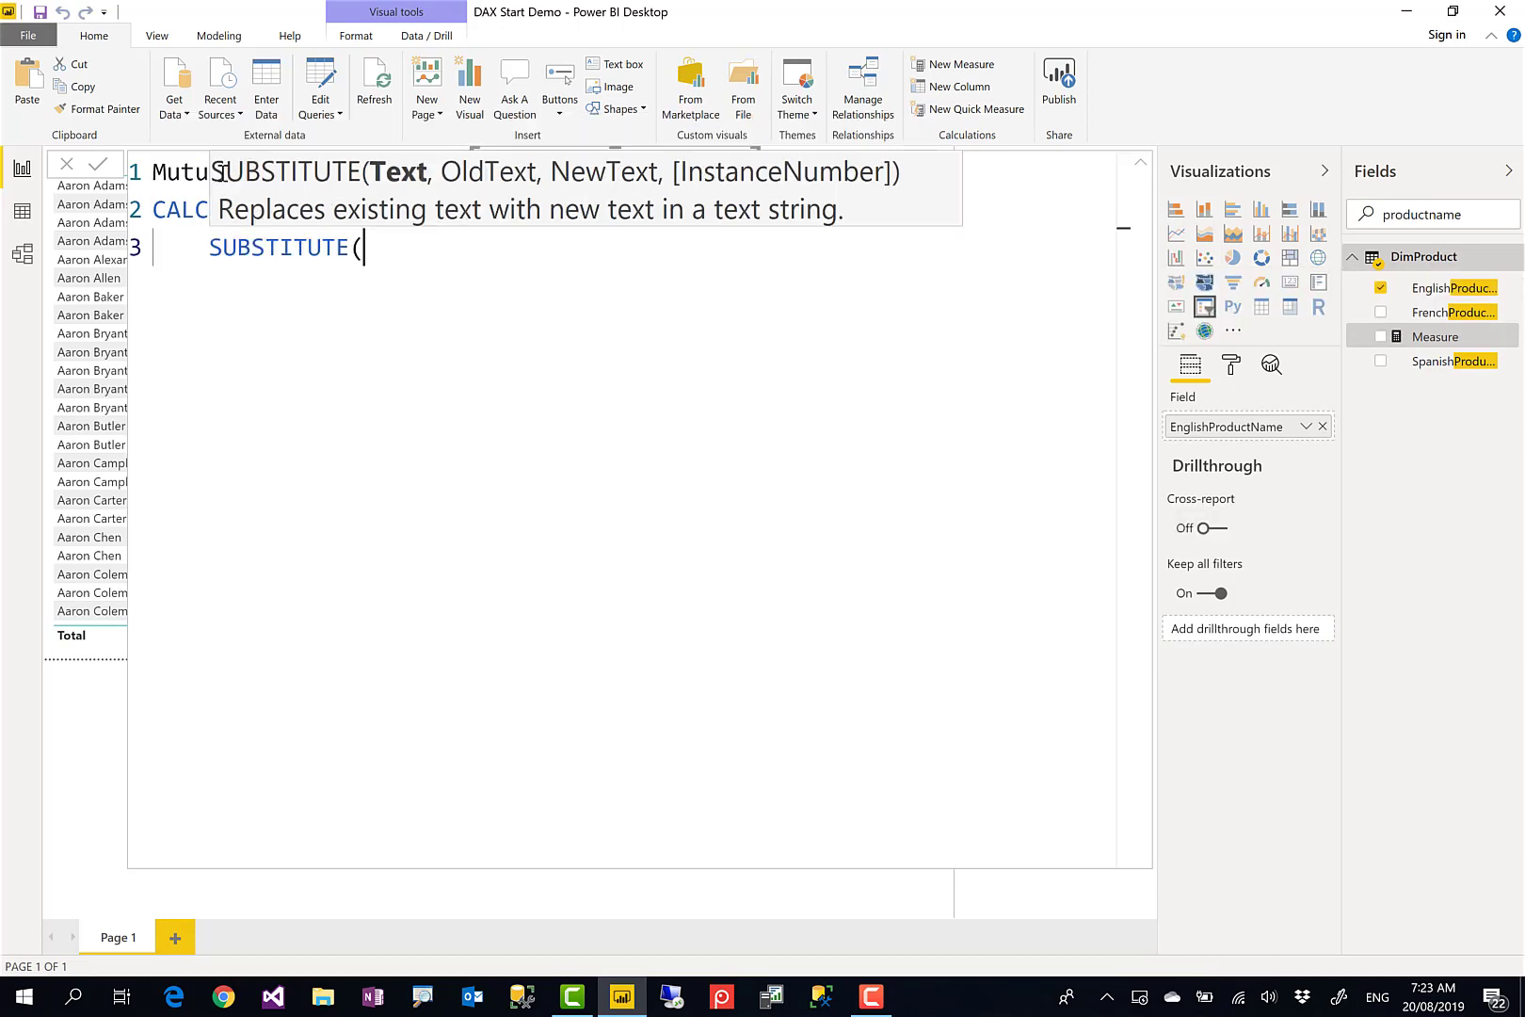
key("BackSpace")
key("BackSpace")
key("BackSpace")
key("BackSpace")
key("BackSpace")
key("BackSpace")
key("BackSpace")
key("BackSpace")
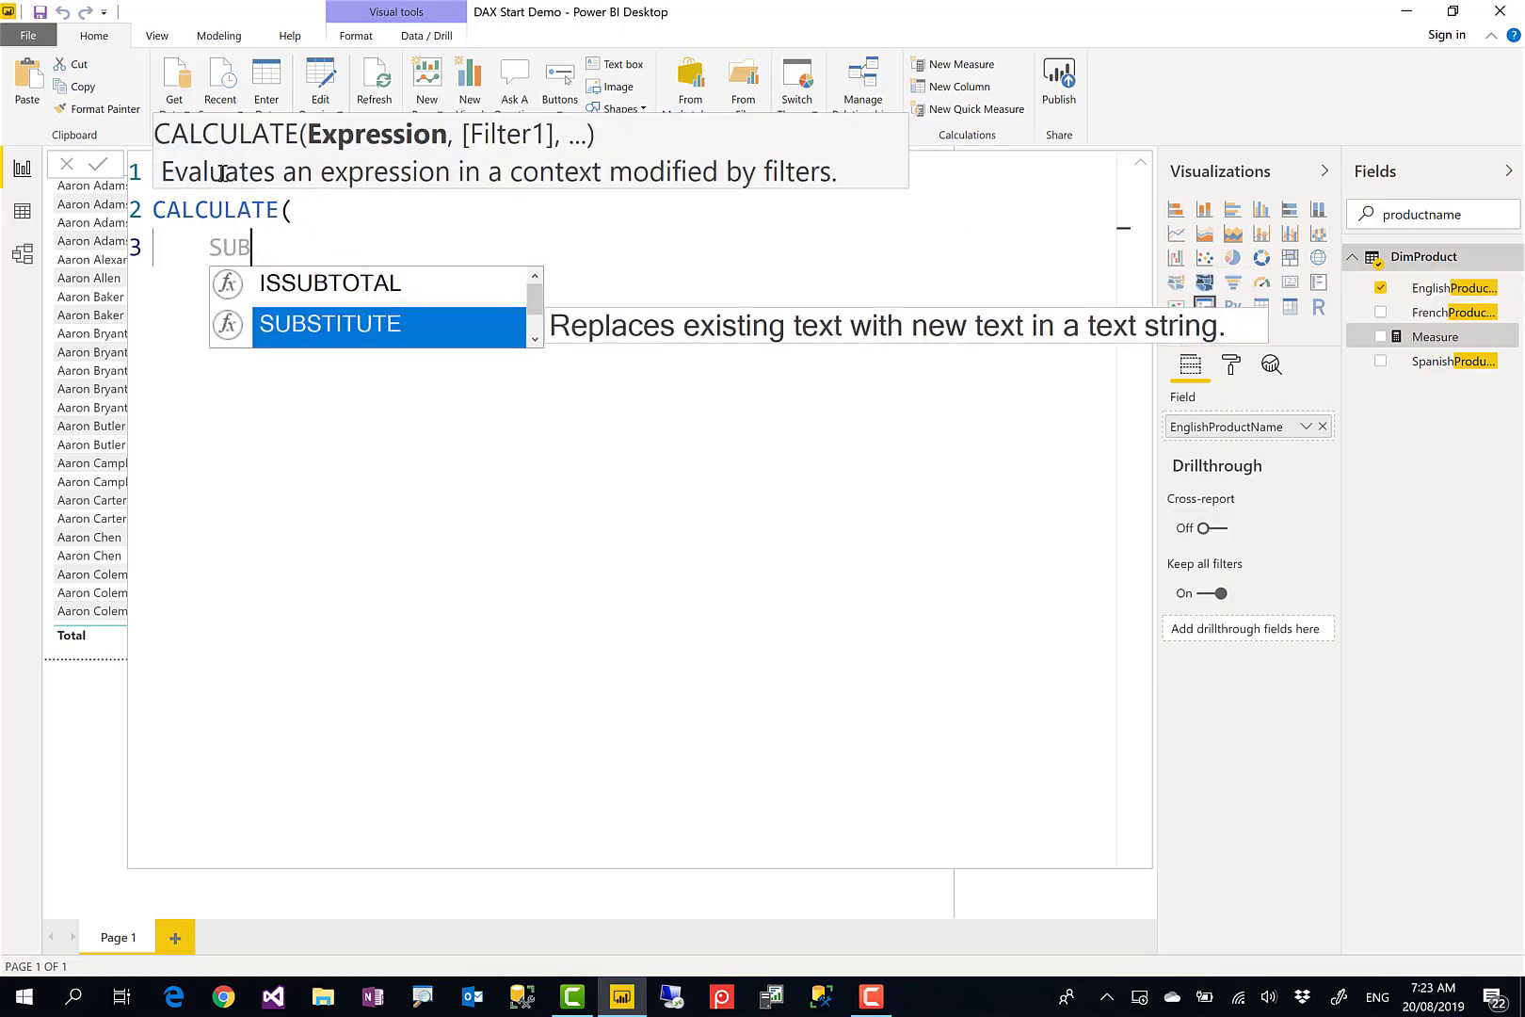
type("m")
key("Tab")
type("salesa")
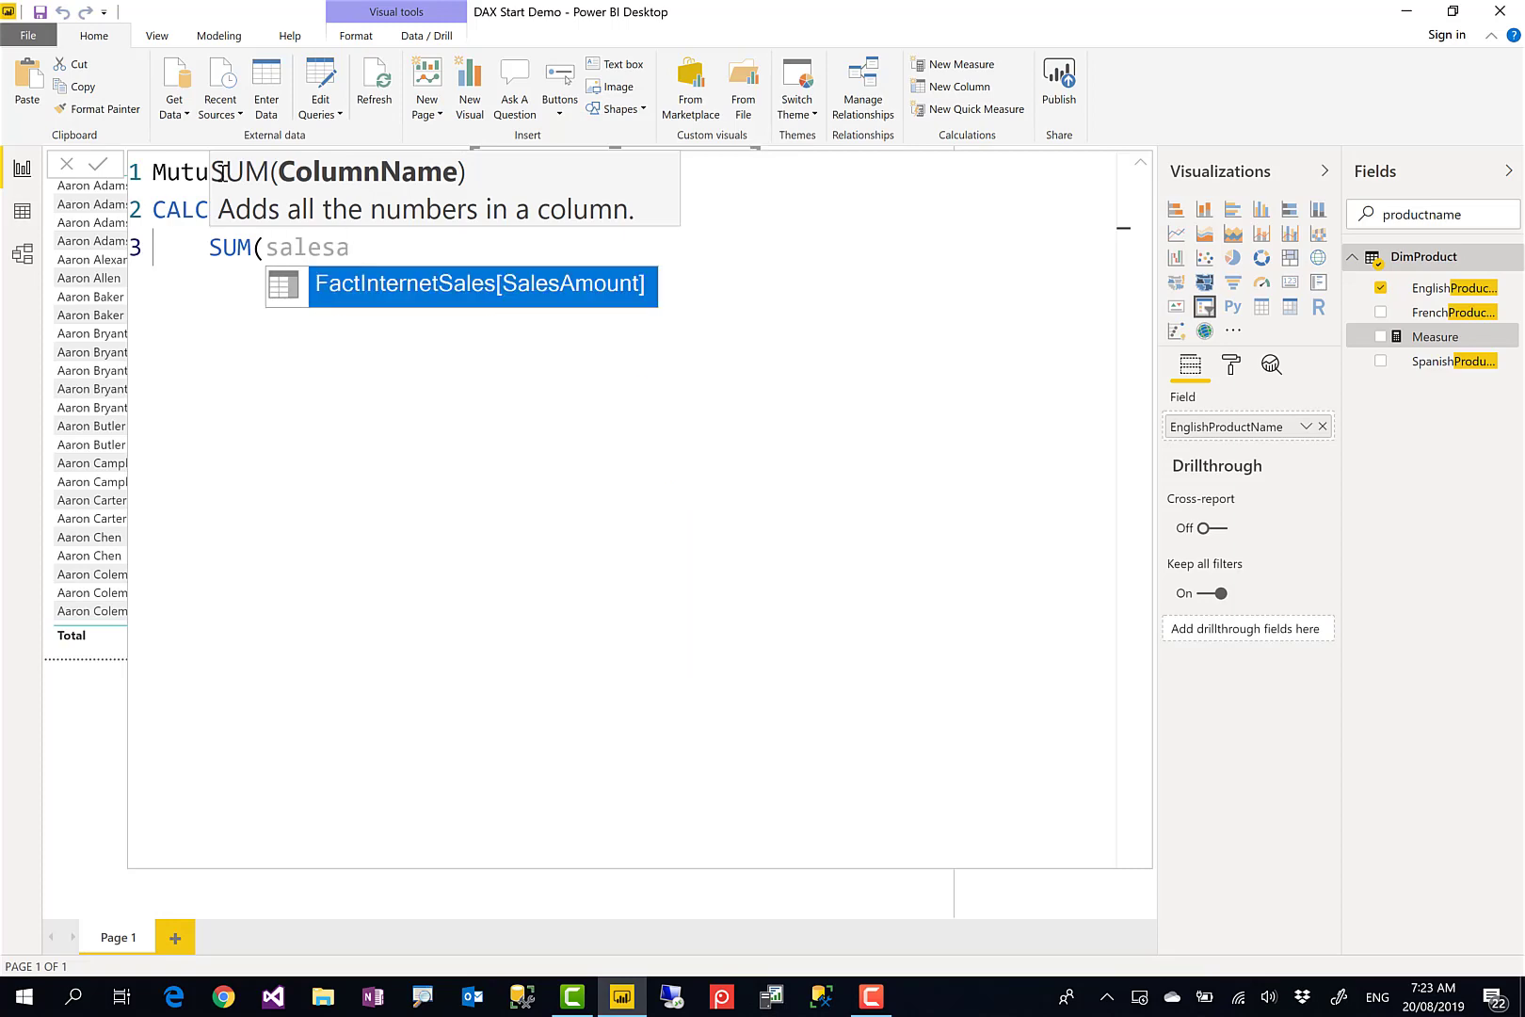
key("Tab")
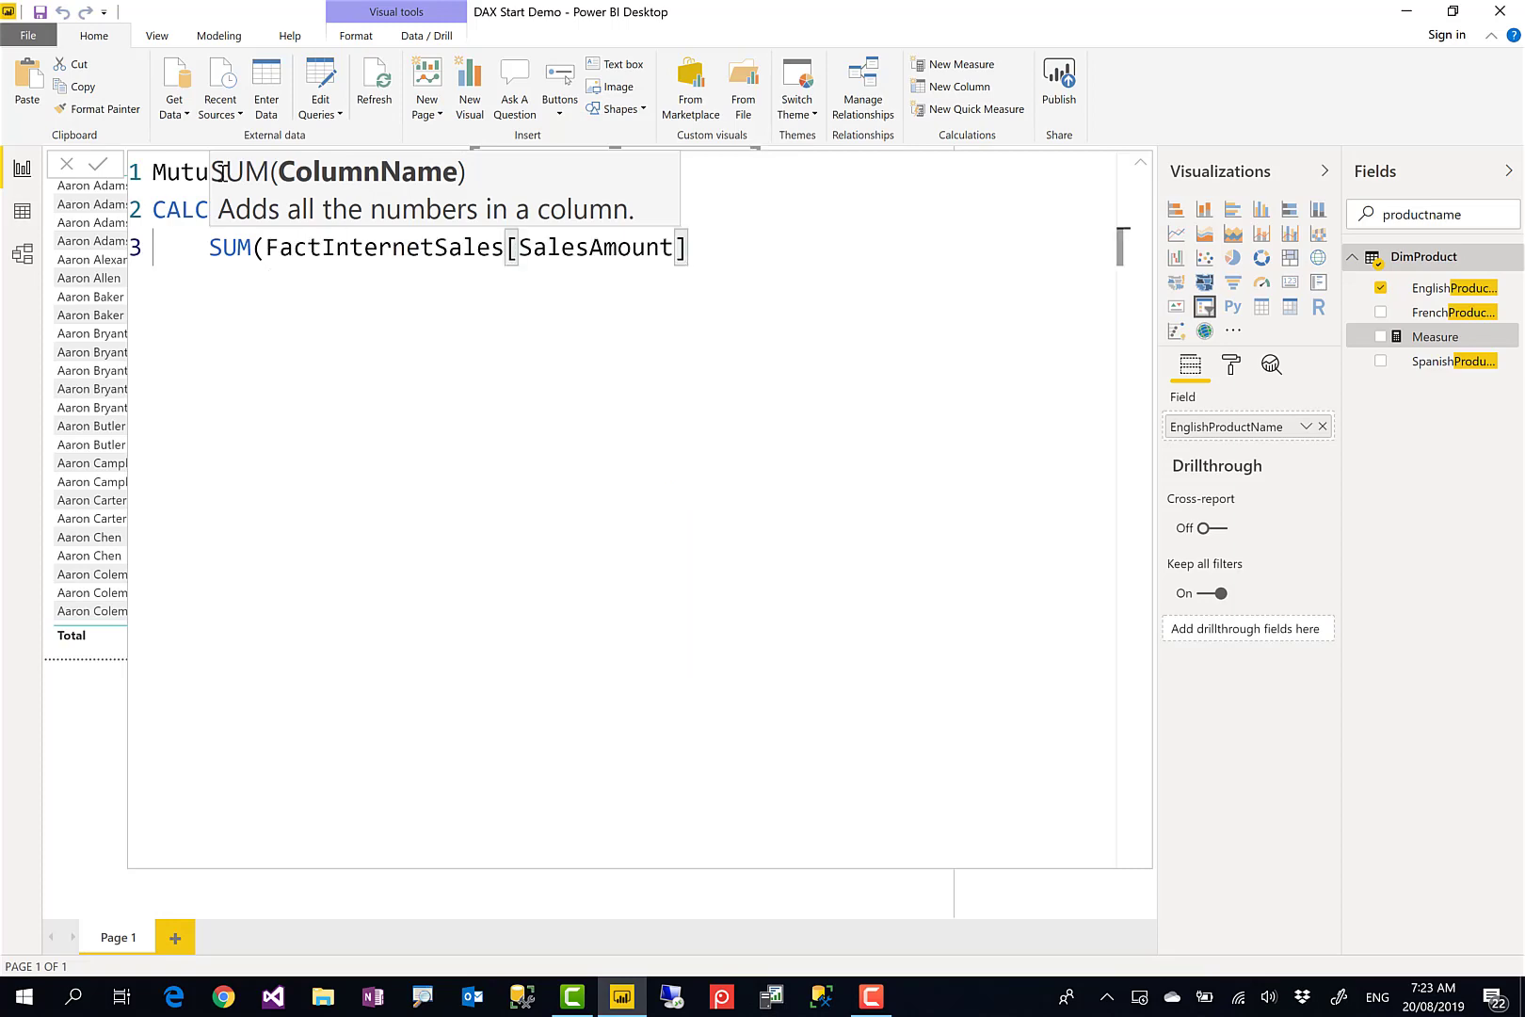
type(")")
key("Return")
key("BackSpace")
type(")")
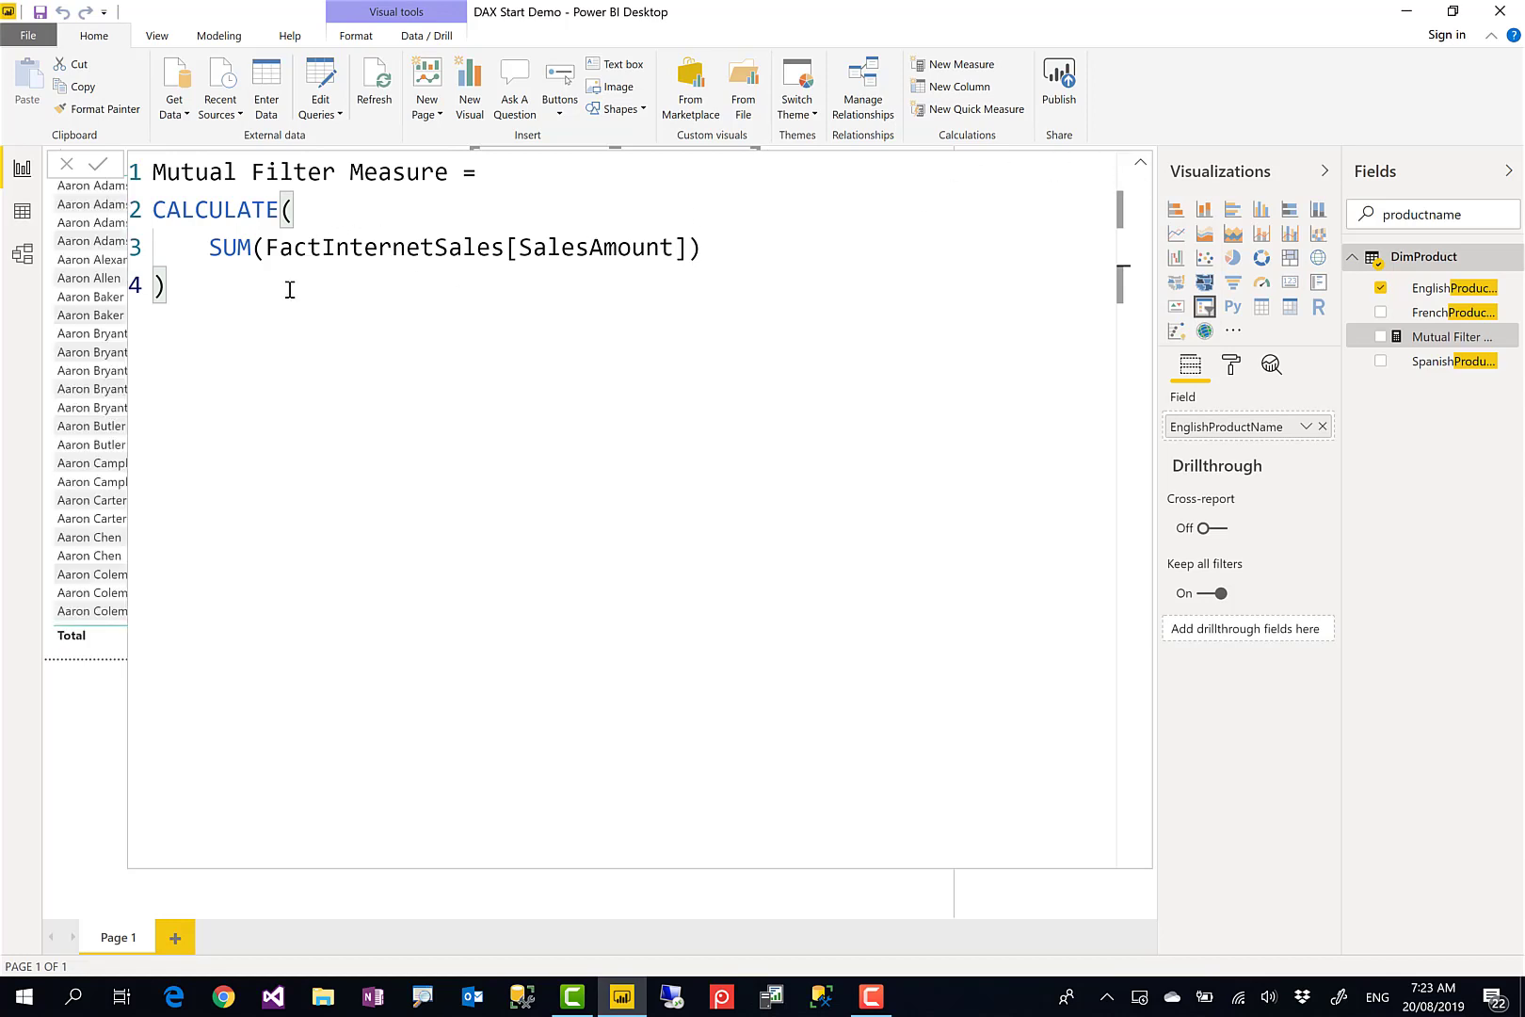
Step: Commit the Mutual Filter Measure and collapse the formula editor
key("shift+Up")
key("shift+Up")
key("shift+Home")
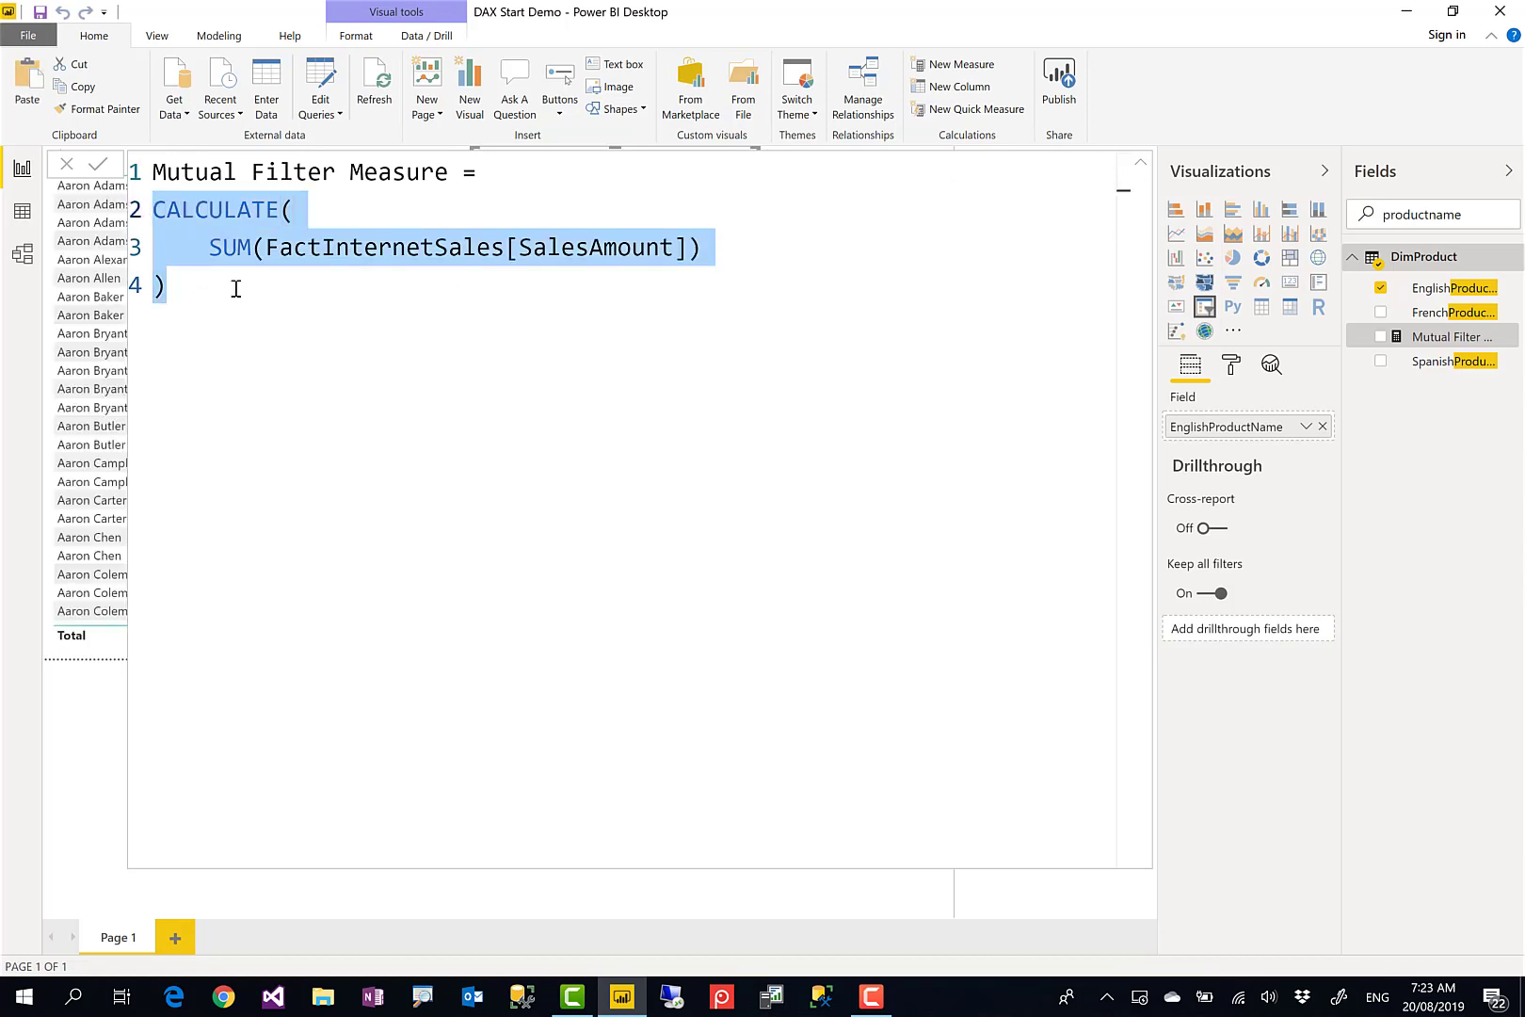
left_click(308, 318)
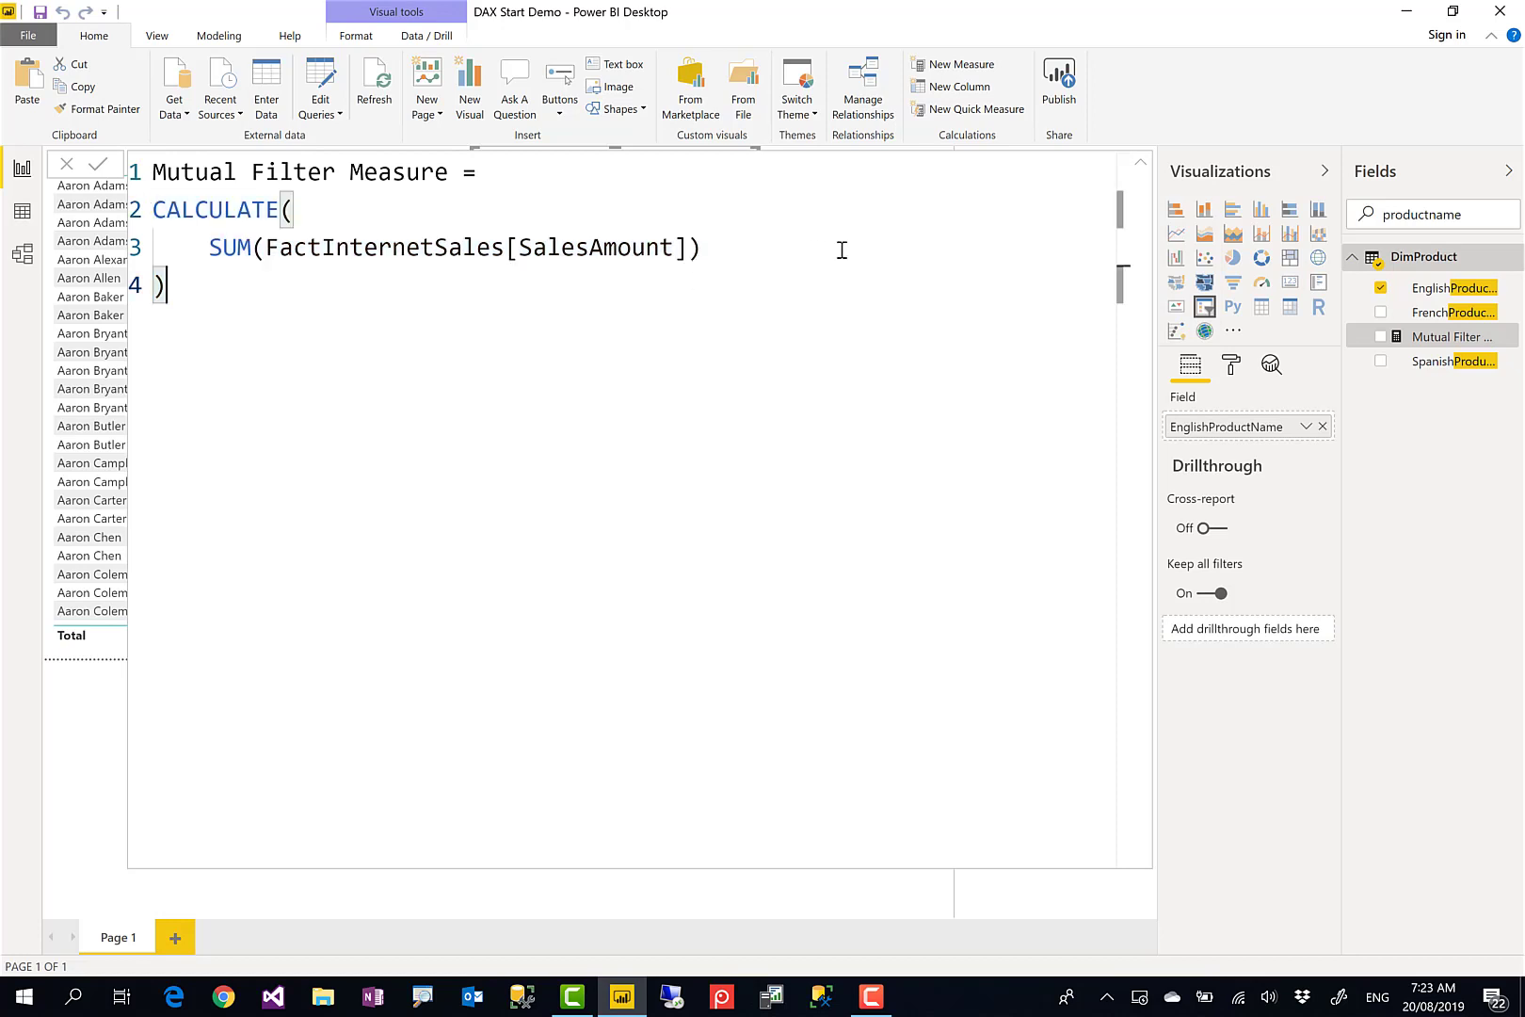
left_click(1140, 163)
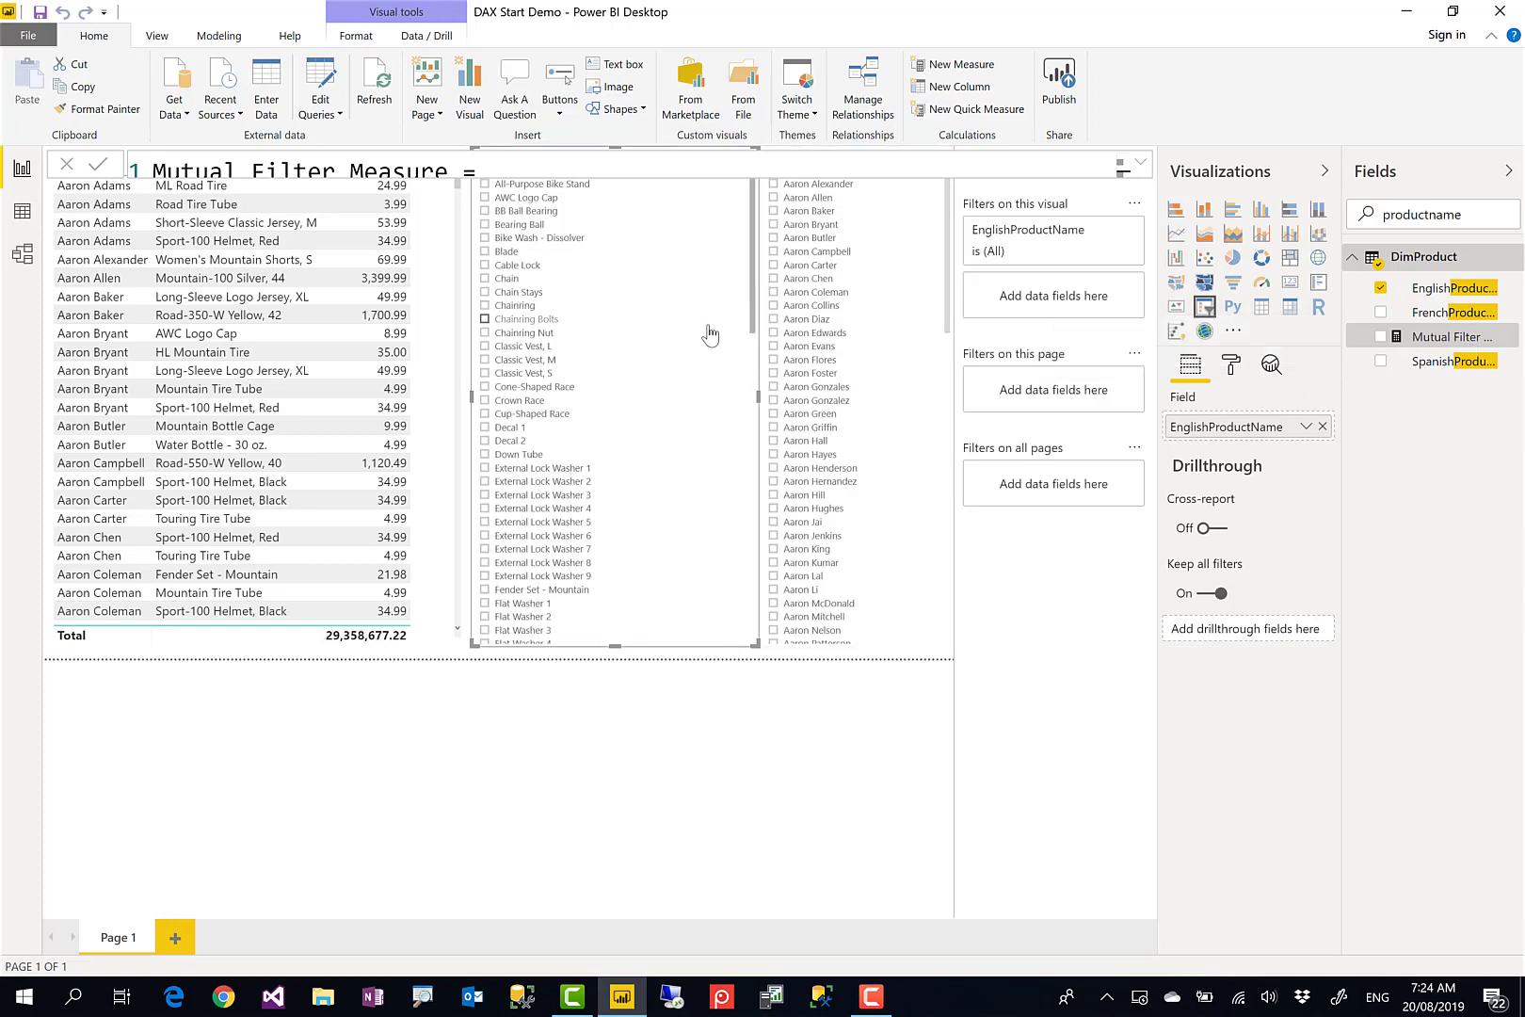
Step: Add Mutual Filter Measure to the product slicer's visual-level filters
left_click(435, 402)
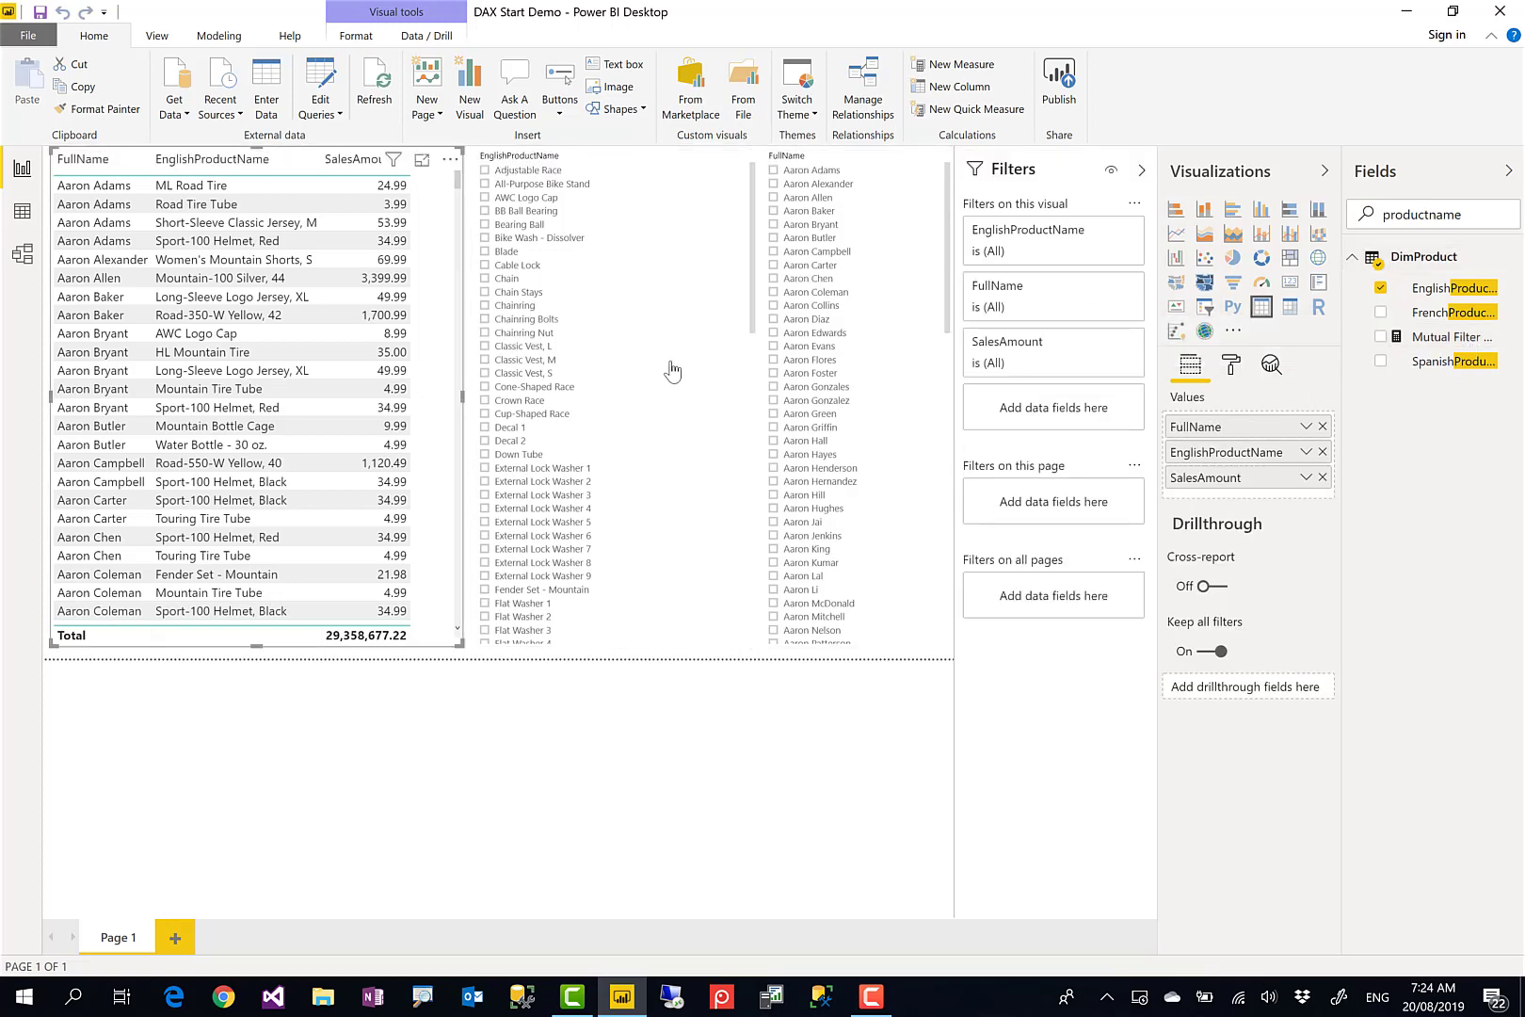
left_click(756, 306)
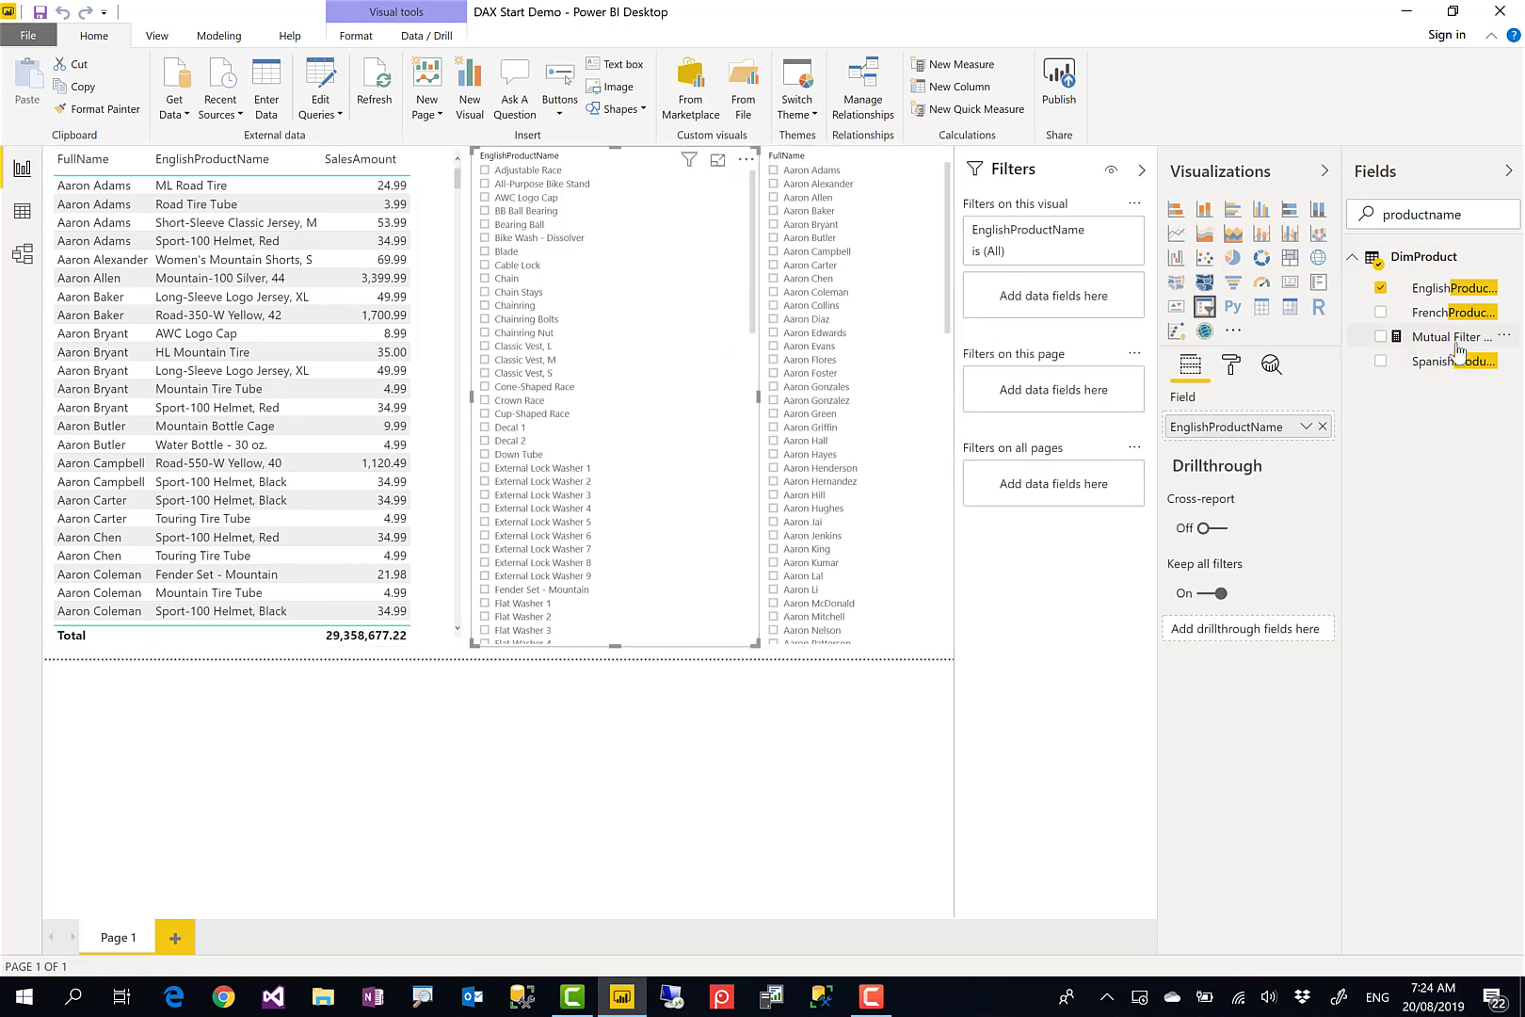
left_click_drag(1459, 350, 1083, 317)
Step: Set the measure filter to 'is greater than' 0, apply it, and pick one customer
left_click(1053, 365)
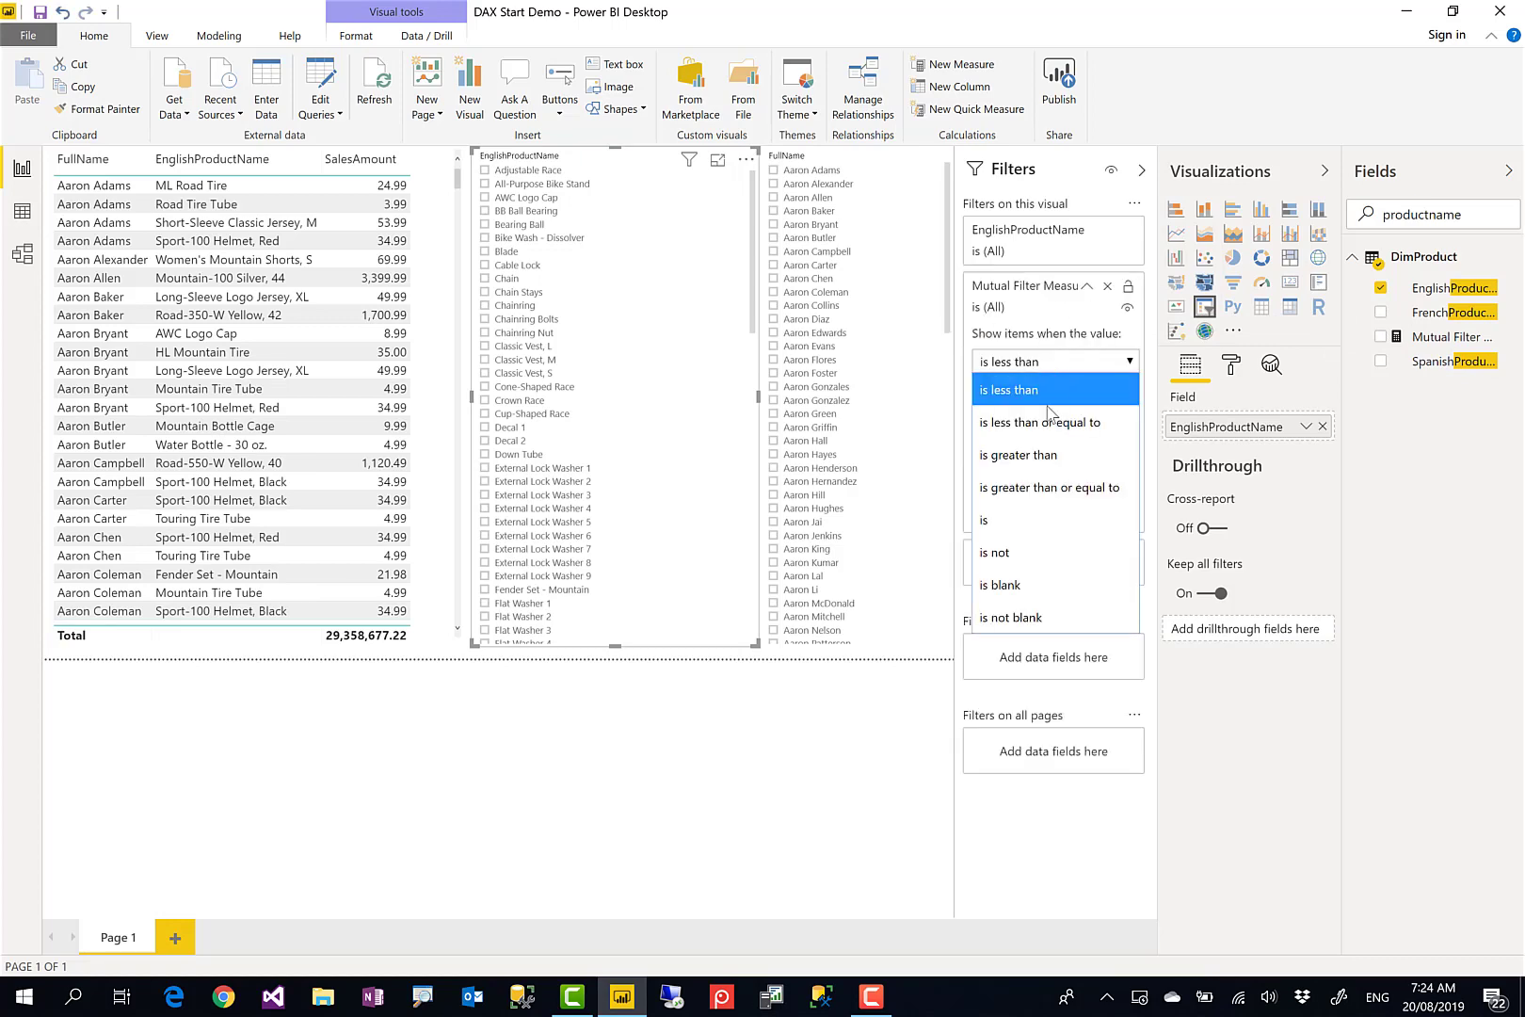
key("Return")
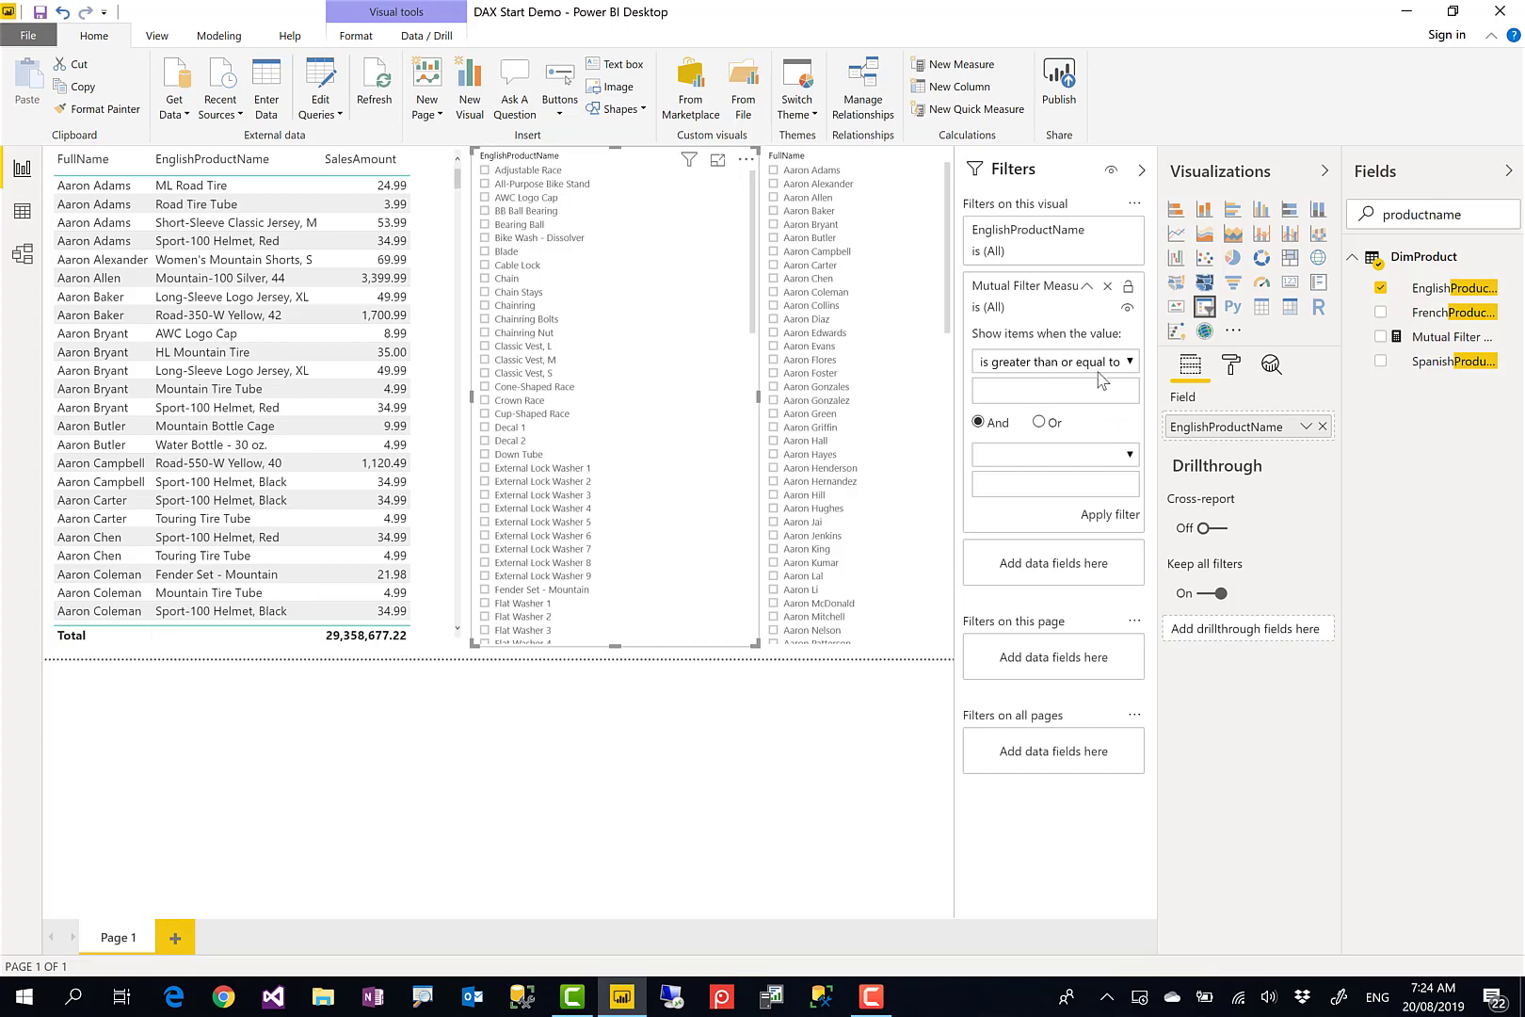
left_click(1100, 365)
left_click(1035, 449)
left_click(1090, 518)
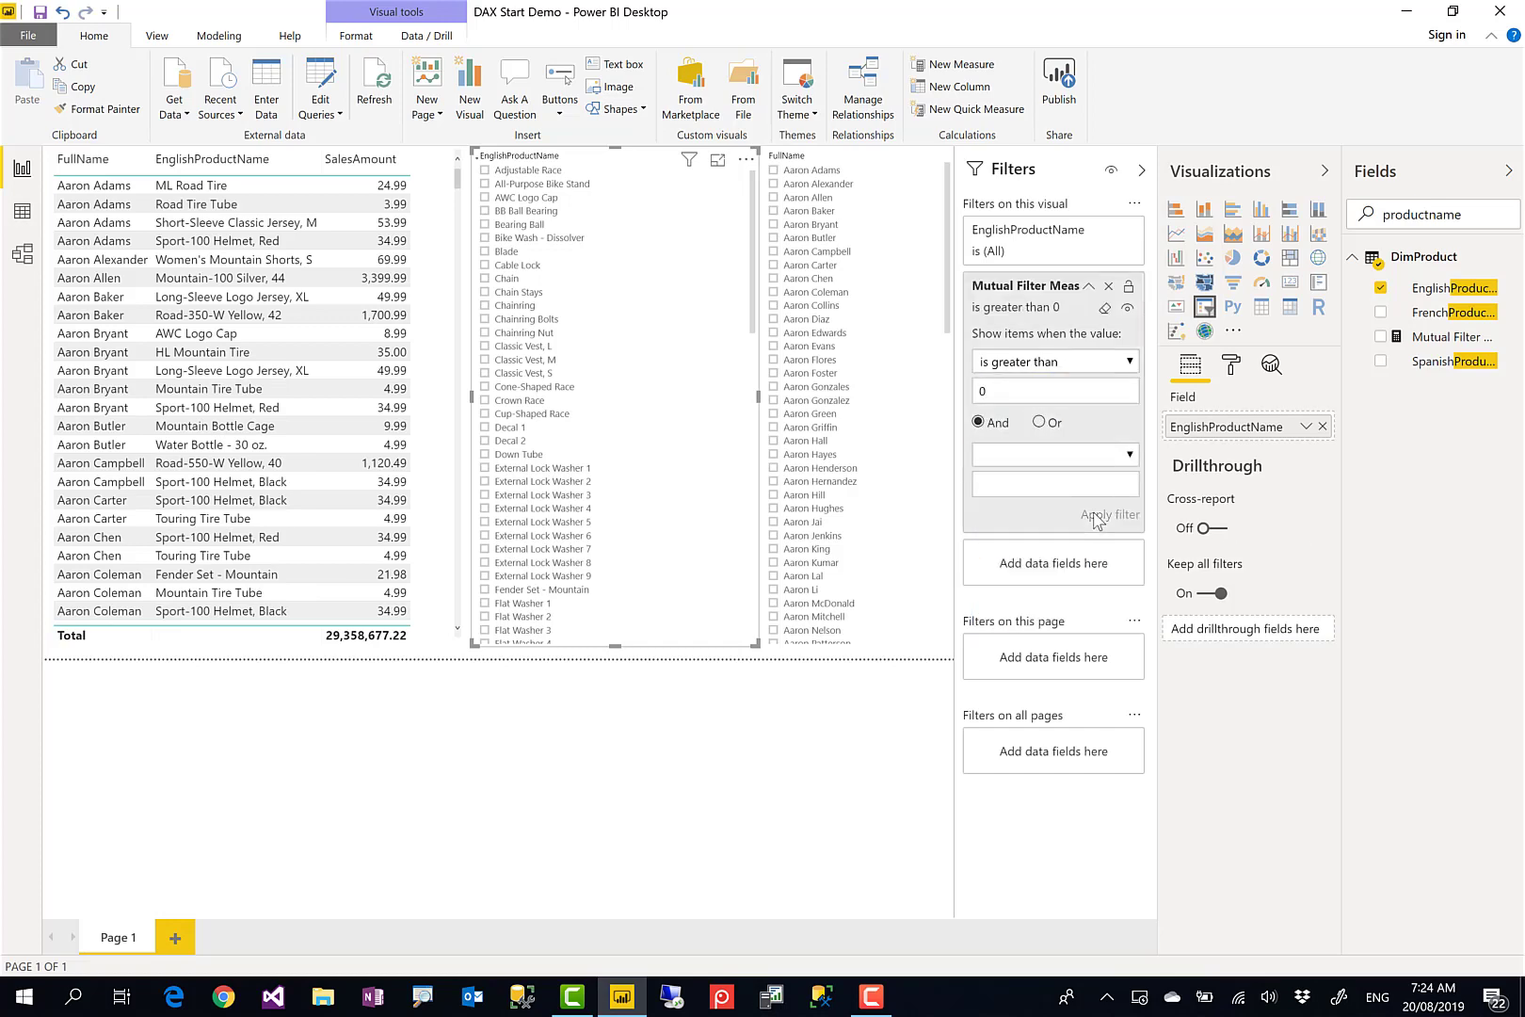
left_click(815, 307)
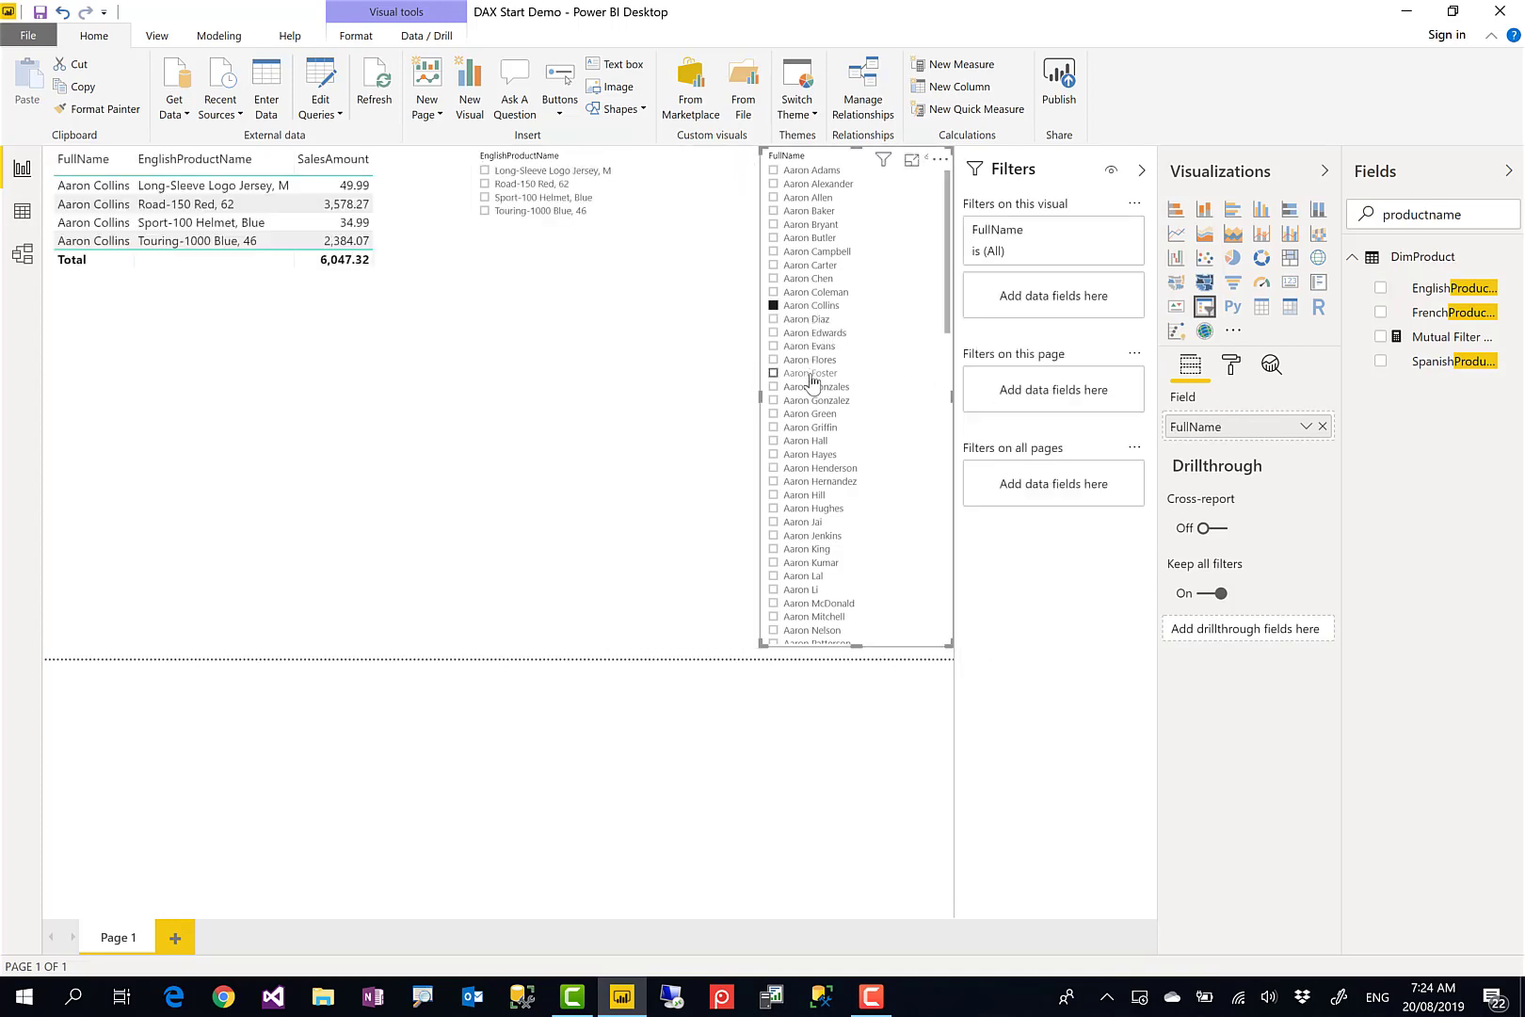
Step: Click through several customers to check that the product slicer follows each selection
left_click(809, 373)
left_click(805, 440)
left_click(802, 333)
left_click(816, 265)
left_click(815, 211)
left_click(807, 320)
left_click(811, 414)
left_click(802, 348)
left_click(807, 304)
left_click(810, 292)
left_click(808, 278)
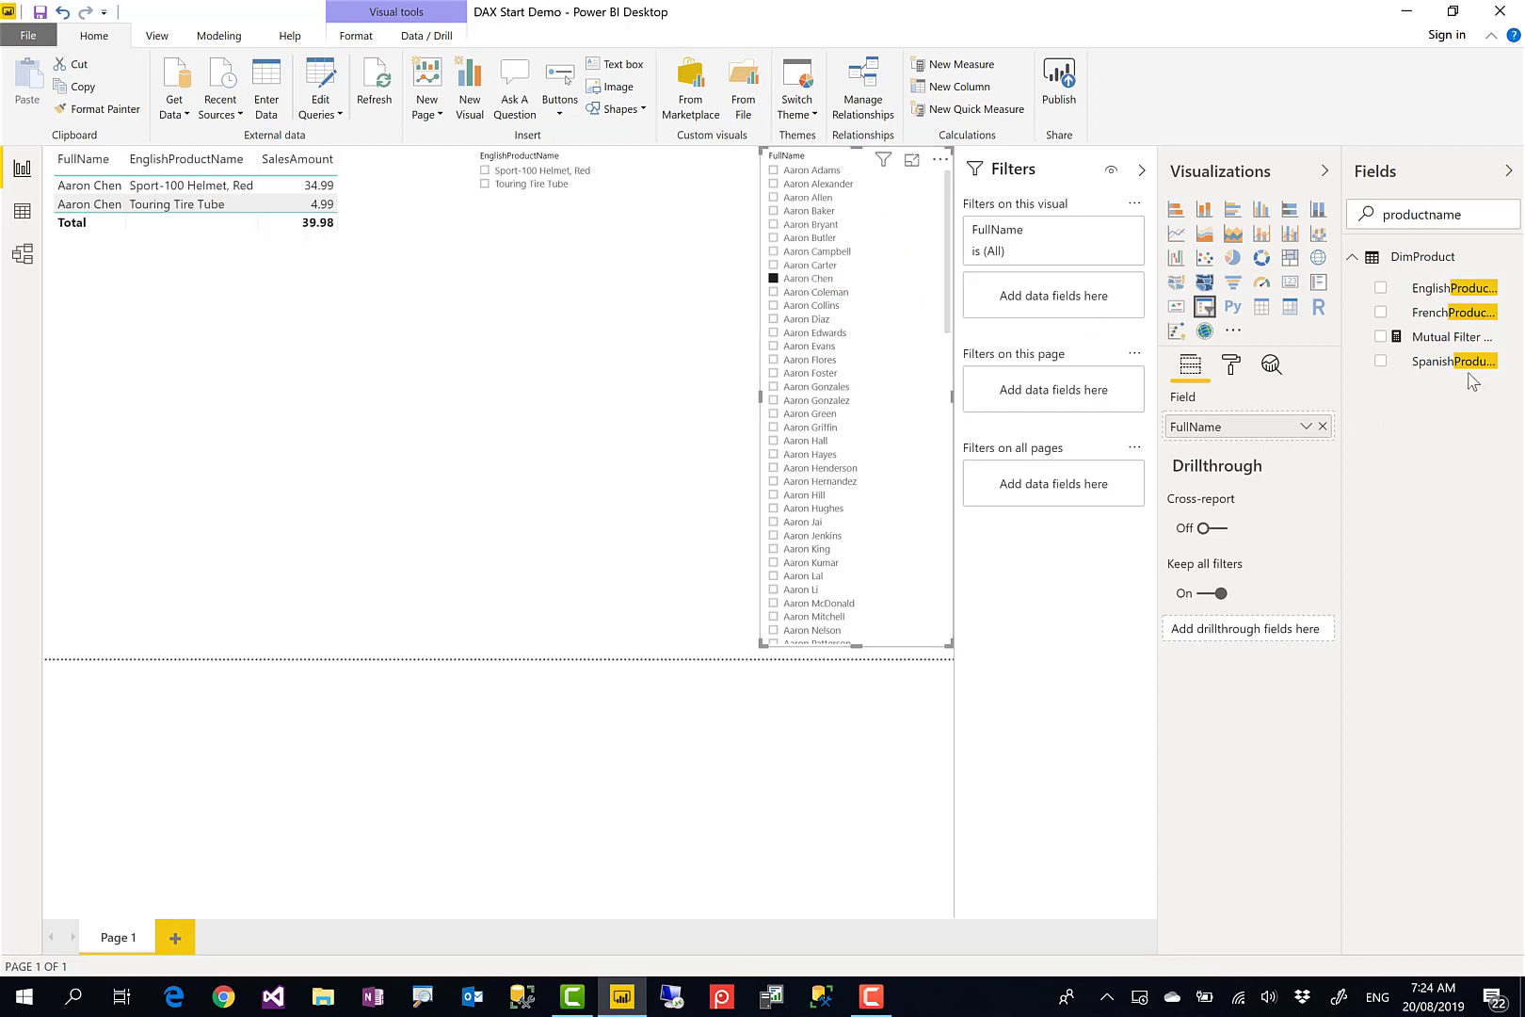
Step: Filter the customer slicer to Mutual Filter Measure 'is greater than' 0
left_click_drag(1454, 338, 1106, 303)
left_click(1122, 363)
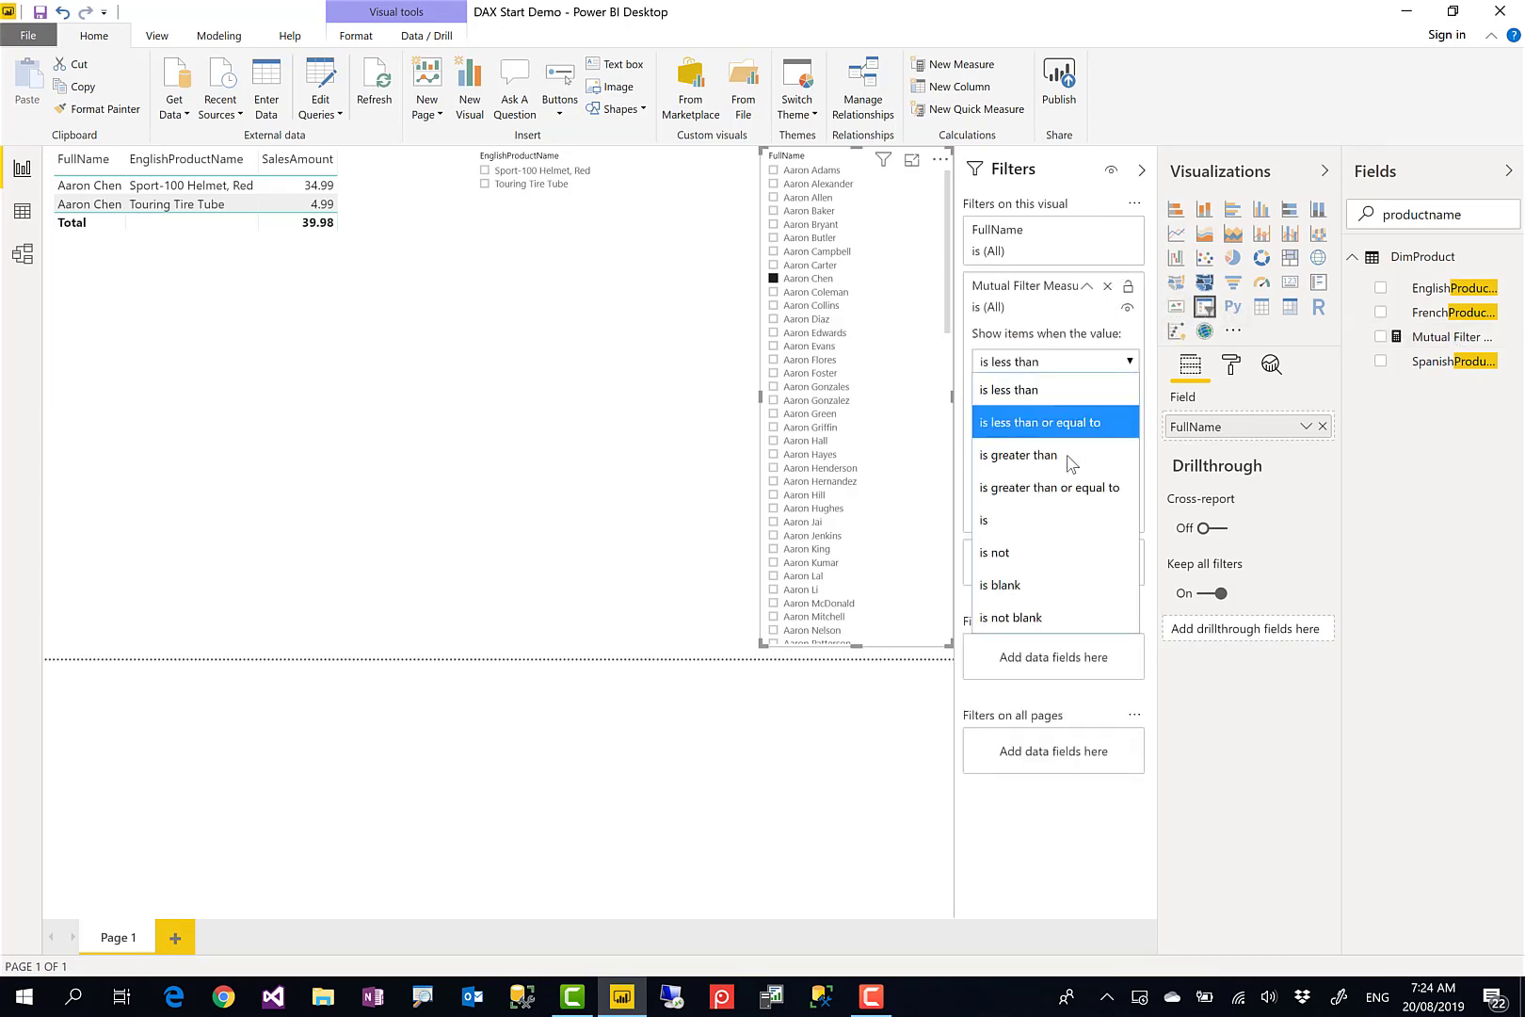
left_click(1059, 459)
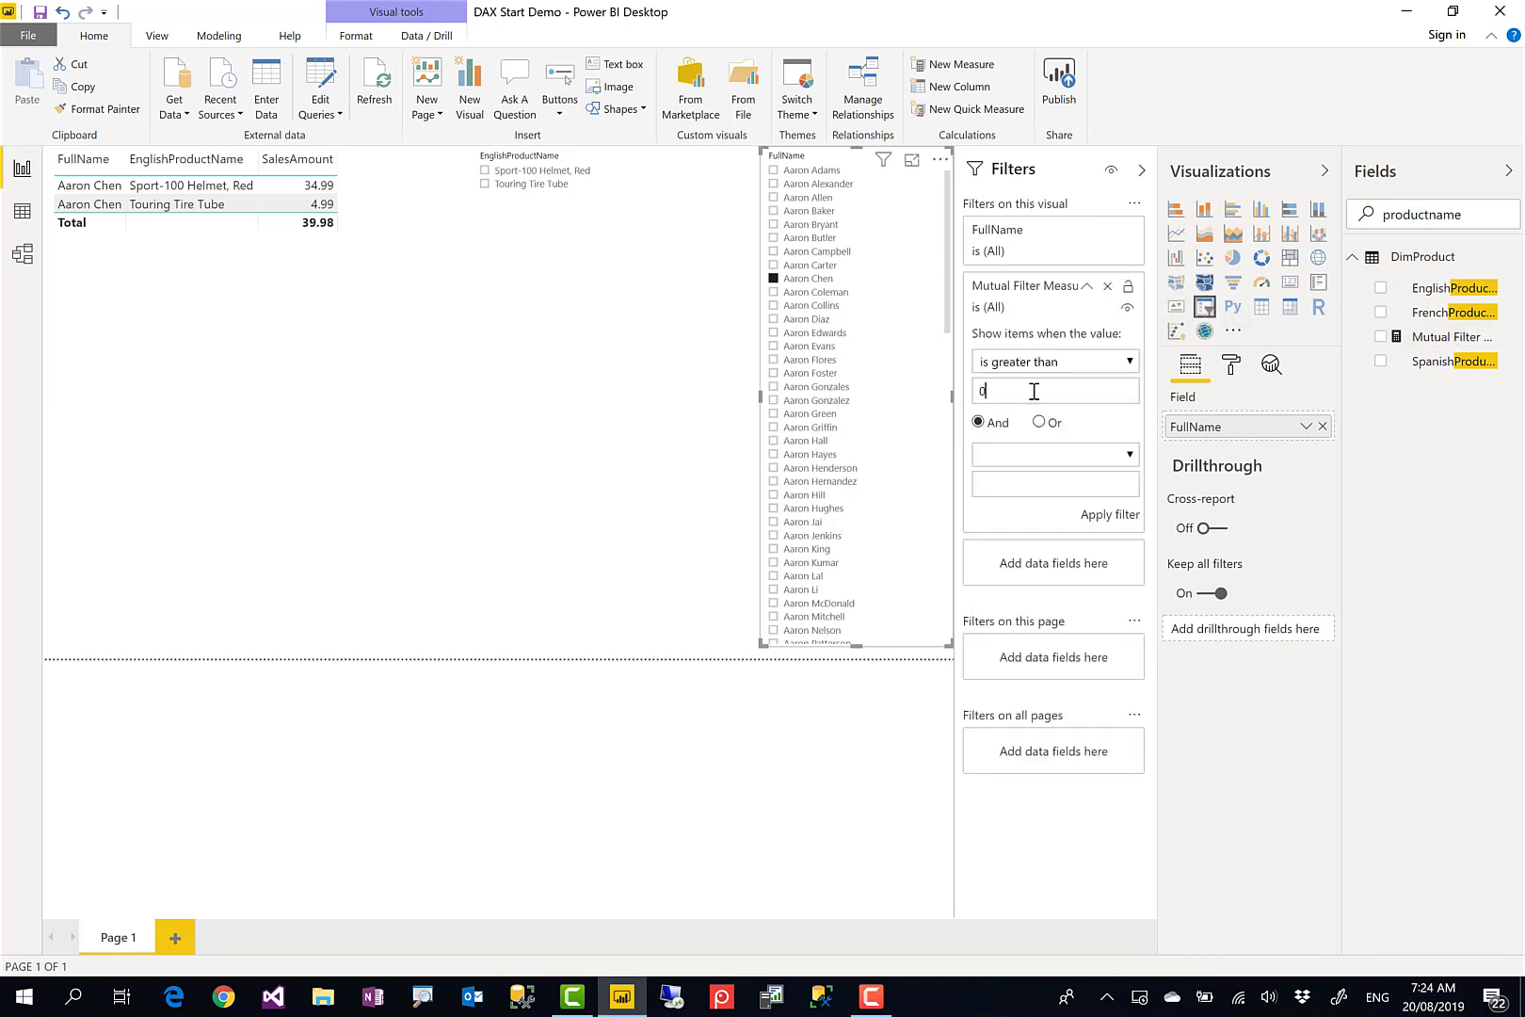
left_click(1111, 515)
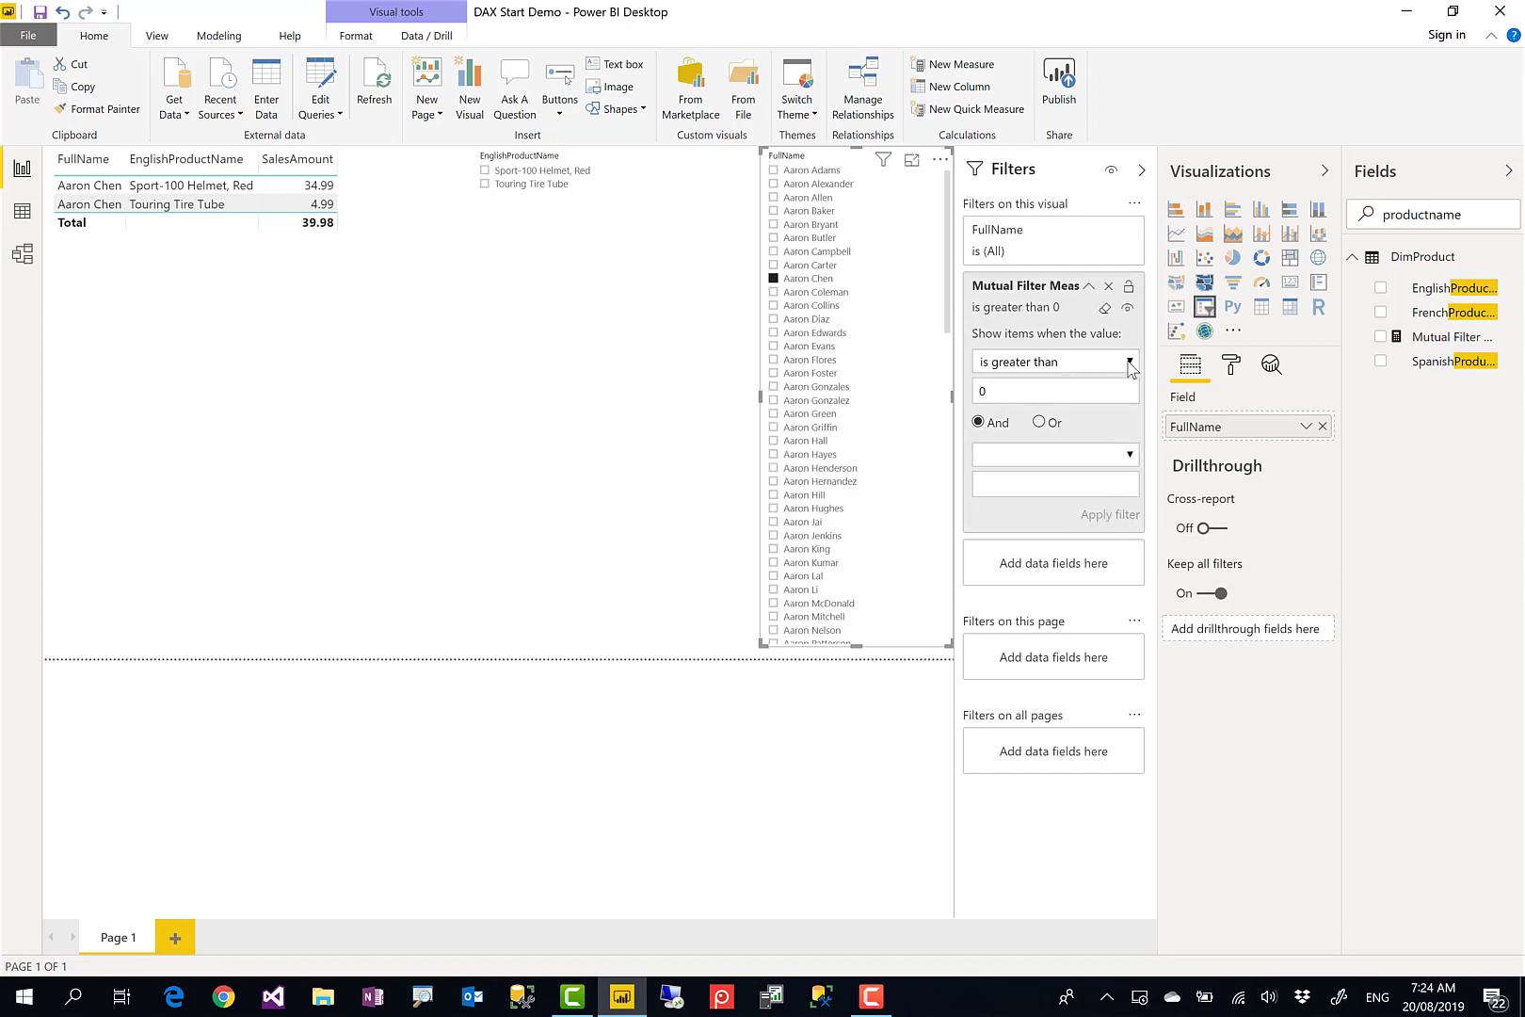
left_click(1090, 289)
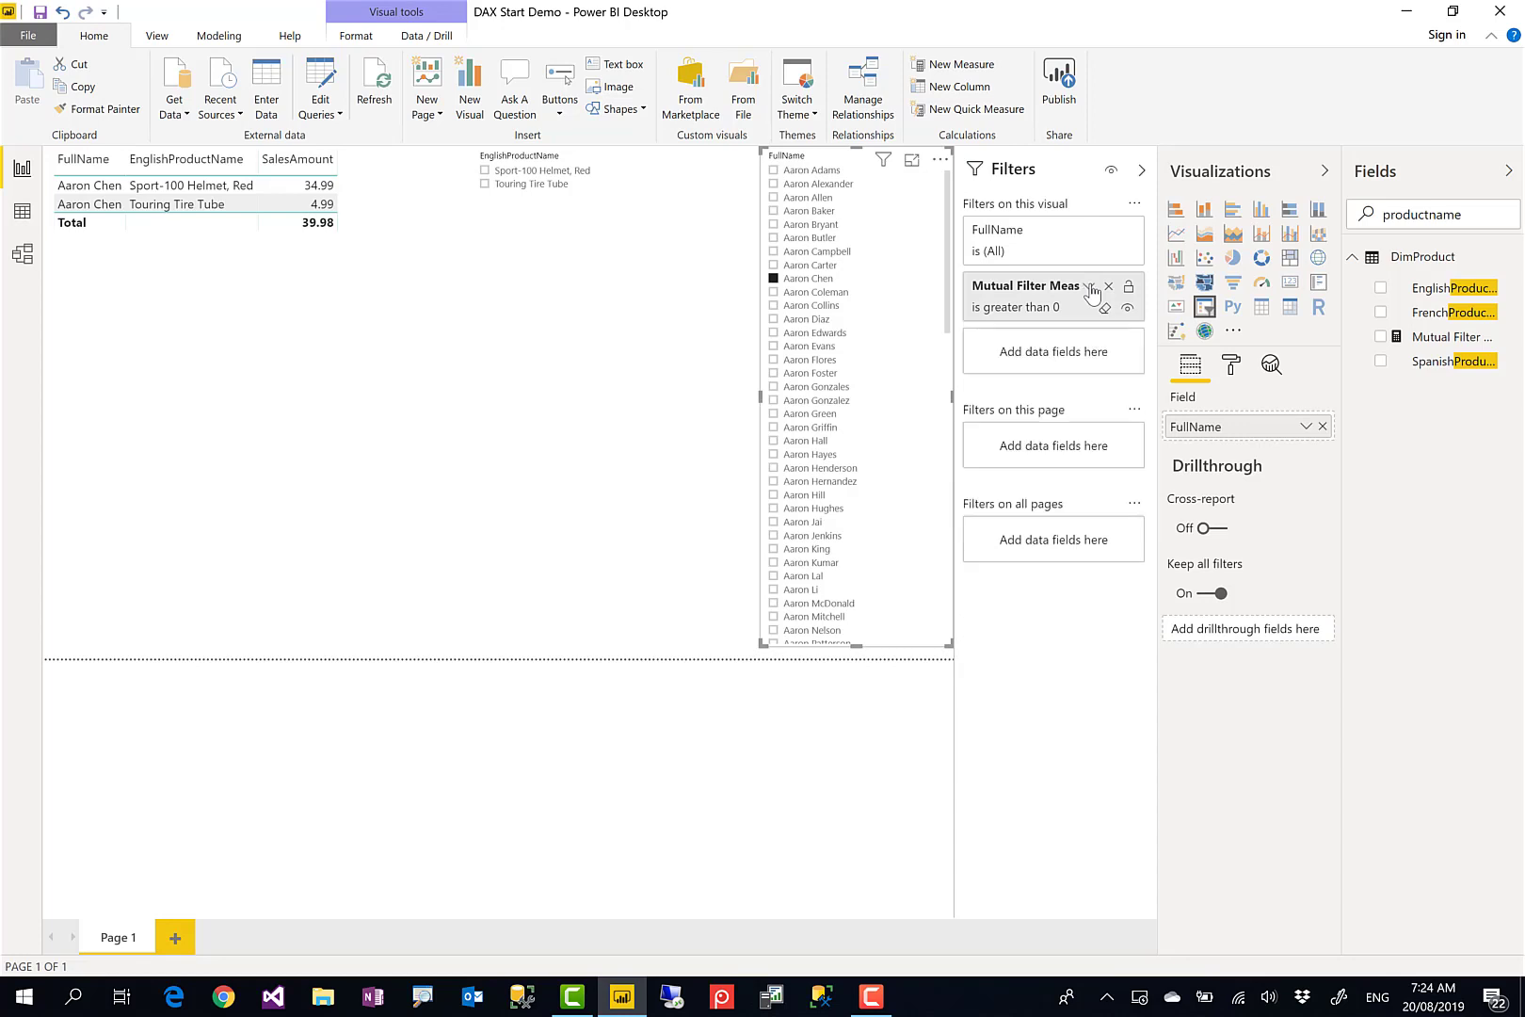
Step: Test with Touring Tire Tube, Mountain Bottle Cage and Road-150 Red, 44 against their buyers
left_click(533, 185)
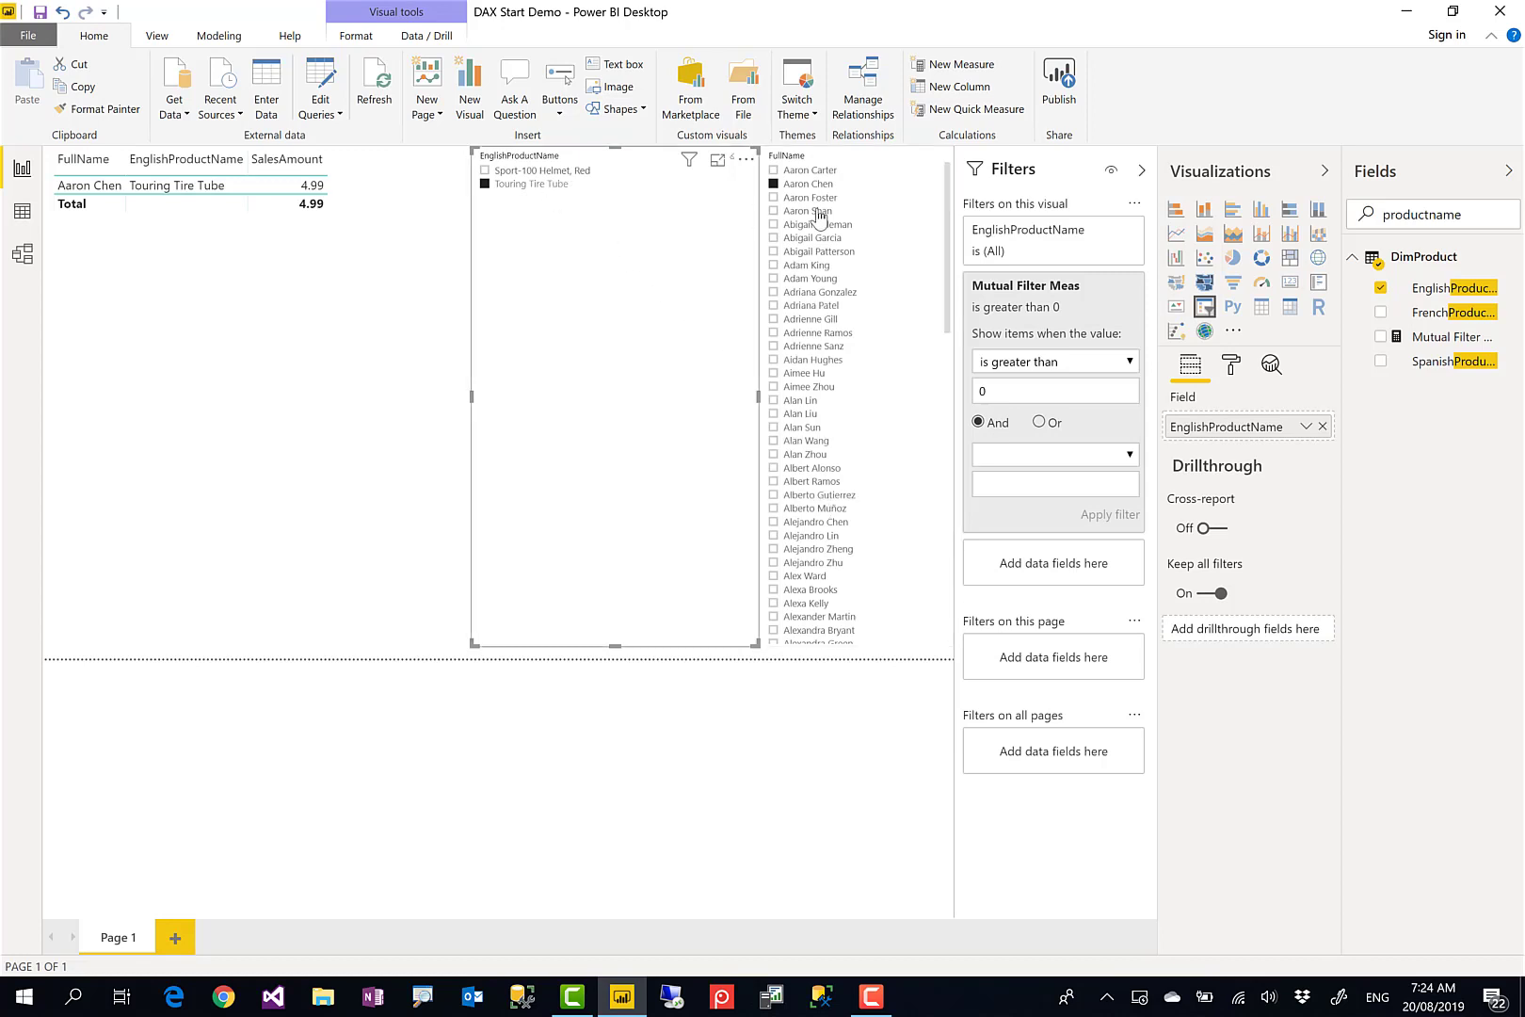
left_click(816, 213)
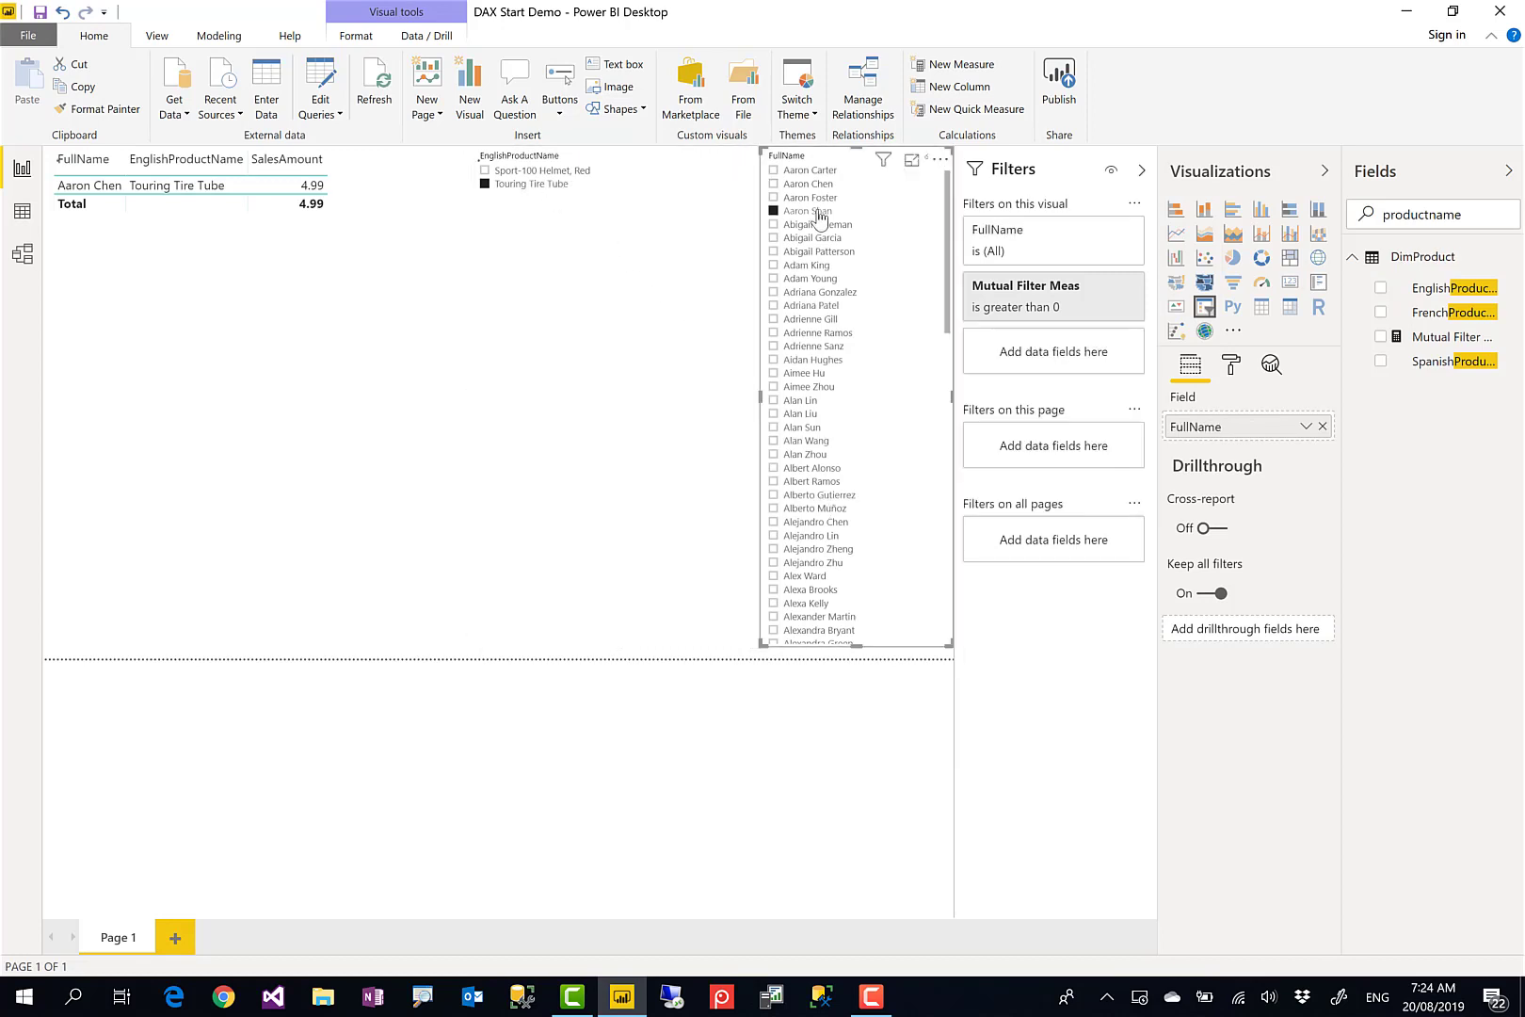
left_click(812, 347)
left_click(830, 469)
left_click(796, 279)
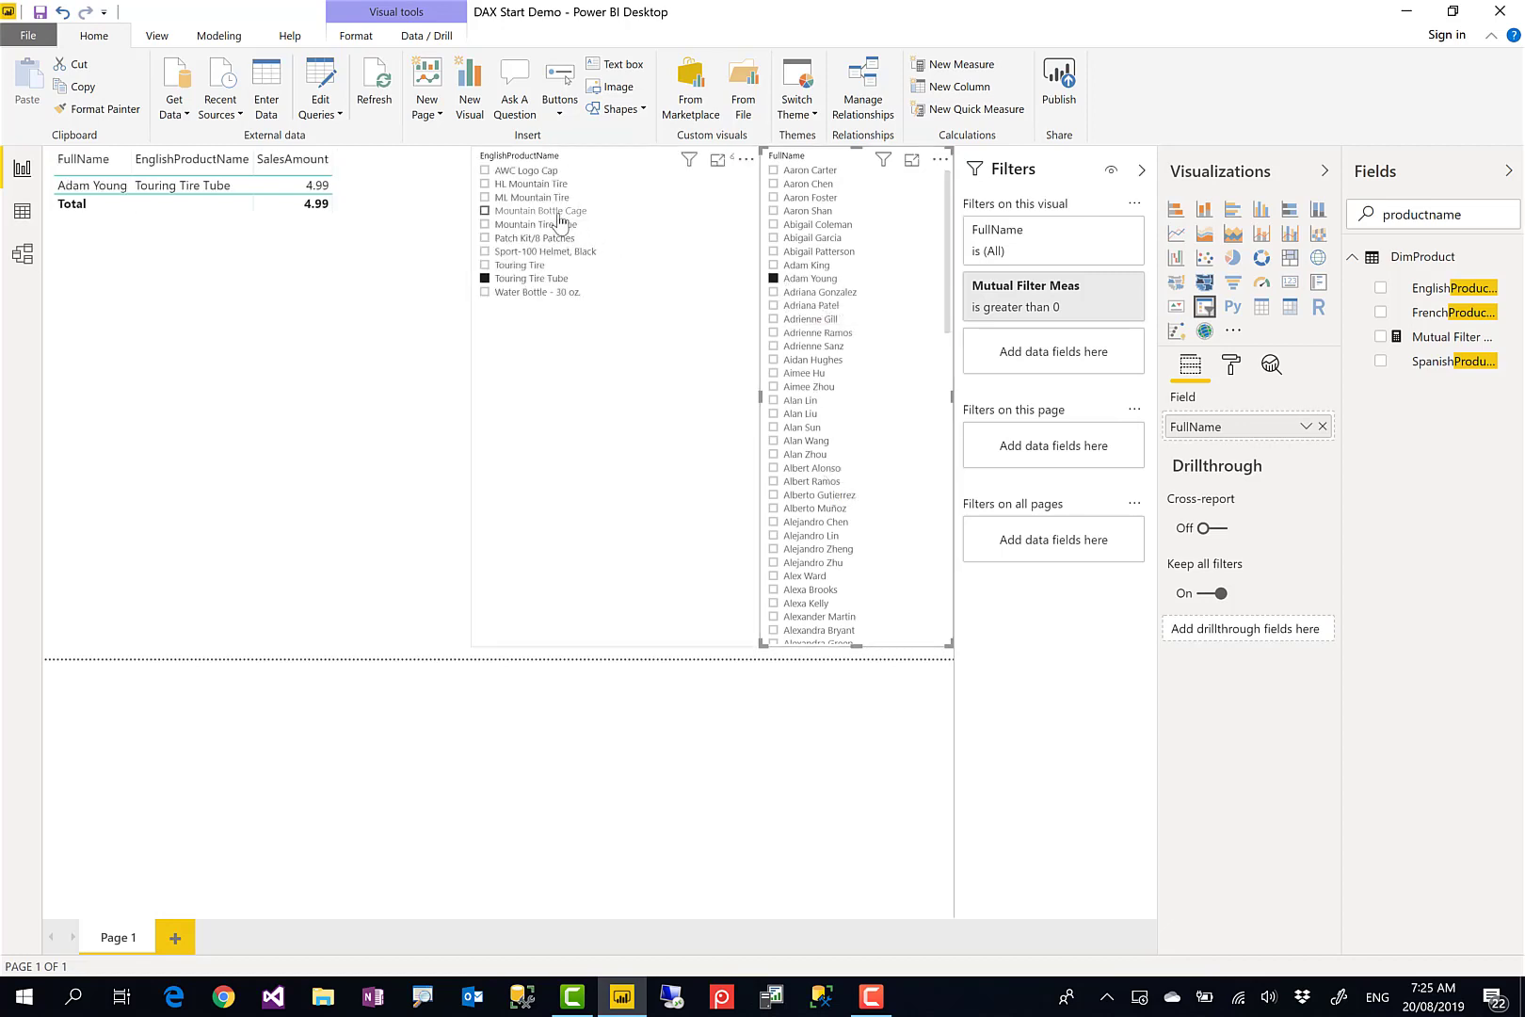
left_click(563, 212)
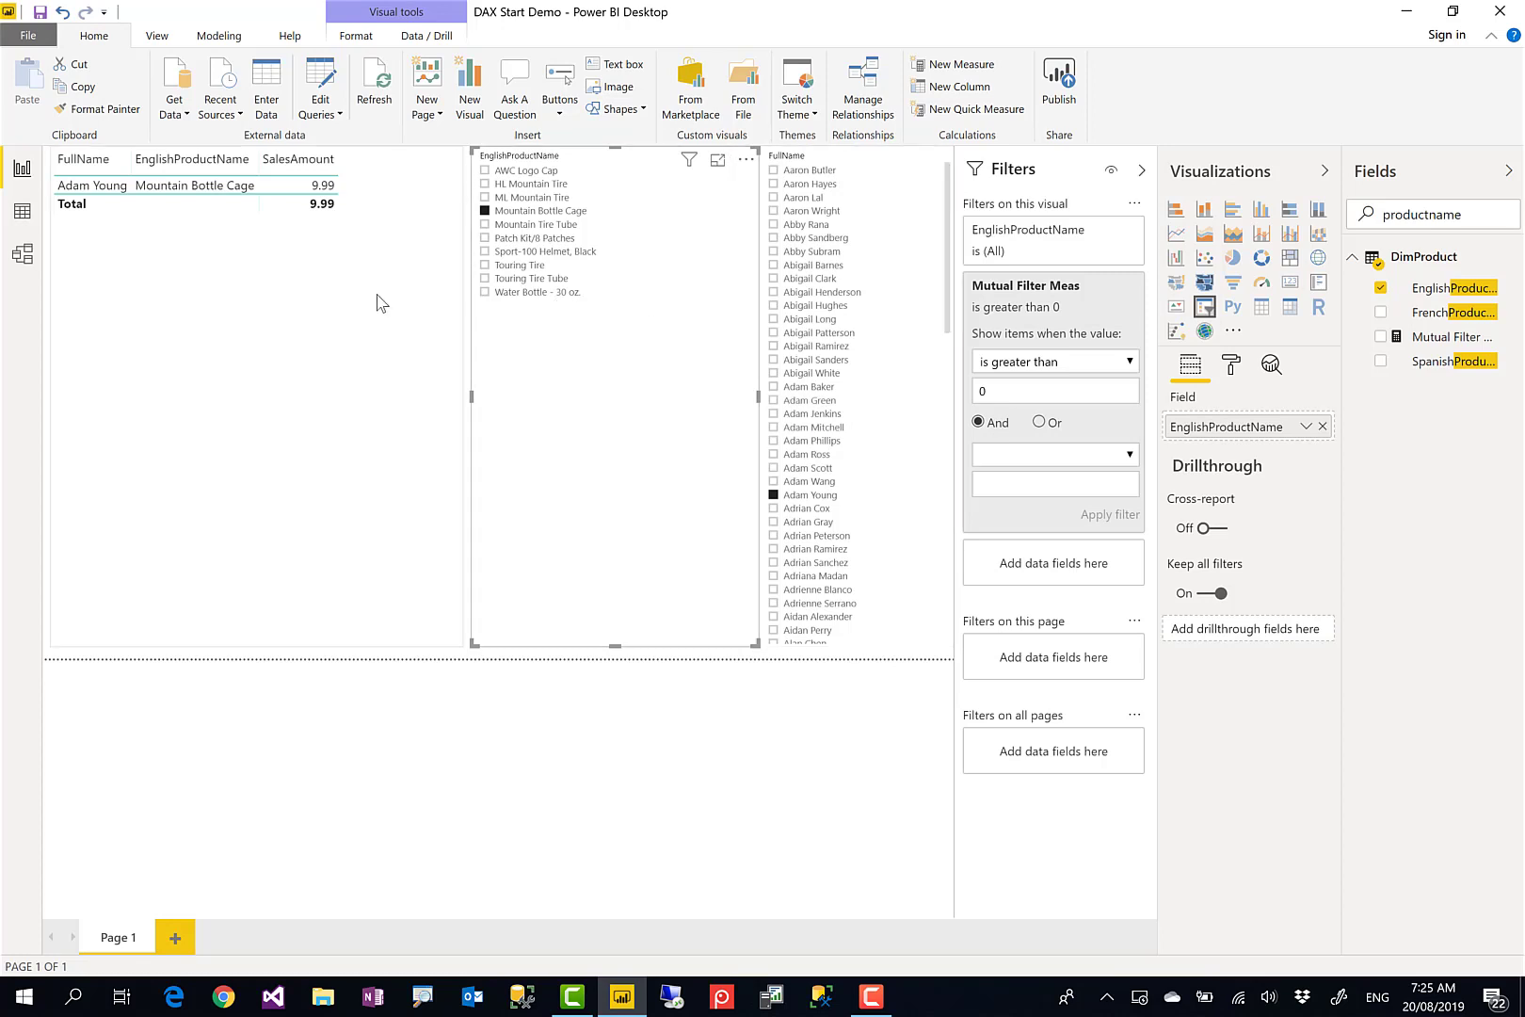
left_click(815, 294)
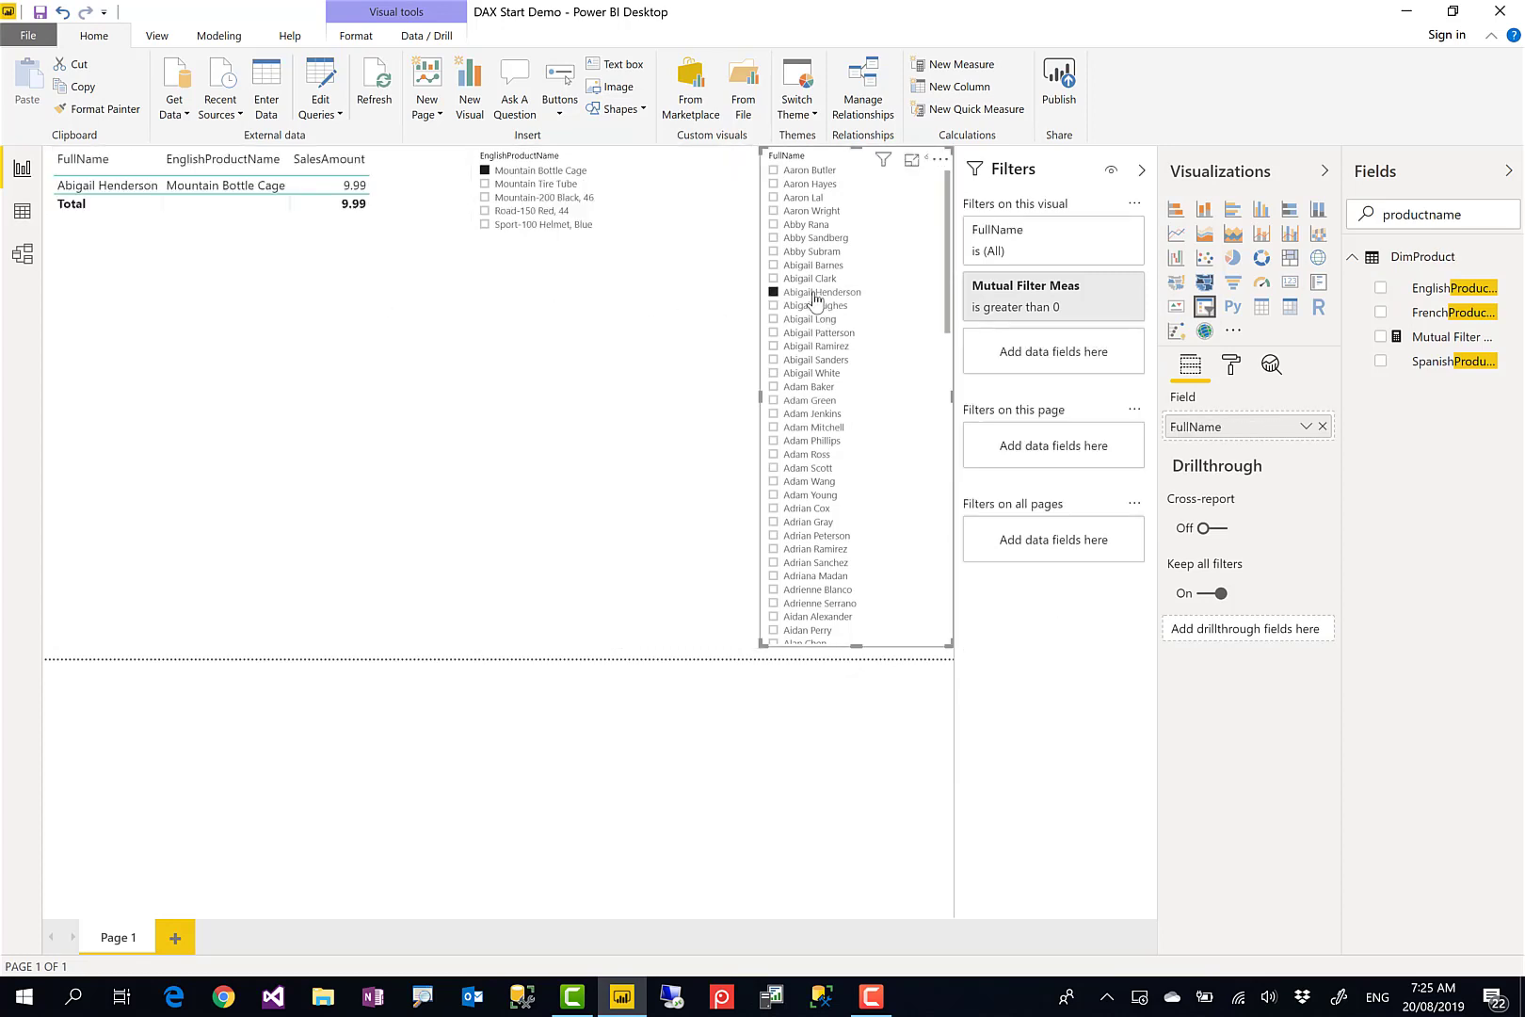
left_click(541, 213)
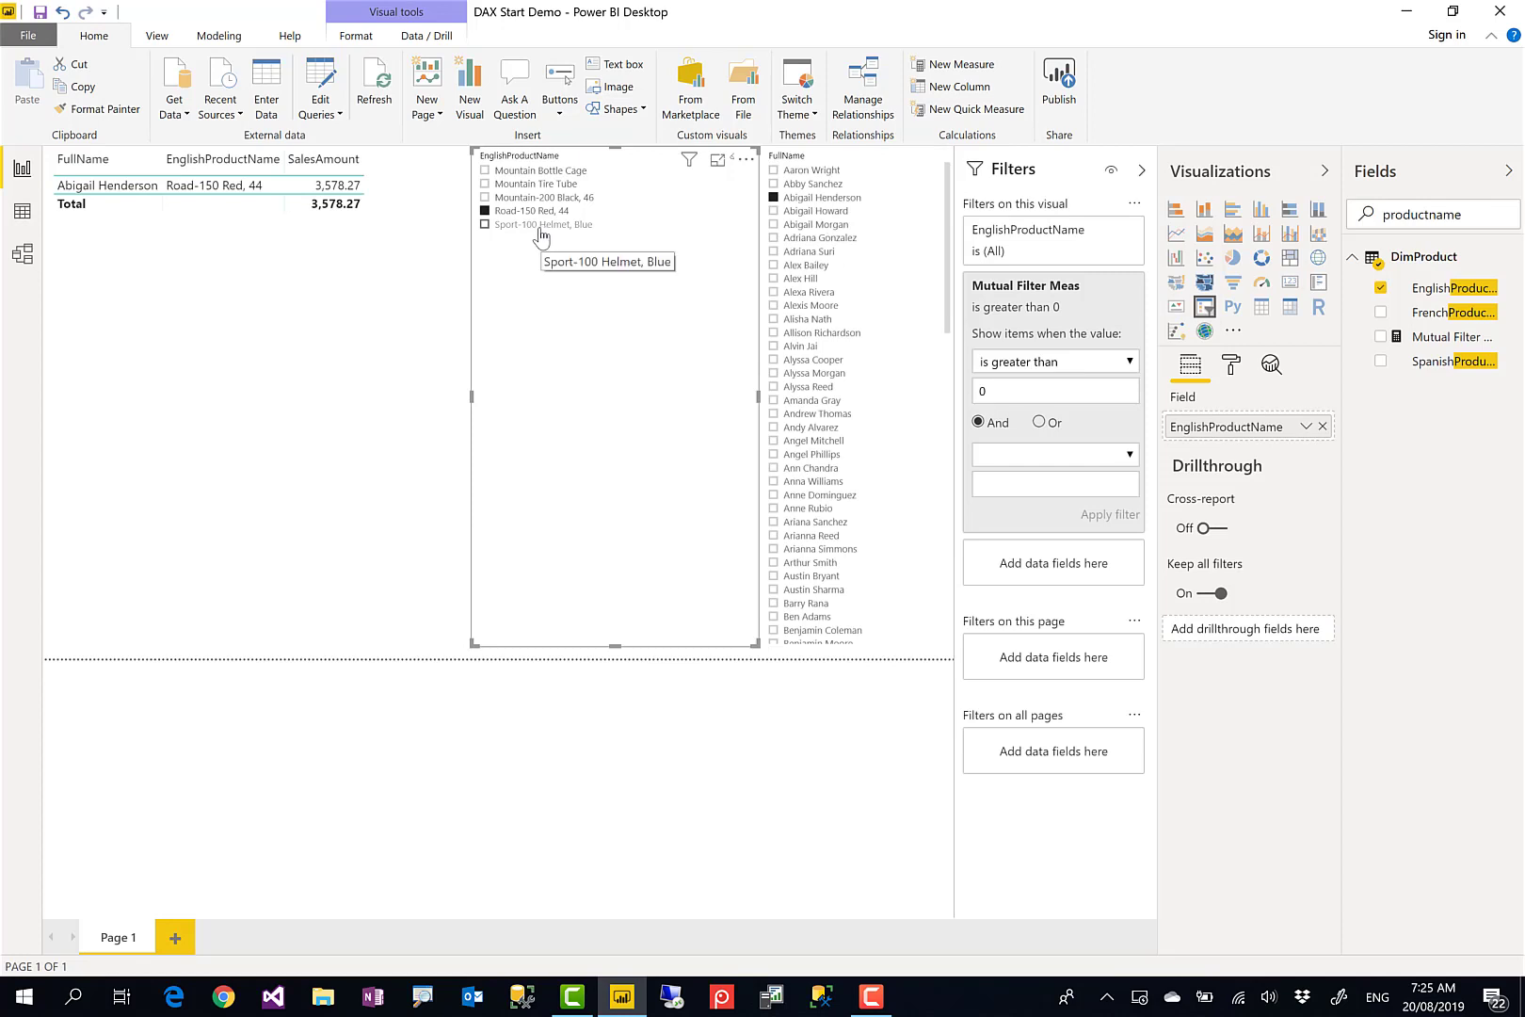
left_click(24, 261)
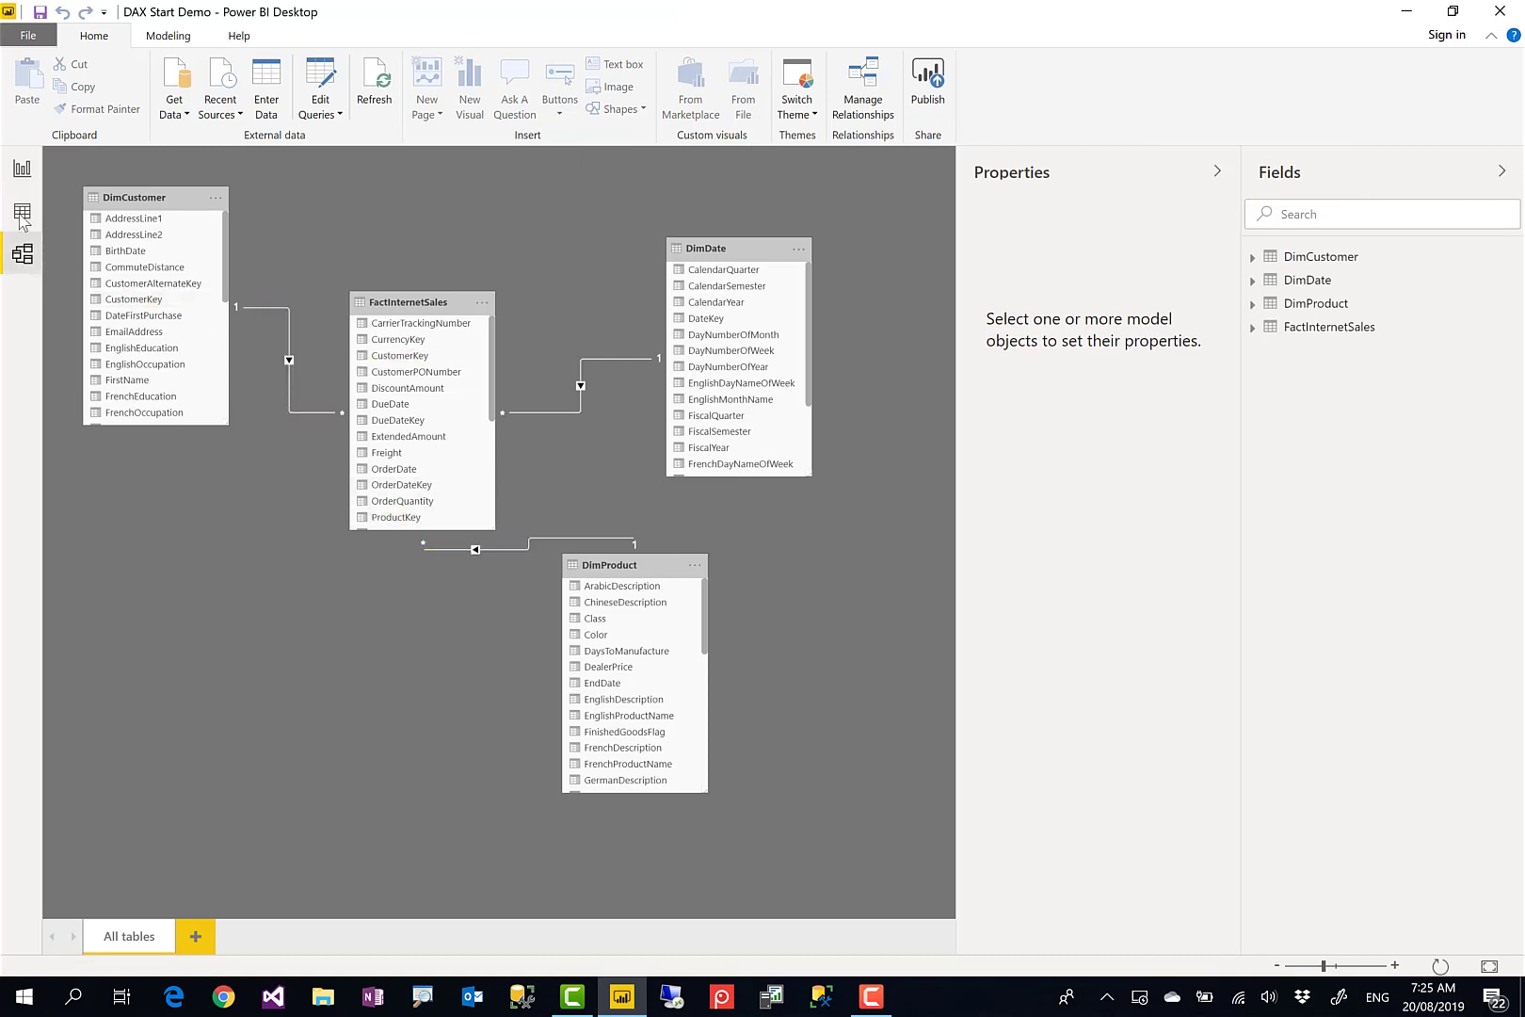
left_click(21, 171)
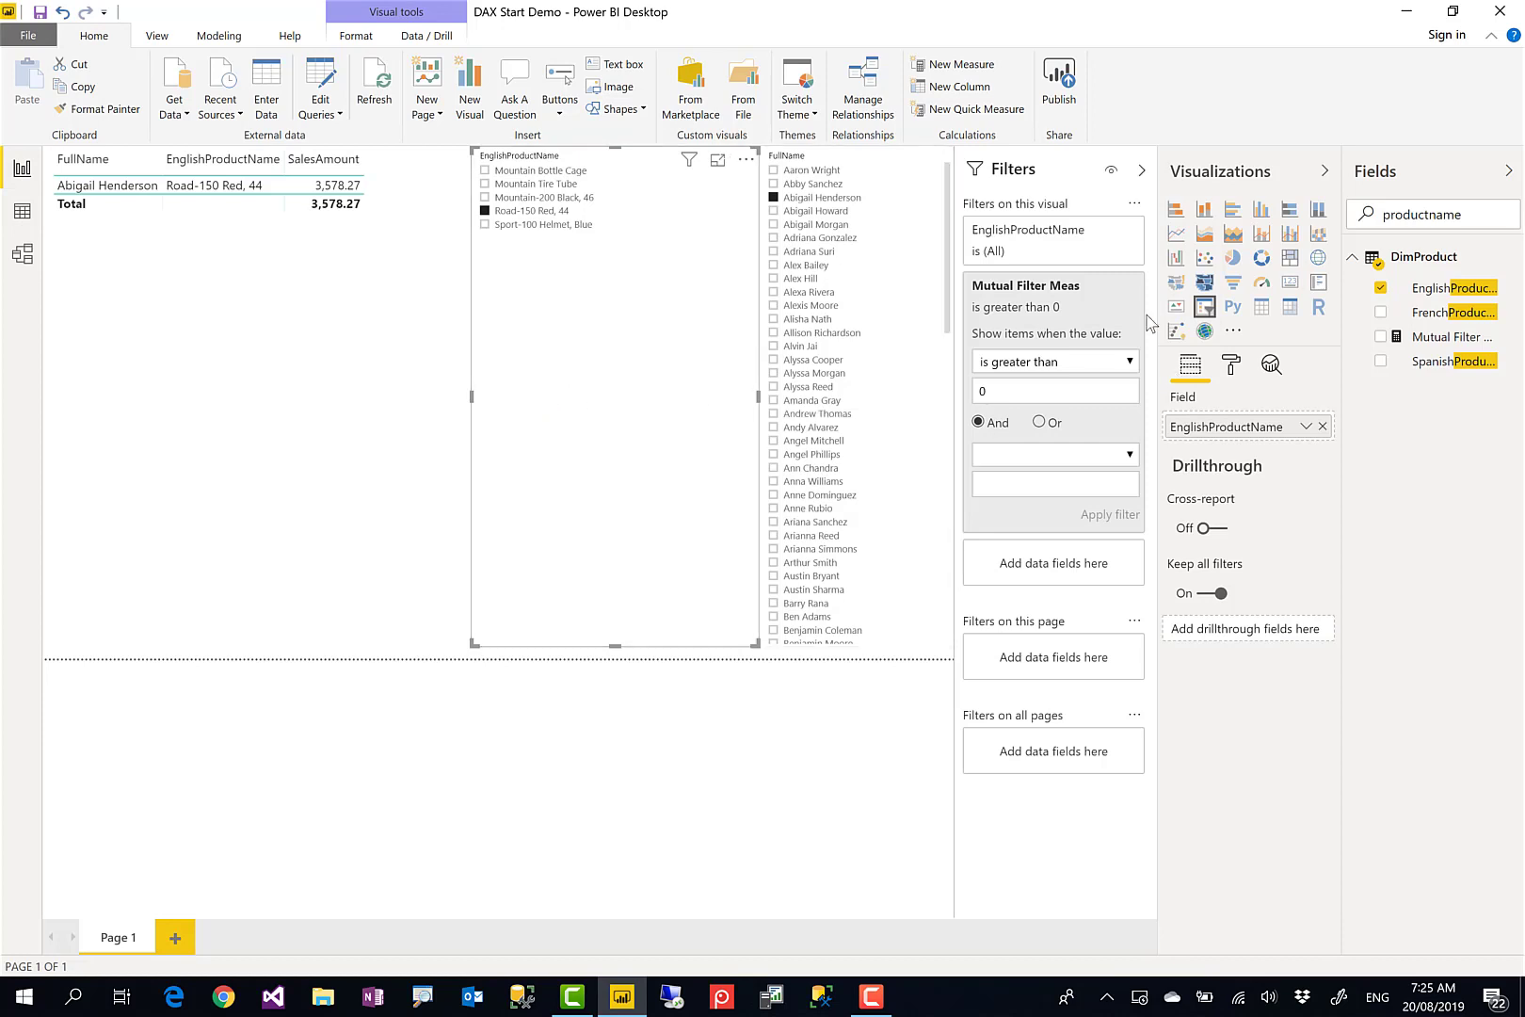
left_click(1090, 288)
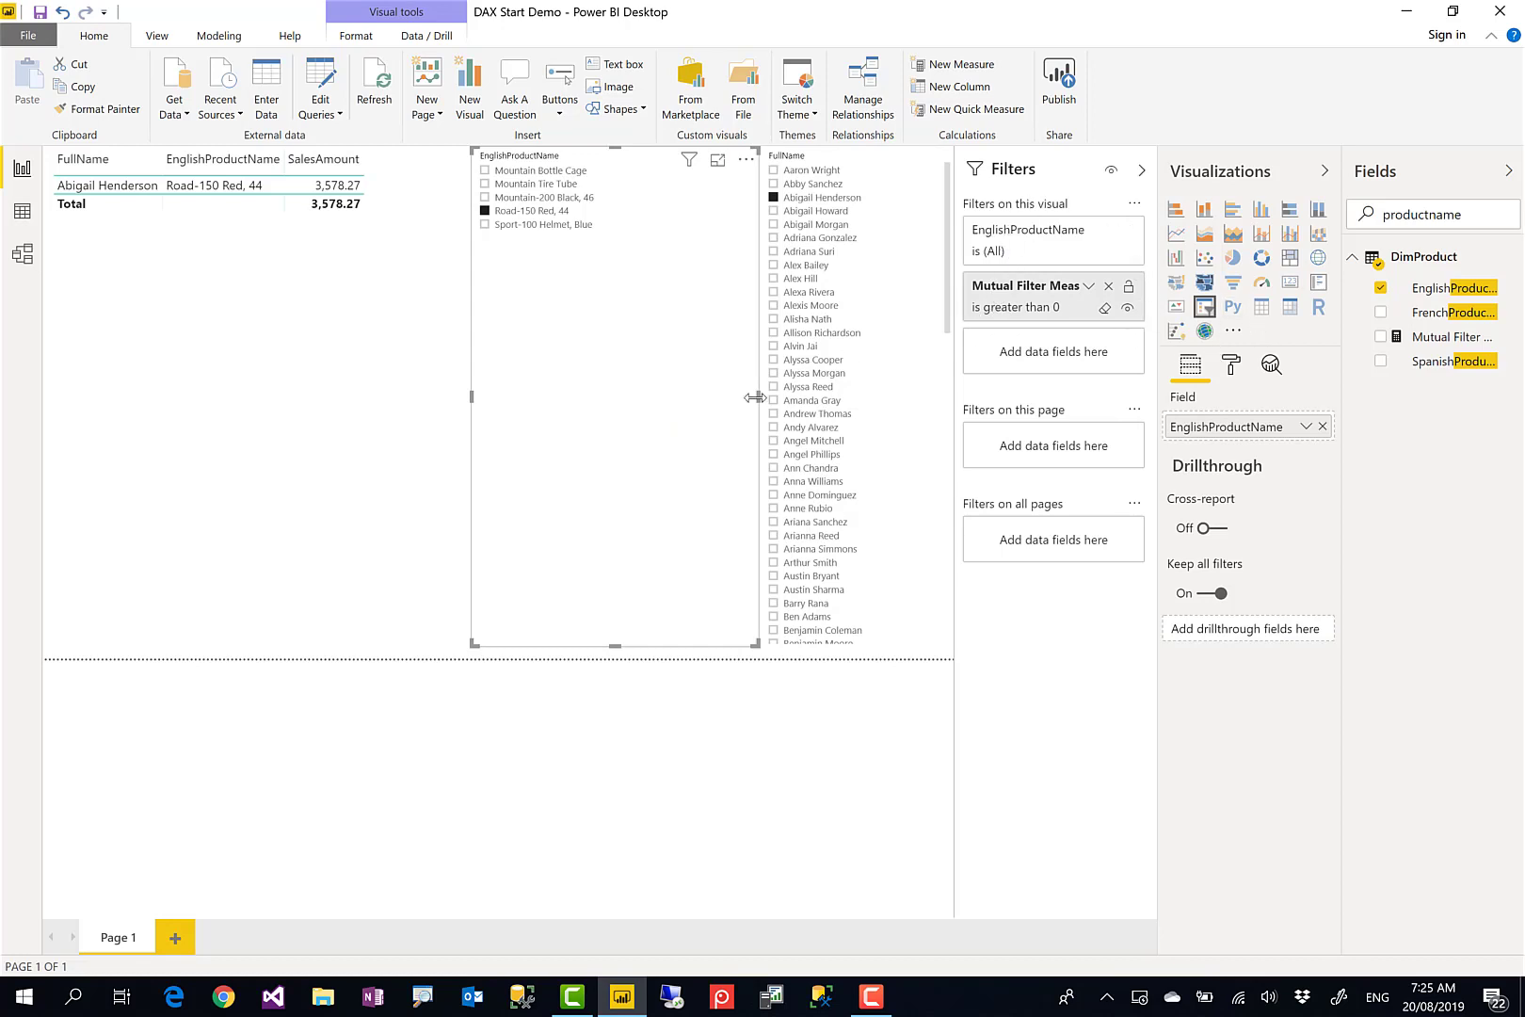
left_click(872, 998)
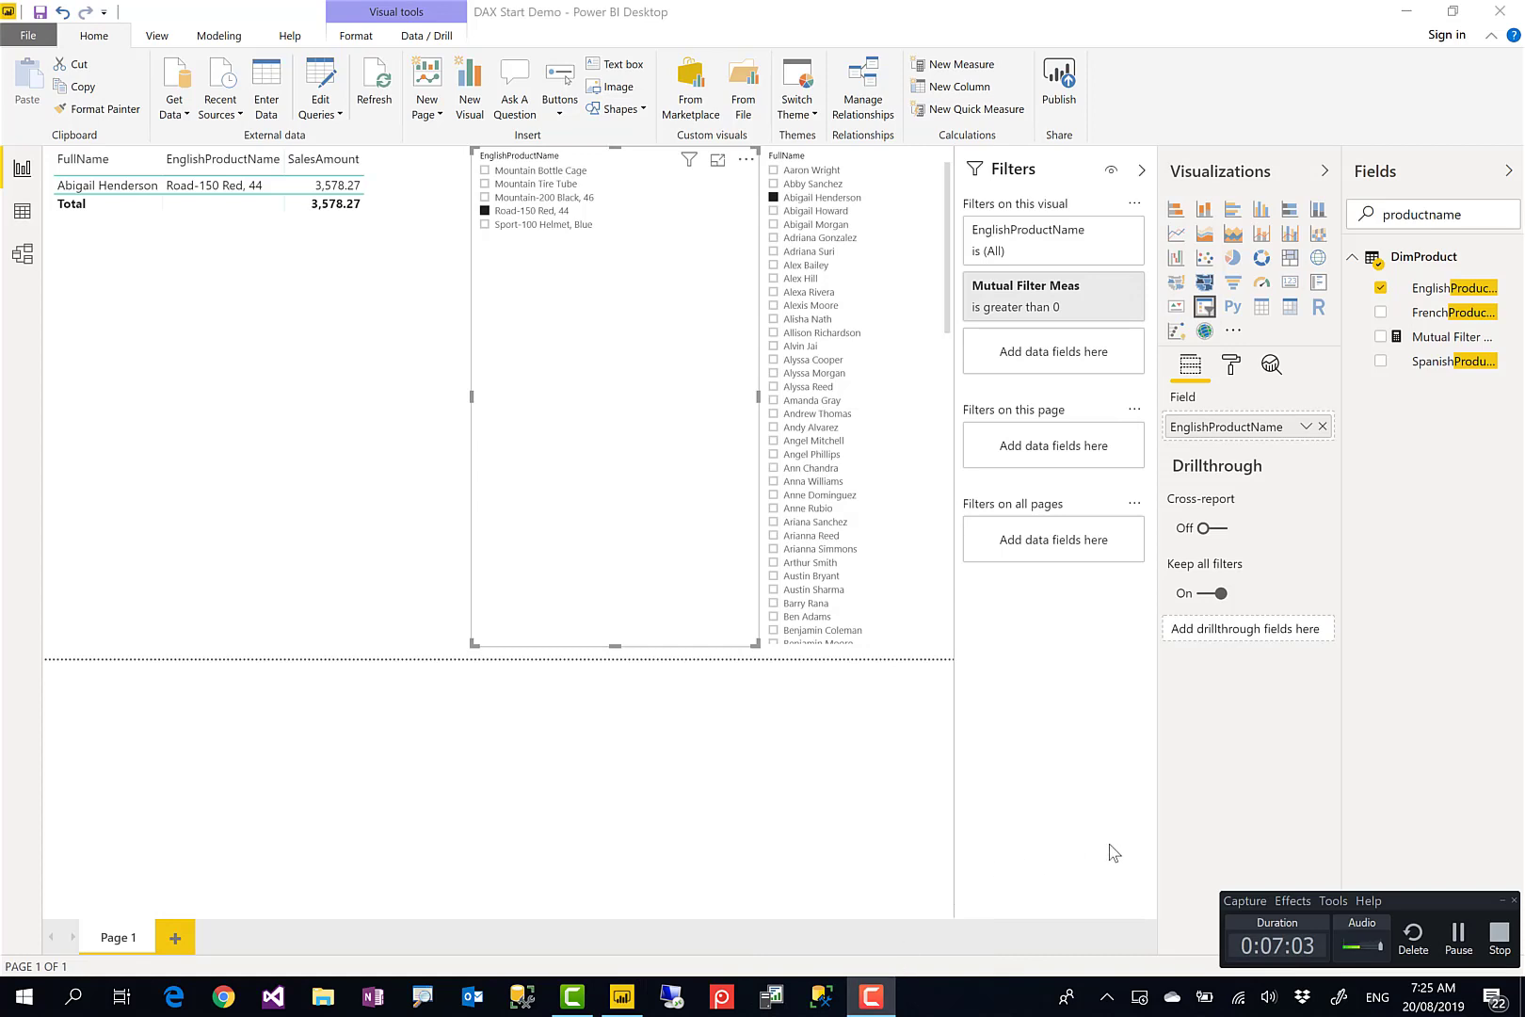